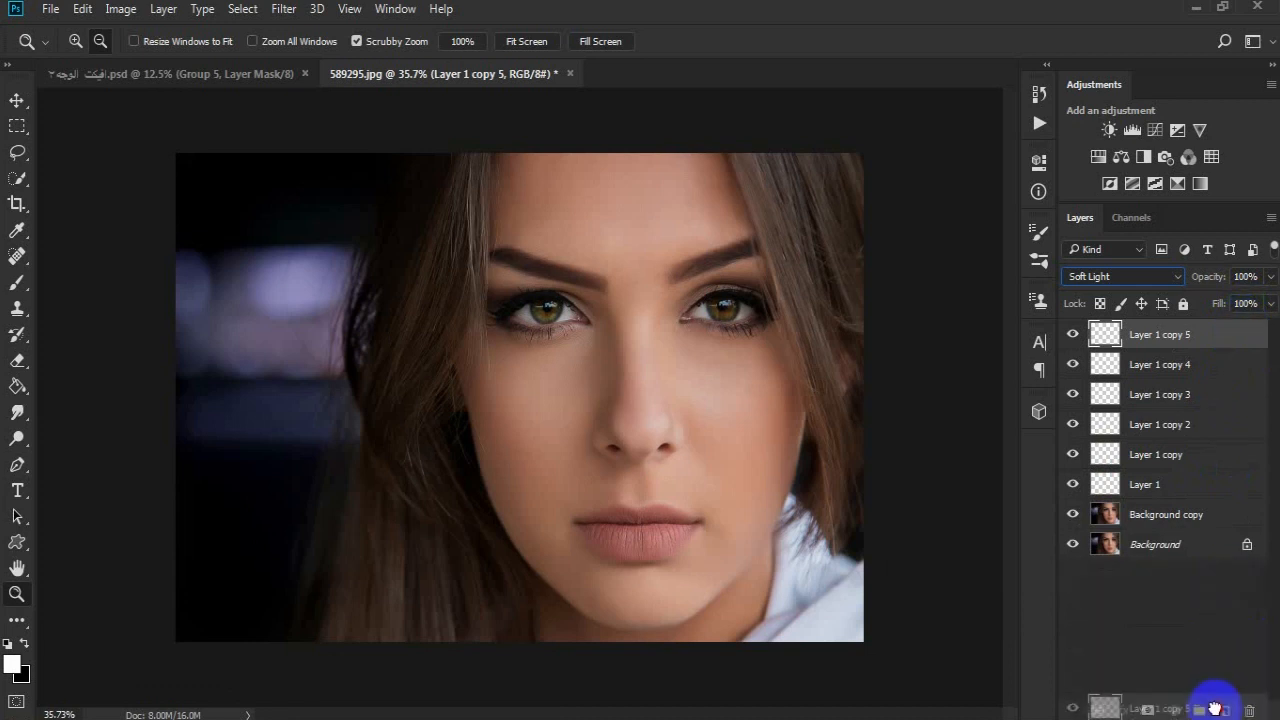
Duplicate the blank Soft Light layer until there are eleven copies, and group them all together with Layer 1
{"action": "left_click_drag", "start_coordinate": [1214, 347], "coordinate": [1224, 711]}
{"action": "left_click_drag", "start_coordinate": [1222, 398], "coordinate": [1224, 711]}
{"action": "left_click_drag", "start_coordinate": [1214, 334], "coordinate": [1225, 709]}
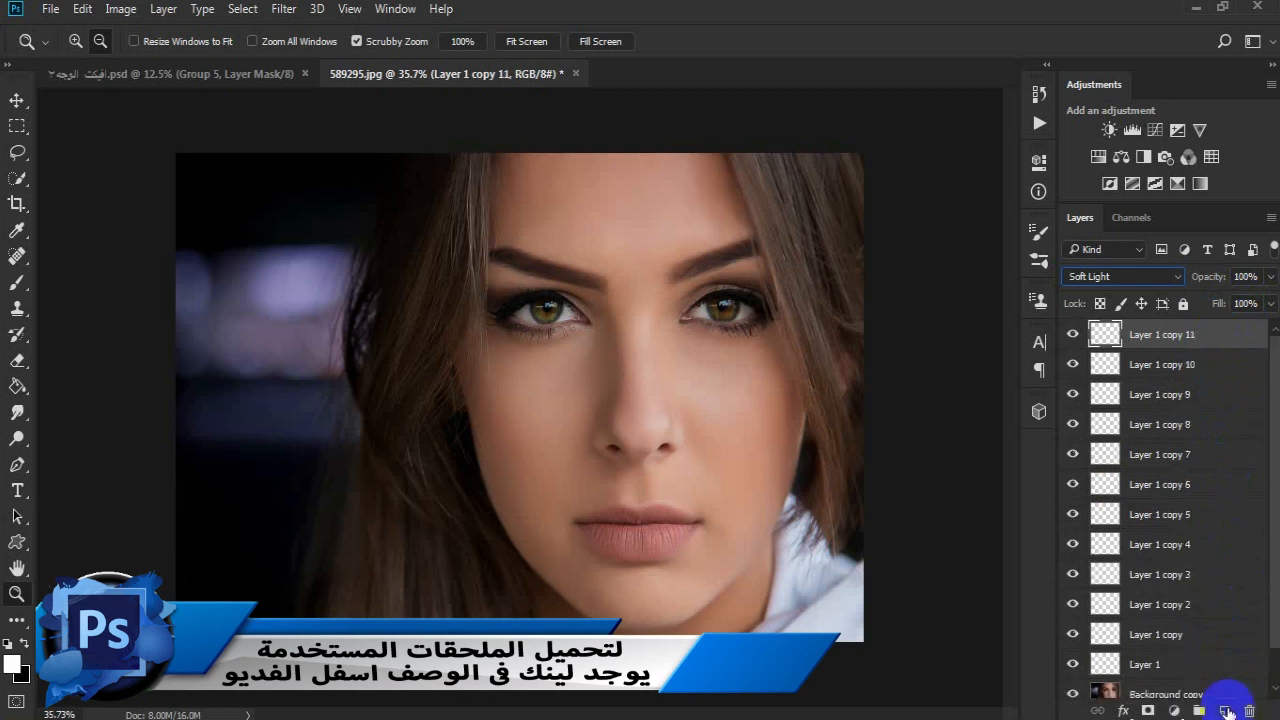
{"action": "left_click", "coordinate": [1196, 667]}
{"action": "left_click", "coordinate": [1220, 334], "text": "shift"}
{"action": "left_click", "coordinate": [1197, 710]}
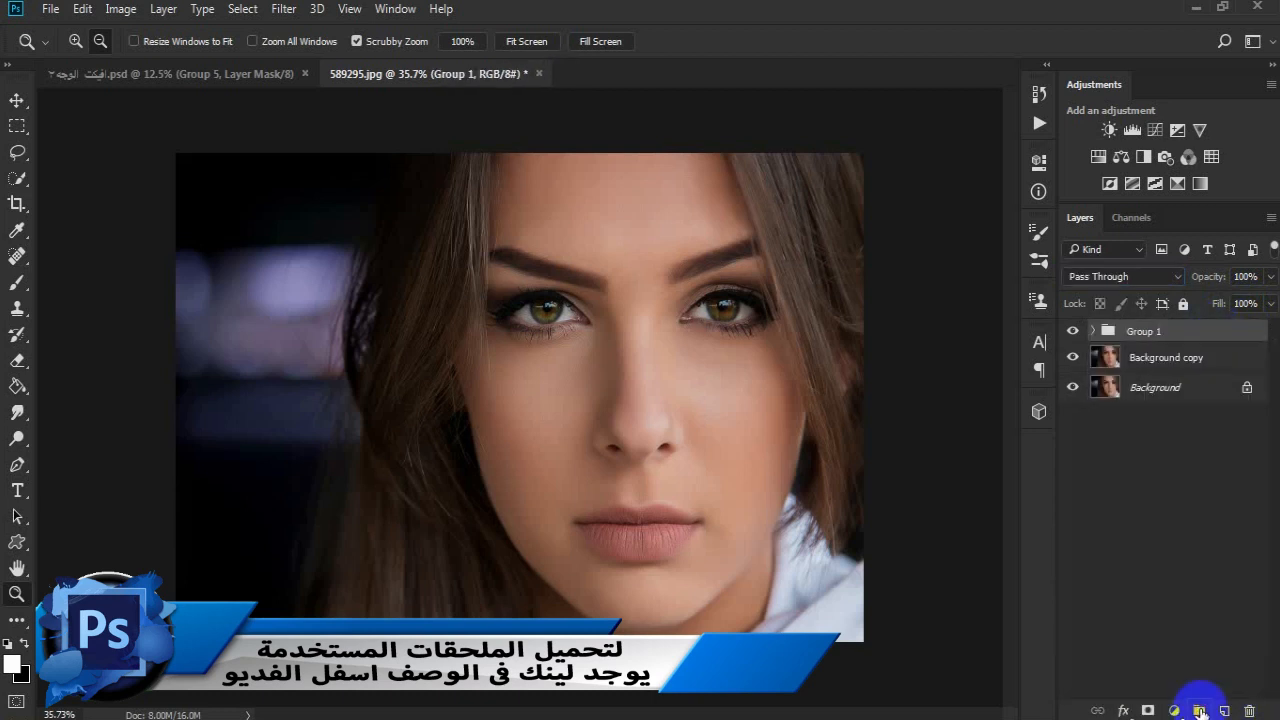
On the group's topmost layer, paint a white highlight down the bridge of the nose with a 40 px soft brush
{"action": "left_click", "coordinate": [1094, 331]}
{"action": "left_click", "coordinate": [1235, 358]}
{"action": "left_click_drag", "start_coordinate": [700, 394], "coordinate": [723, 375]}
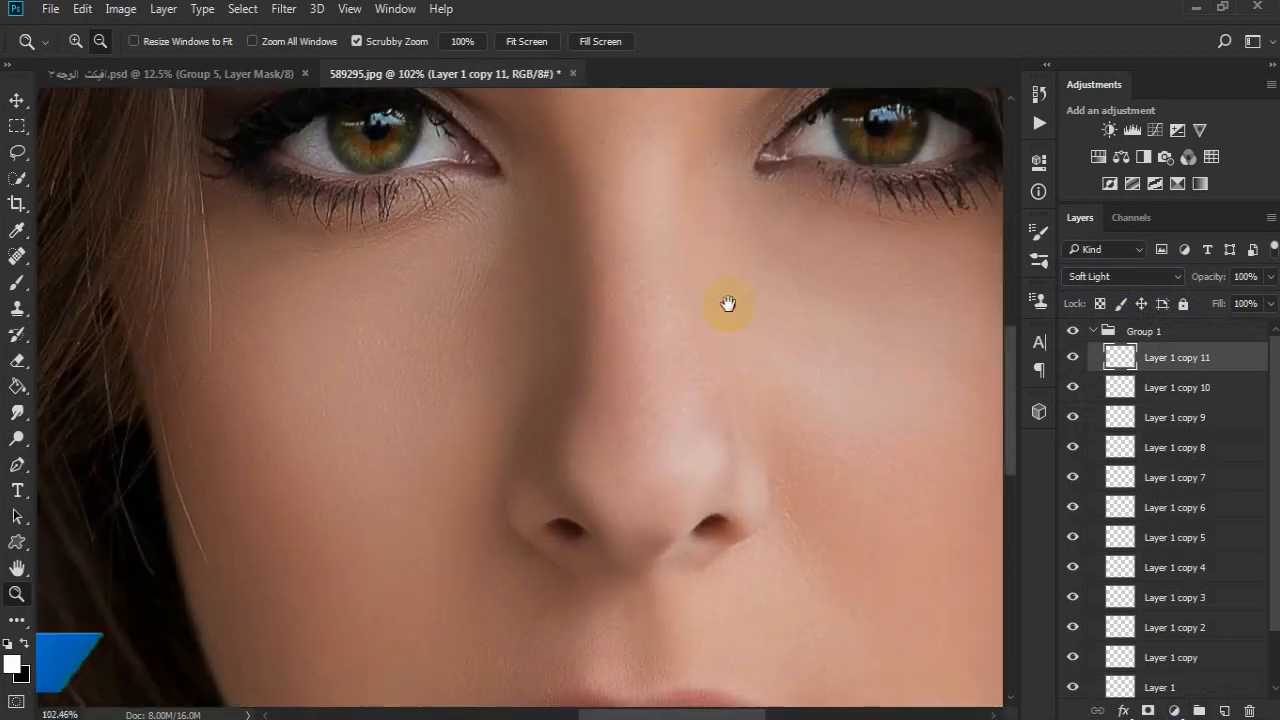
{"action": "left_click_drag", "start_coordinate": [729, 303], "coordinate": [669, 418]}
{"action": "left_click_drag", "start_coordinate": [571, 508], "coordinate": [596, 514]}
{"action": "left_click", "coordinate": [17, 282]}
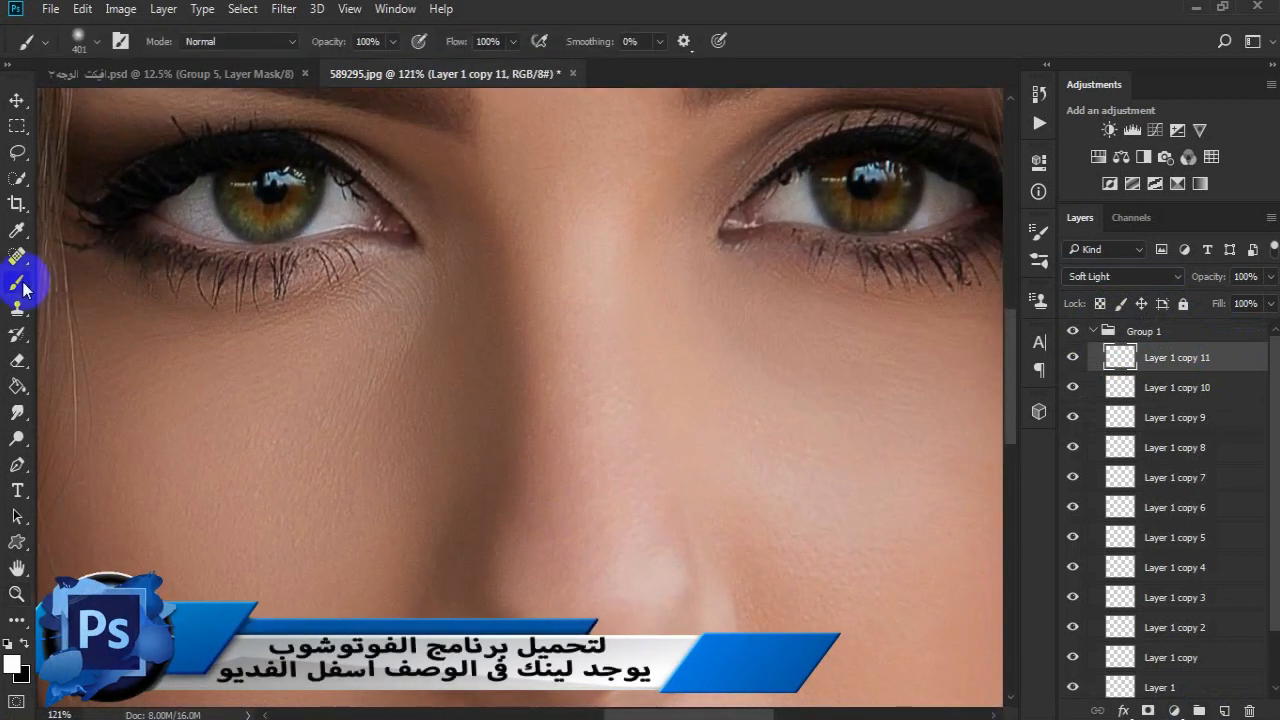
{"action": "left_click_drag", "start_coordinate": [434, 537], "coordinate": [590, 436]}
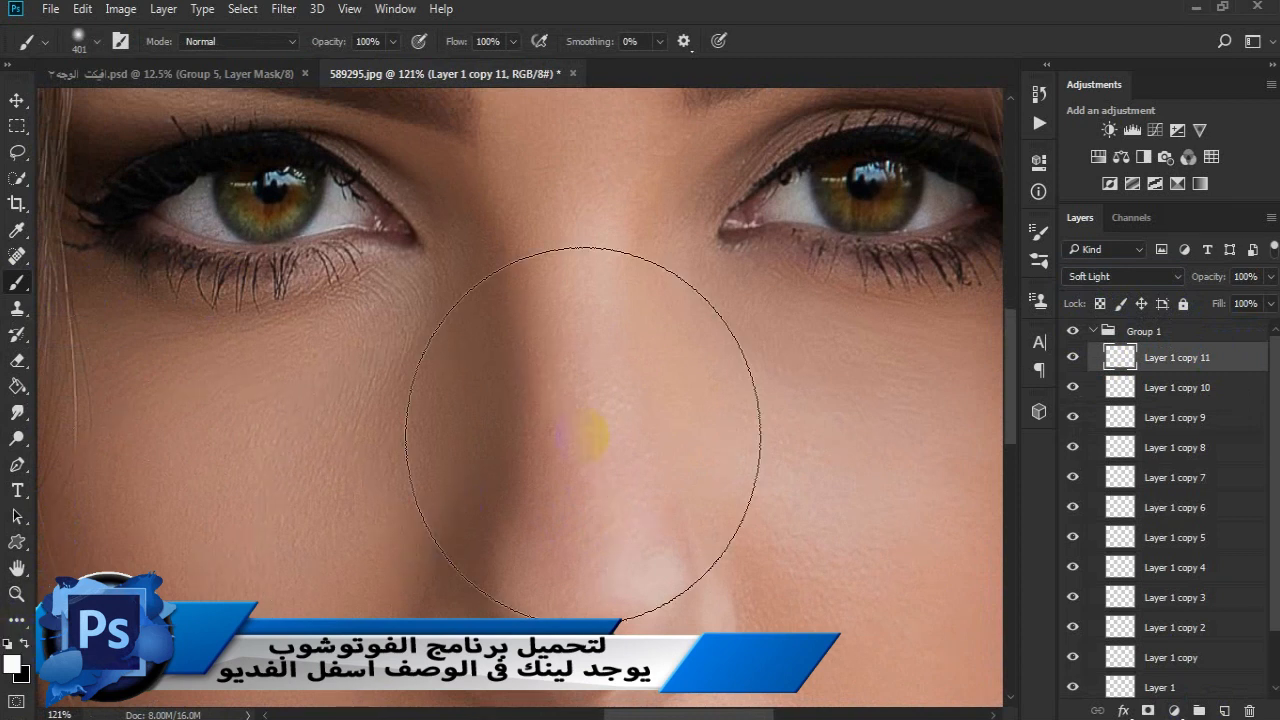
{"action": "key", "text": "bracketleft"}
{"action": "key", "text": "bracketleft"}
{"action": "key", "text": "bracketleft"}
{"action": "key", "text": "bracketleft"}
{"action": "key", "text": "bracketleft"}
{"action": "key", "text": "bracketleft"}
{"action": "key", "text": "bracketleft"}
{"action": "key", "text": "bracketleft"}
{"action": "key", "text": "bracketleft"}
{"action": "key", "text": "bracketleft"}
{"action": "key", "text": "bracketleft"}
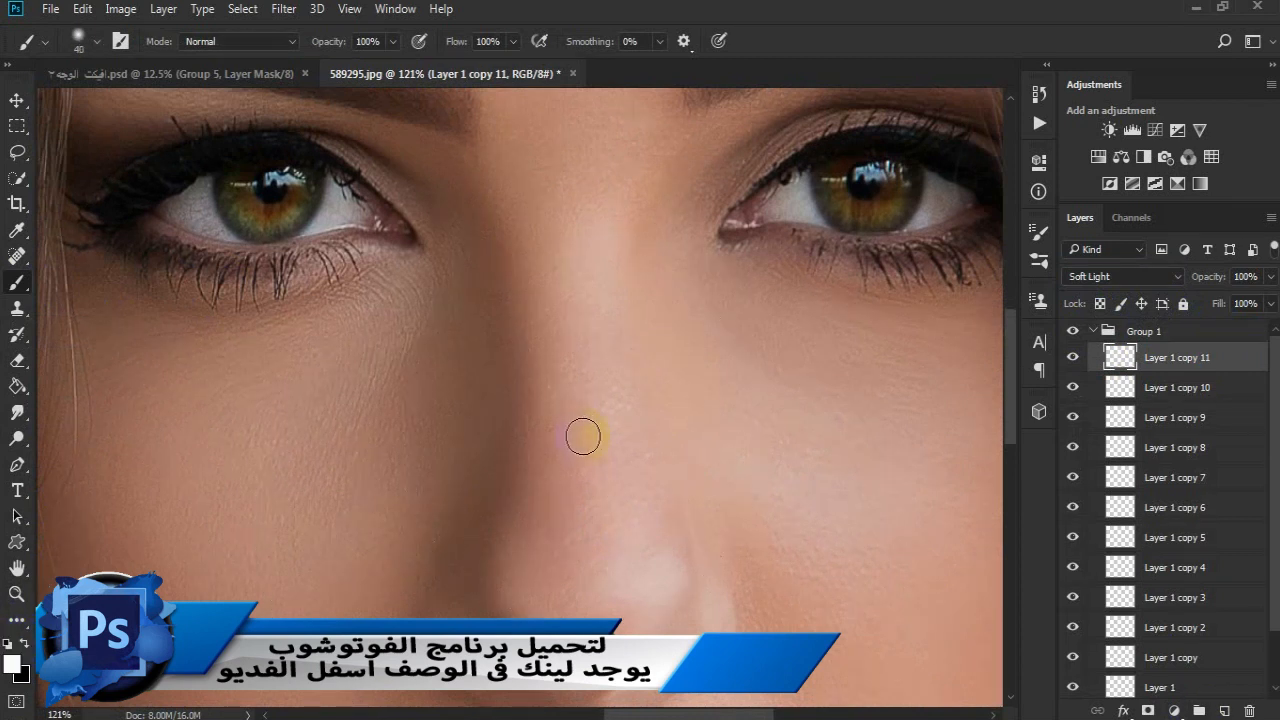
{"action": "mouse_move", "coordinate": [576, 581]}
{"action": "left_mouse_down"}
{"action": "mouse_move", "coordinate": [563, 197]}
{"action": "mouse_move", "coordinate": [591, 414]}
{"action": "left_mouse_up"}
{"action": "left_click_drag", "start_coordinate": [599, 554], "coordinate": [583, 327]}
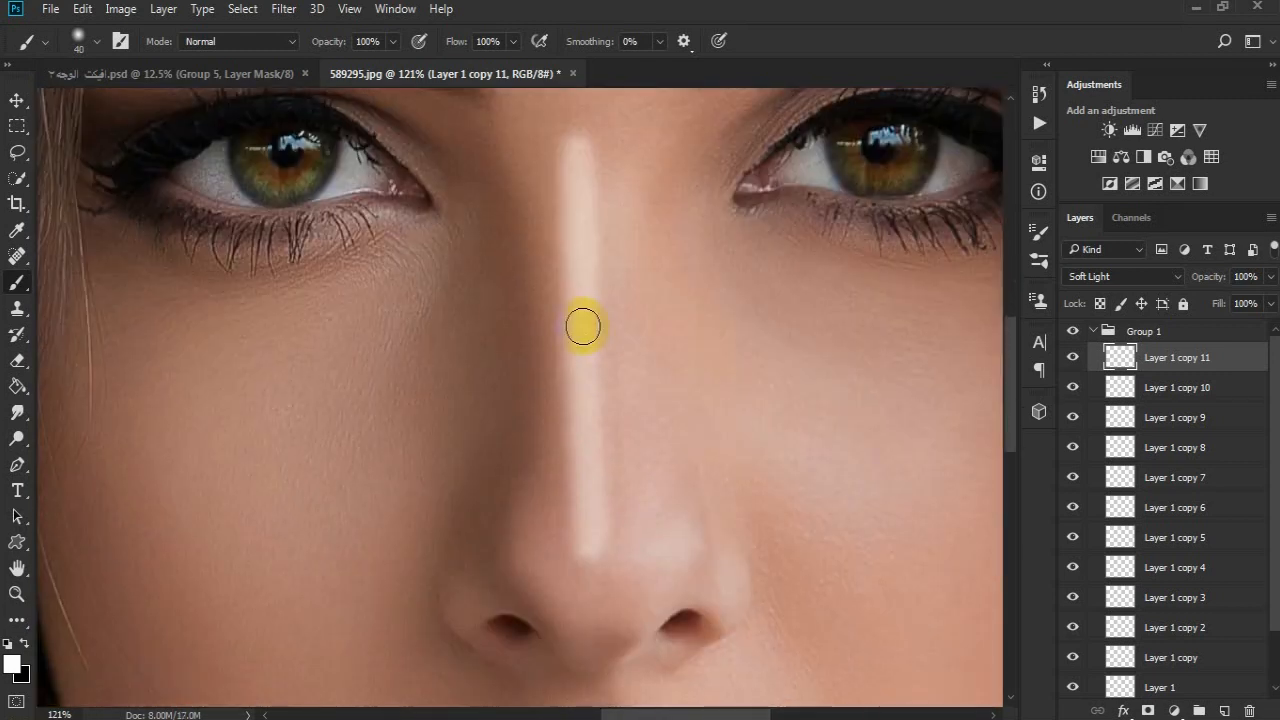
On Layer 1 copy 10, paint black along the lower lash lines of both eyes with a 14 px soft brush
{"action": "left_click_drag", "start_coordinate": [273, 381], "coordinate": [459, 524]}
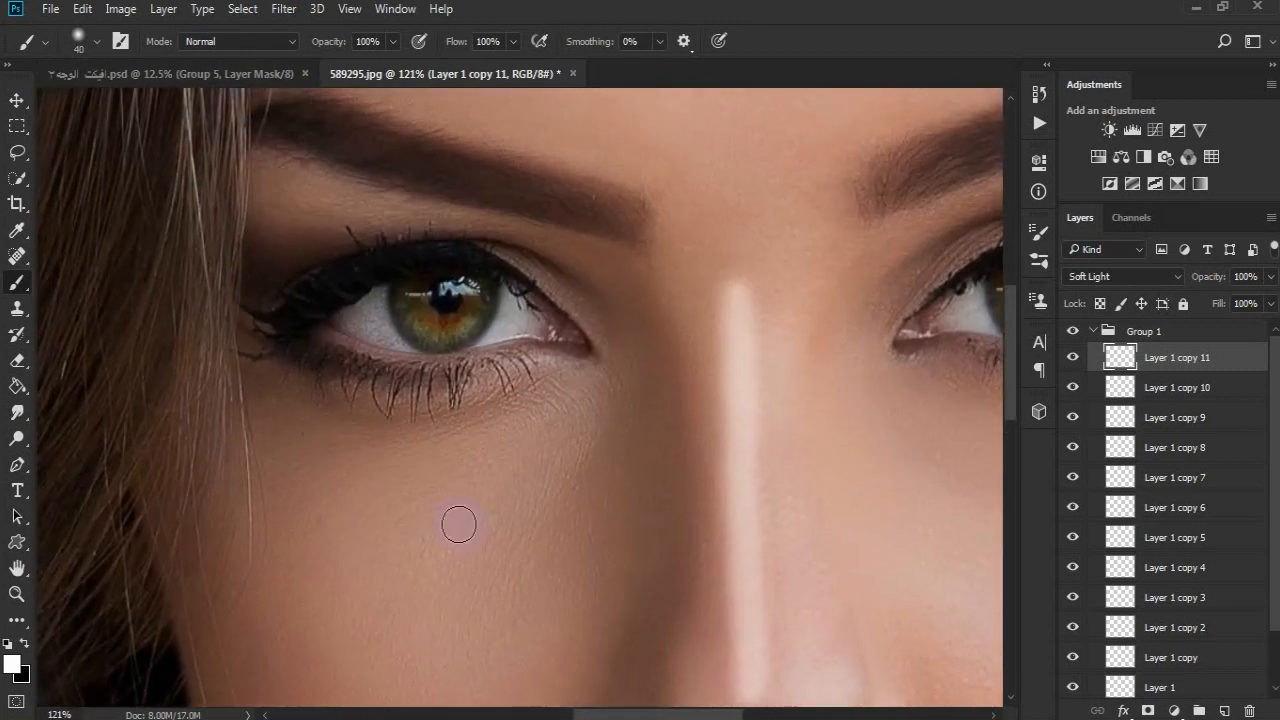
{"action": "left_click", "coordinate": [1231, 387]}
{"action": "mouse_move", "coordinate": [455, 378]}
{"action": "left_mouse_down"}
{"action": "mouse_move", "coordinate": [530, 532]}
{"action": "mouse_move", "coordinate": [534, 506]}
{"action": "left_mouse_up"}
{"action": "left_click", "coordinate": [17, 594]}
{"action": "left_click", "coordinate": [24, 643]}
{"action": "left_click", "coordinate": [16, 283]}
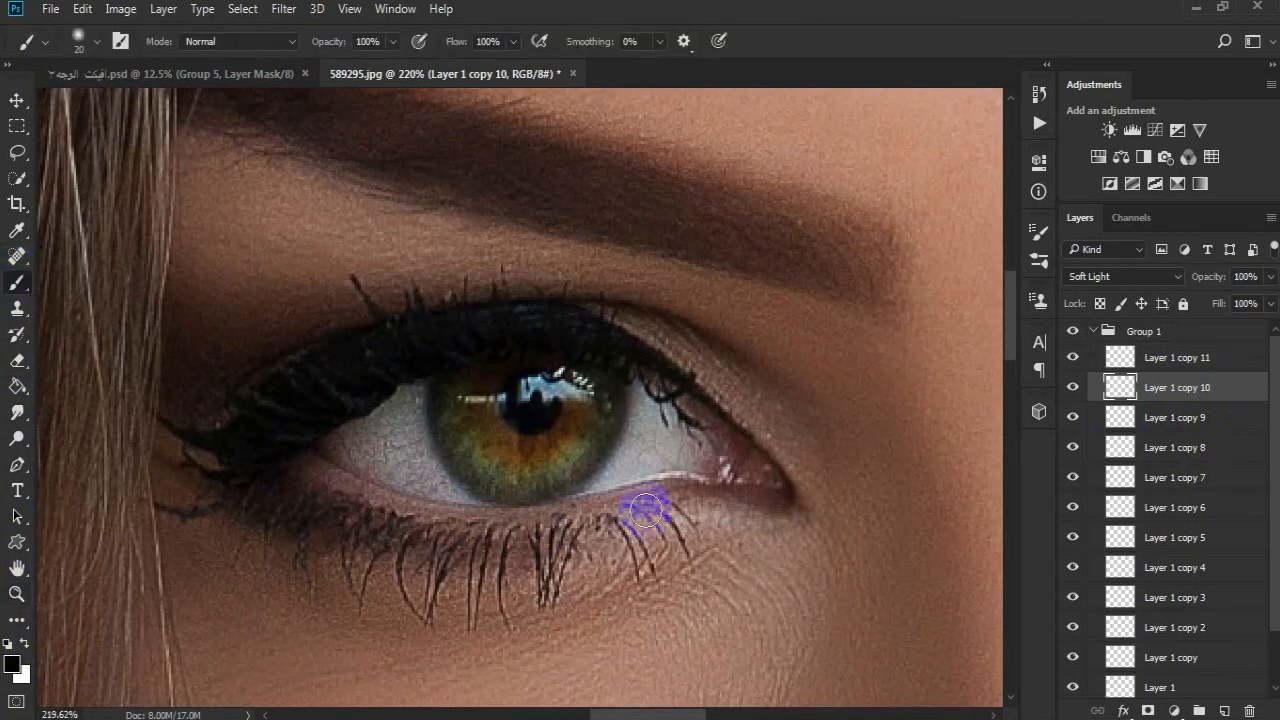
{"action": "right_click", "coordinate": [661, 510]}
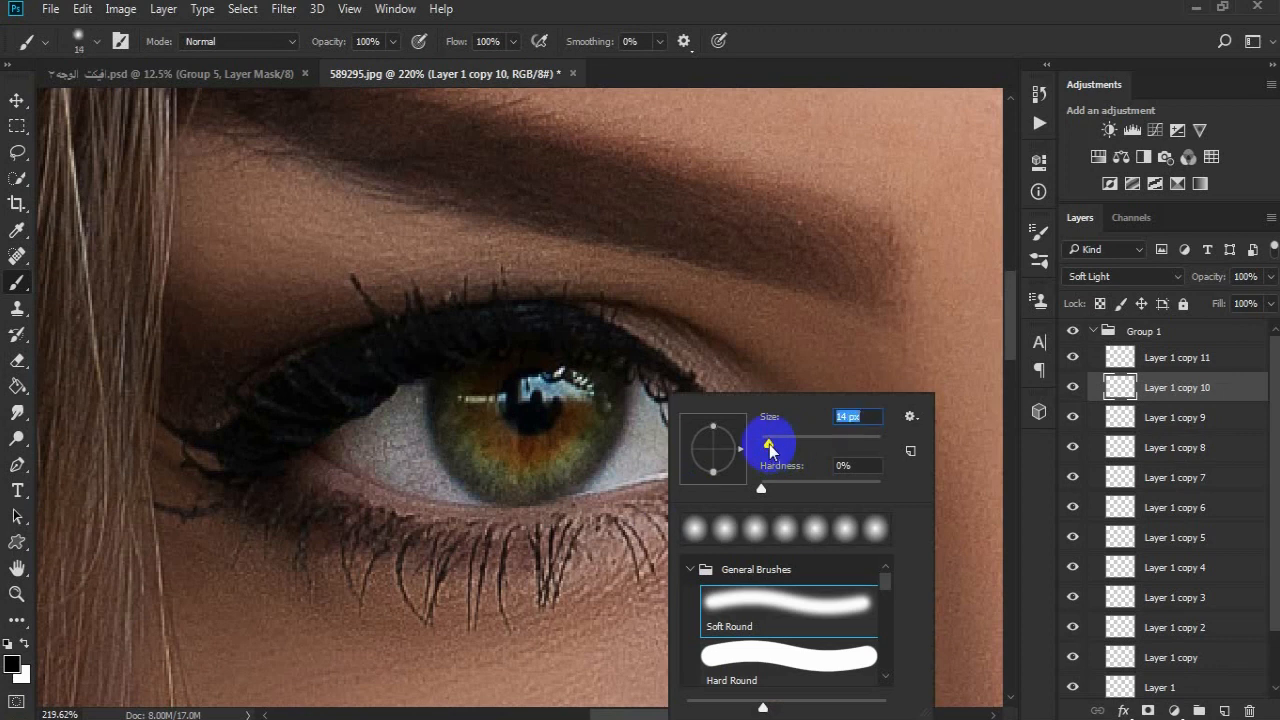
{"action": "left_click", "coordinate": [794, 82]}
{"action": "mouse_move", "coordinate": [668, 508]}
{"action": "left_mouse_down"}
{"action": "mouse_move", "coordinate": [427, 532]}
{"action": "mouse_move", "coordinate": [266, 472]}
{"action": "left_mouse_up"}
{"action": "mouse_move", "coordinate": [800, 480]}
{"action": "left_mouse_down"}
{"action": "mouse_move", "coordinate": [604, 523]}
{"action": "mouse_move", "coordinate": [522, 528]}
{"action": "mouse_move", "coordinate": [835, 468]}
{"action": "mouse_move", "coordinate": [670, 310]}
{"action": "mouse_move", "coordinate": [813, 505]}
{"action": "mouse_move", "coordinate": [668, 551]}
{"action": "mouse_move", "coordinate": [540, 544]}
{"action": "mouse_move", "coordinate": [447, 512]}
{"action": "left_mouse_up"}
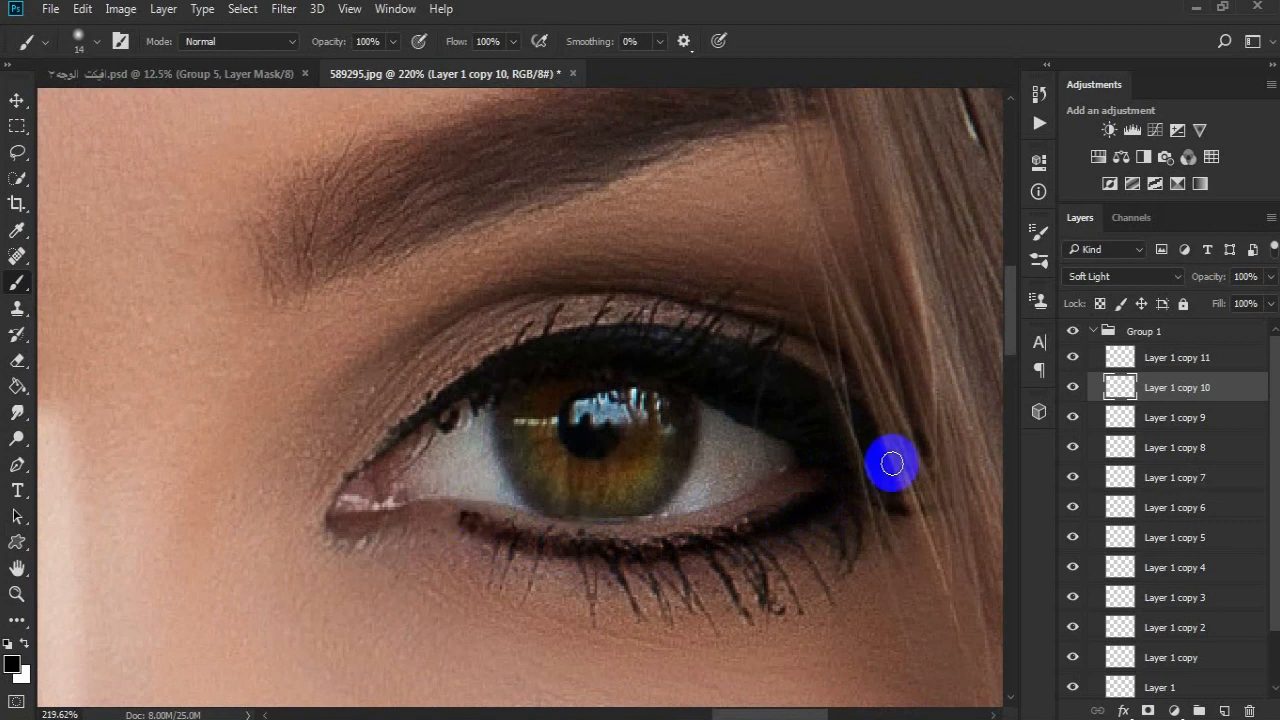
On Layer 1 copy 9, trace the outer edges of both irises in black with an 8 px brush
{"action": "left_click", "coordinate": [1234, 419]}
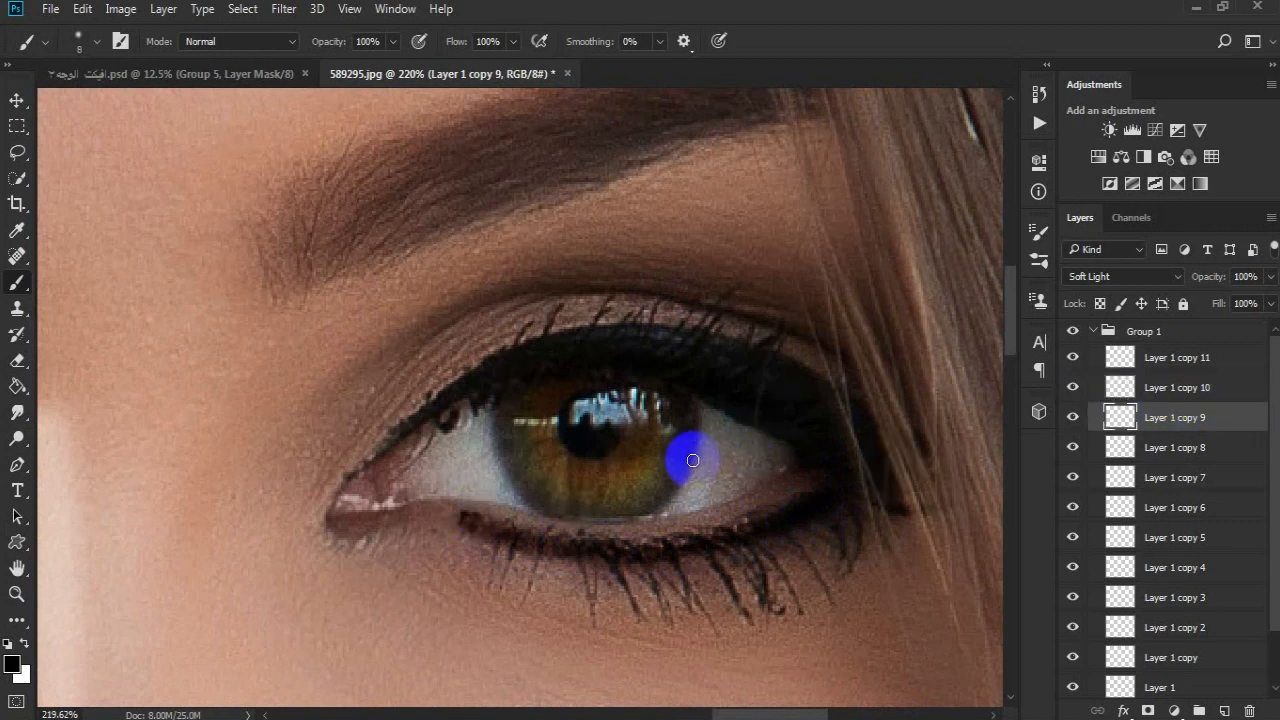
{"action": "left_click_drag", "start_coordinate": [692, 460], "coordinate": [693, 405]}
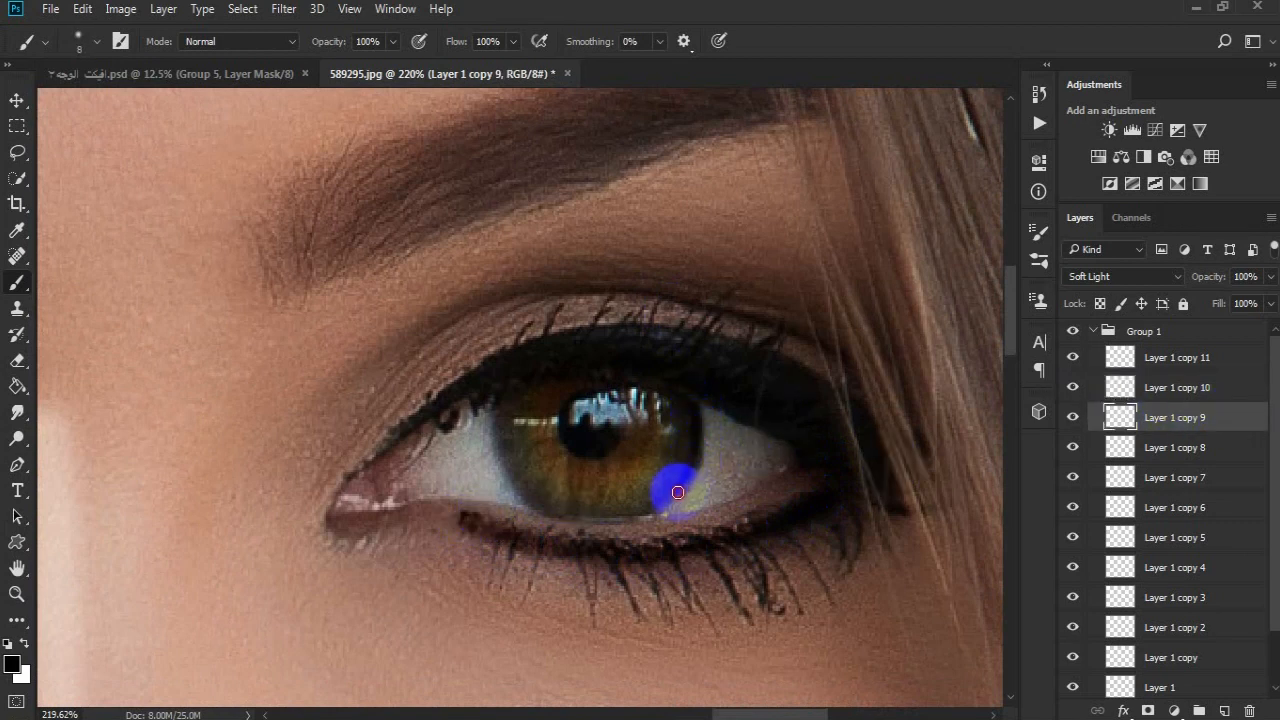
{"action": "mouse_move", "coordinate": [637, 516]}
{"action": "left_mouse_down"}
{"action": "mouse_move", "coordinate": [580, 523]}
{"action": "mouse_move", "coordinate": [519, 499]}
{"action": "mouse_move", "coordinate": [491, 418]}
{"action": "mouse_move", "coordinate": [380, 445]}
{"action": "mouse_move", "coordinate": [676, 436]}
{"action": "left_mouse_up"}
{"action": "left_click_drag", "start_coordinate": [120, 489], "coordinate": [457, 502]}
{"action": "mouse_move", "coordinate": [457, 500]}
{"action": "left_mouse_down"}
{"action": "mouse_move", "coordinate": [481, 449]}
{"action": "mouse_move", "coordinate": [475, 403]}
{"action": "mouse_move", "coordinate": [481, 444]}
{"action": "mouse_move", "coordinate": [464, 485]}
{"action": "mouse_move", "coordinate": [436, 516]}
{"action": "mouse_move", "coordinate": [377, 536]}
{"action": "mouse_move", "coordinate": [324, 522]}
{"action": "mouse_move", "coordinate": [287, 475]}
{"action": "mouse_move", "coordinate": [285, 404]}
{"action": "left_mouse_up"}
{"action": "mouse_move", "coordinate": [689, 455]}
{"action": "left_mouse_down"}
{"action": "mouse_move", "coordinate": [508, 434]}
{"action": "mouse_move", "coordinate": [791, 520]}
{"action": "left_mouse_up"}
On Layer 1 copy 8, brighten the irises of both eyes with white using a 15 px soft brush
{"action": "left_click", "coordinate": [1237, 455]}
{"action": "left_click", "coordinate": [24, 643]}
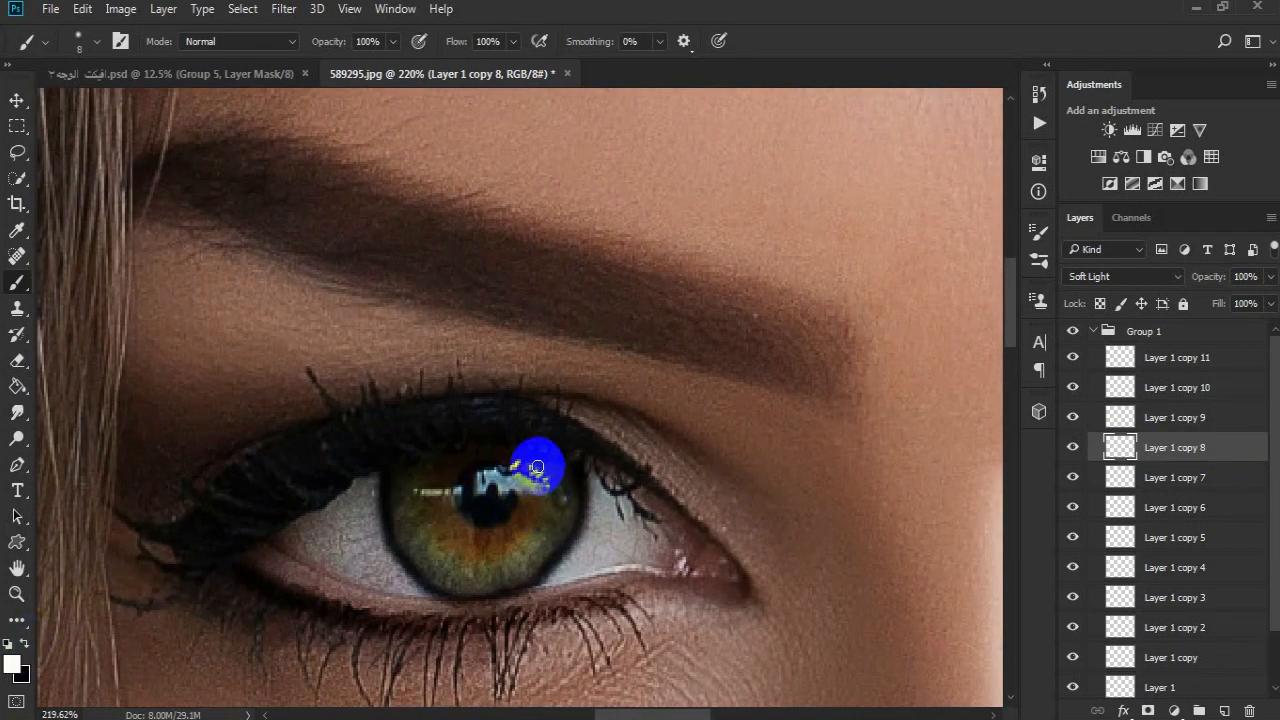
{"action": "right_click", "coordinate": [543, 464]}
{"action": "left_click_drag", "start_coordinate": [639, 443], "coordinate": [646, 446]}
{"action": "left_click", "coordinate": [788, 56]}
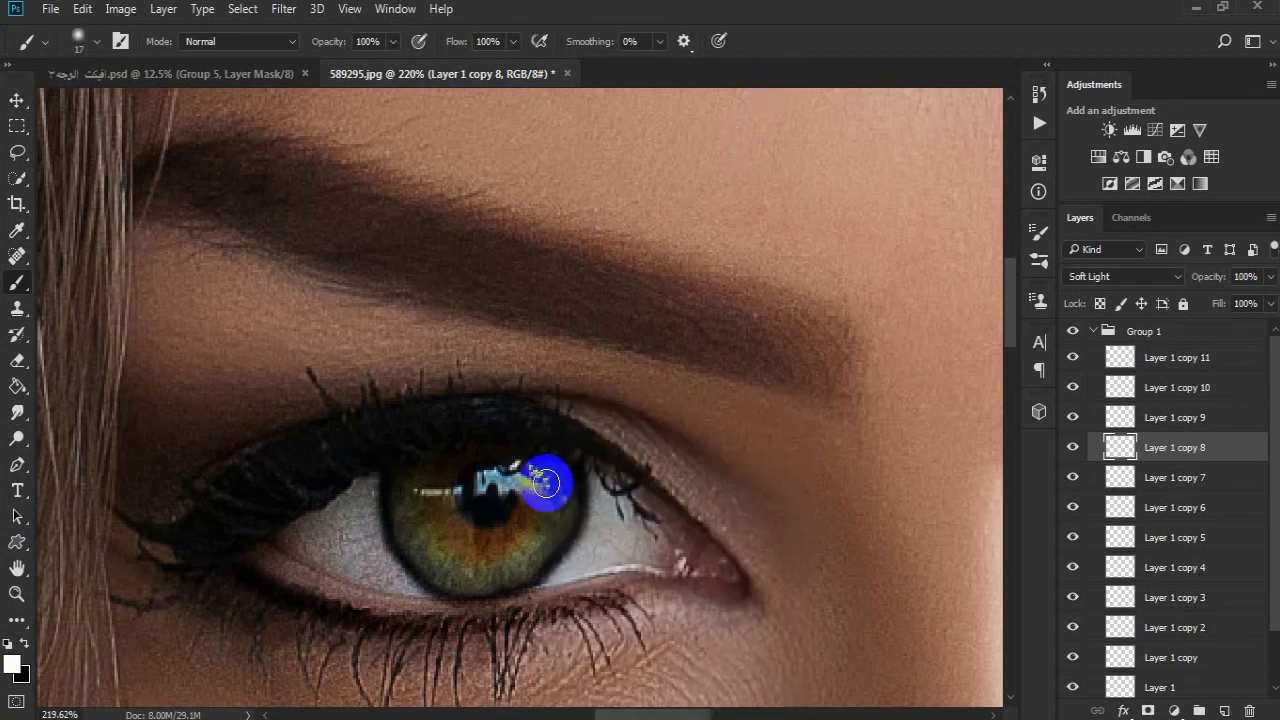
{"action": "mouse_move", "coordinate": [537, 462]}
{"action": "left_mouse_down"}
{"action": "mouse_move", "coordinate": [538, 530]}
{"action": "mouse_move", "coordinate": [495, 565]}
{"action": "mouse_move", "coordinate": [441, 542]}
{"action": "mouse_move", "coordinate": [414, 486]}
{"action": "left_mouse_up"}
{"action": "left_click_drag", "start_coordinate": [778, 506], "coordinate": [398, 454]}
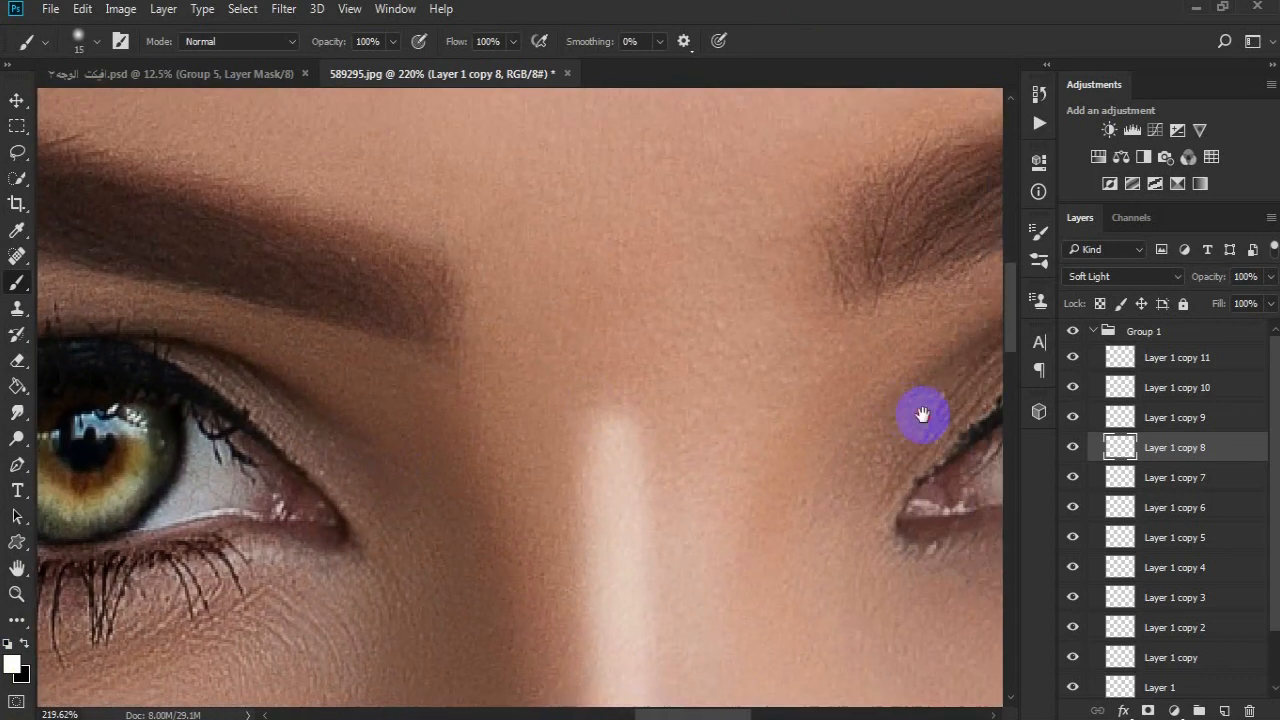
{"action": "left_click_drag", "start_coordinate": [923, 414], "coordinate": [540, 394]}
{"action": "mouse_move", "coordinate": [845, 431]}
{"action": "left_mouse_down"}
{"action": "mouse_move", "coordinate": [836, 382]}
{"action": "mouse_move", "coordinate": [845, 419]}
{"action": "mouse_move", "coordinate": [830, 463]}
{"action": "mouse_move", "coordinate": [757, 470]}
{"action": "mouse_move", "coordinate": [718, 434]}
{"action": "mouse_move", "coordinate": [711, 374]}
{"action": "left_mouse_up"}
On Layer 1 copy 7, paint a black shadow stroke beside the nose bridge with a 61 px soft brush
{"action": "left_click_drag", "start_coordinate": [474, 523], "coordinate": [432, 205]}
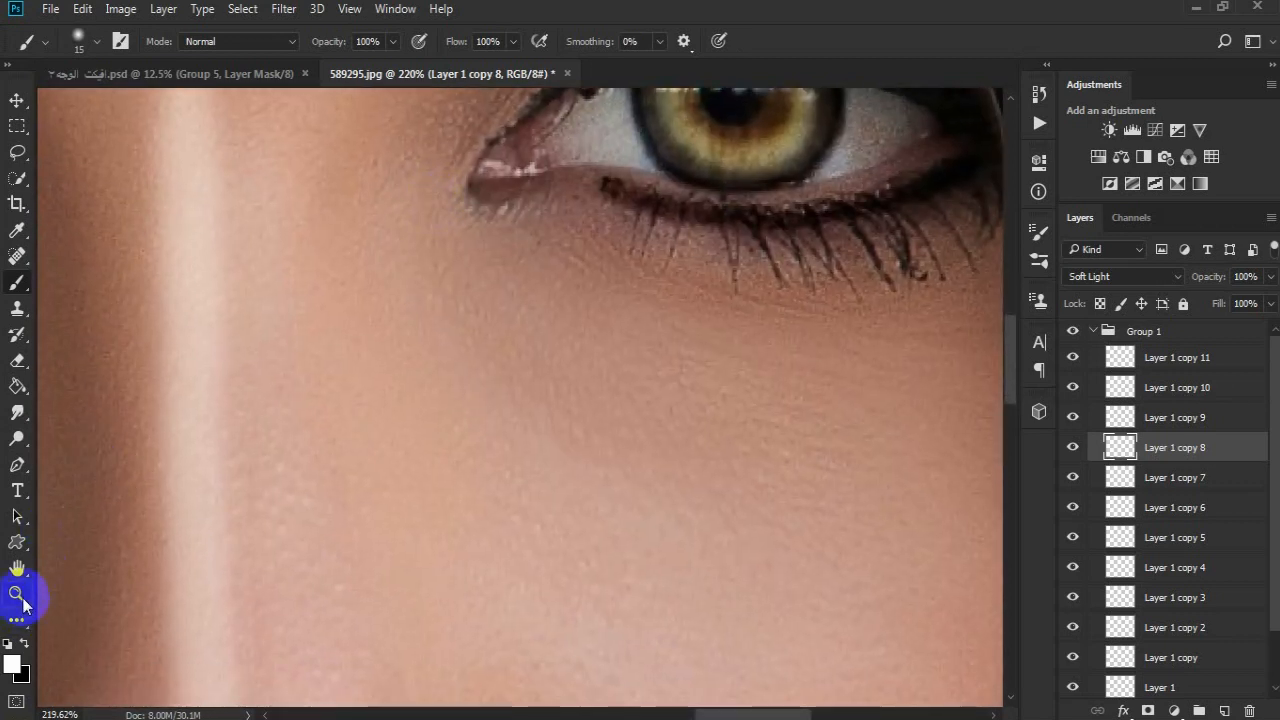
{"action": "left_click", "coordinate": [20, 597]}
{"action": "left_click_drag", "start_coordinate": [334, 408], "coordinate": [259, 432]}
{"action": "left_click", "coordinate": [1197, 481]}
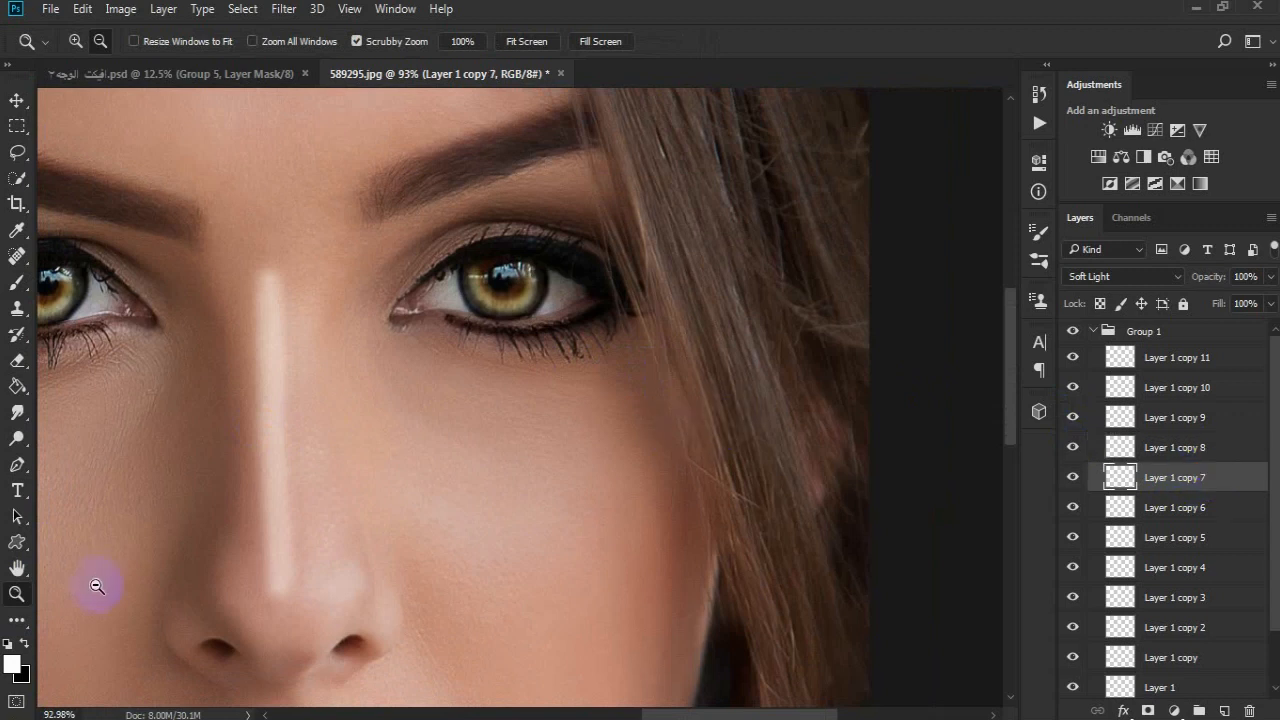
{"action": "left_click", "coordinate": [17, 282]}
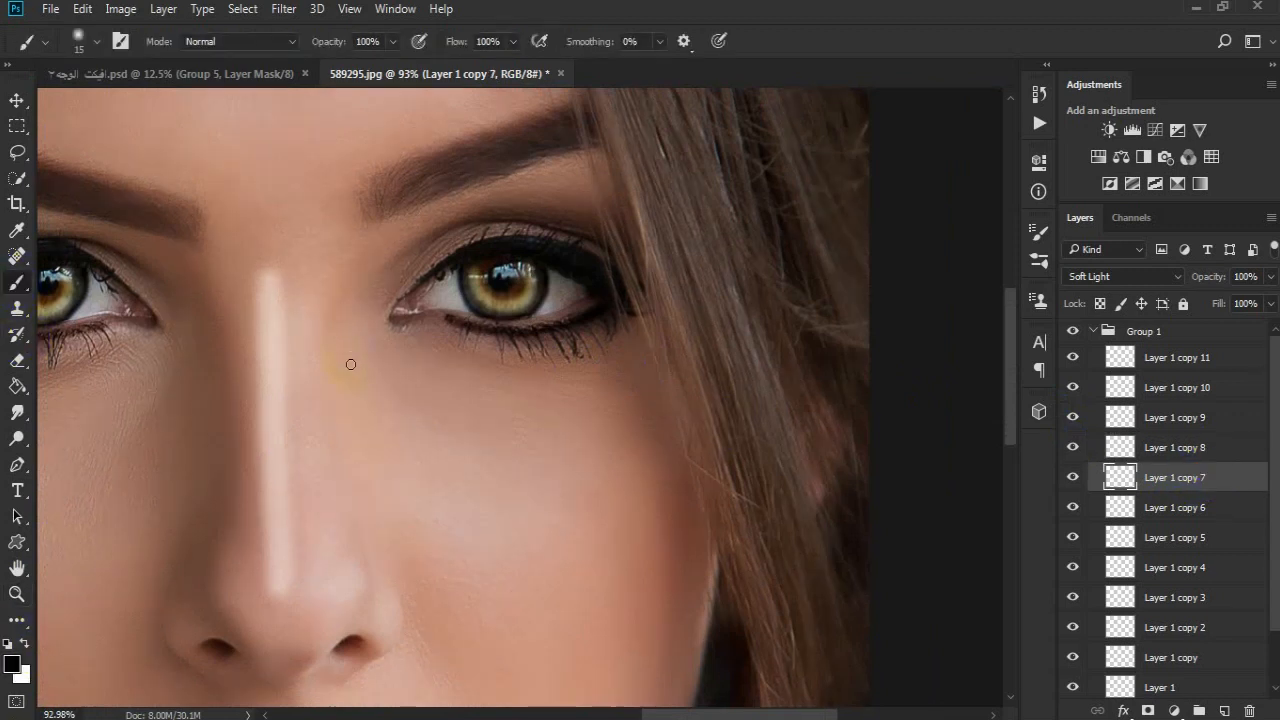
{"action": "right_click", "coordinate": [352, 368]}
{"action": "left_click_drag", "start_coordinate": [480, 425], "coordinate": [486, 425]}
{"action": "left_click", "coordinate": [809, 71]}
{"action": "left_click_drag", "start_coordinate": [368, 507], "coordinate": [355, 342]}
On Layer 1 copy 6, trace the outer curves of both nostril wings in black with an 8 px brush
{"action": "left_click_drag", "start_coordinate": [419, 569], "coordinate": [386, 349]}
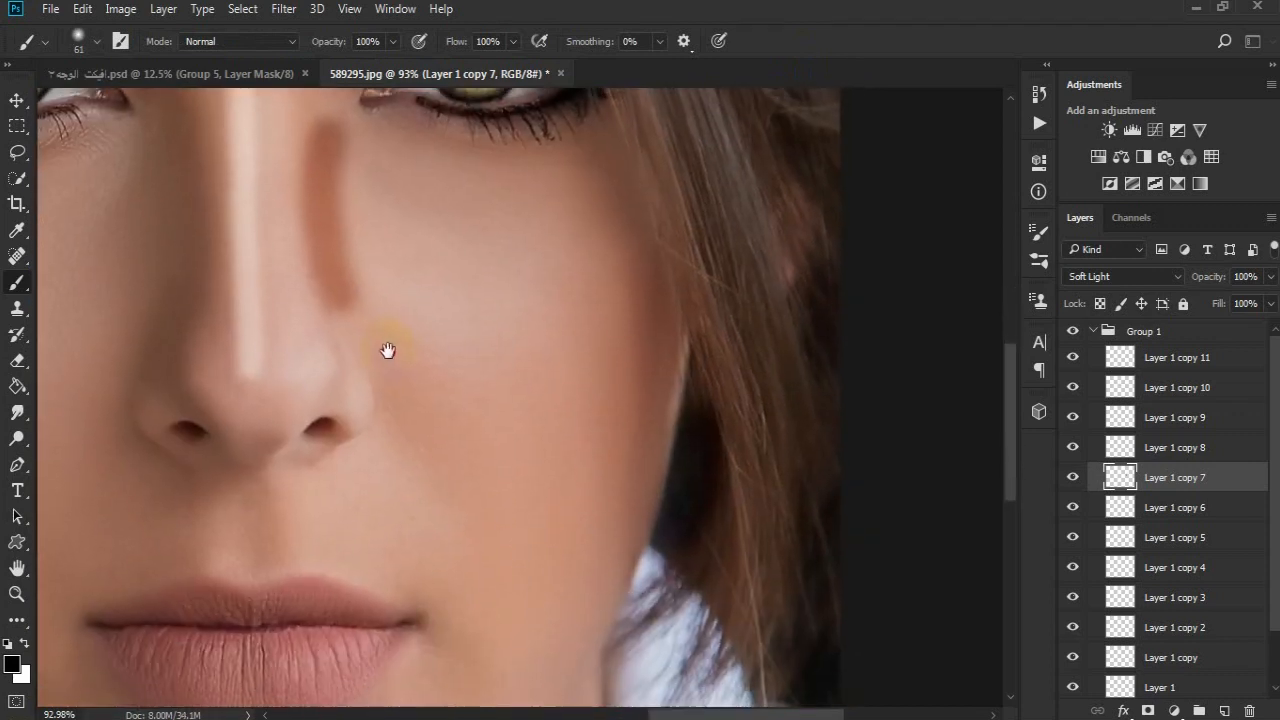
{"action": "left_click", "coordinate": [16, 595]}
{"action": "left_click_drag", "start_coordinate": [375, 408], "coordinate": [462, 387]}
{"action": "left_click", "coordinate": [1231, 507]}
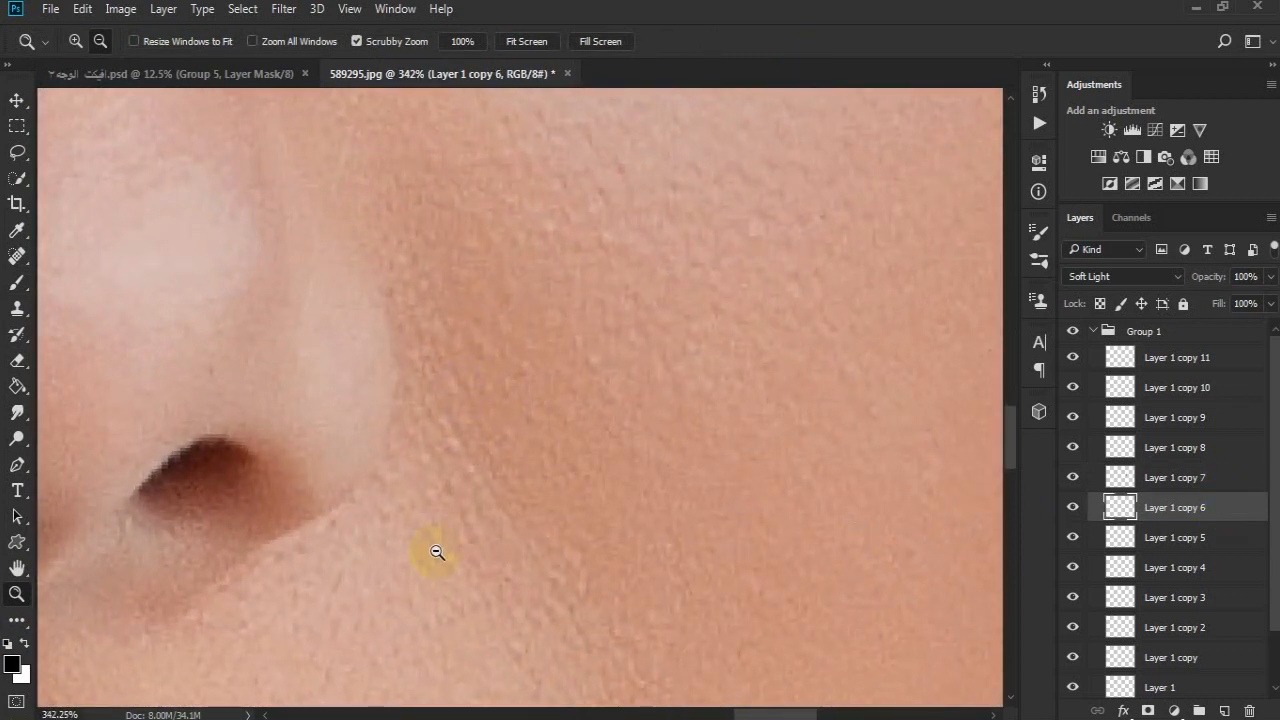
{"action": "left_click", "coordinate": [14, 288]}
{"action": "left_click", "coordinate": [375, 448]}
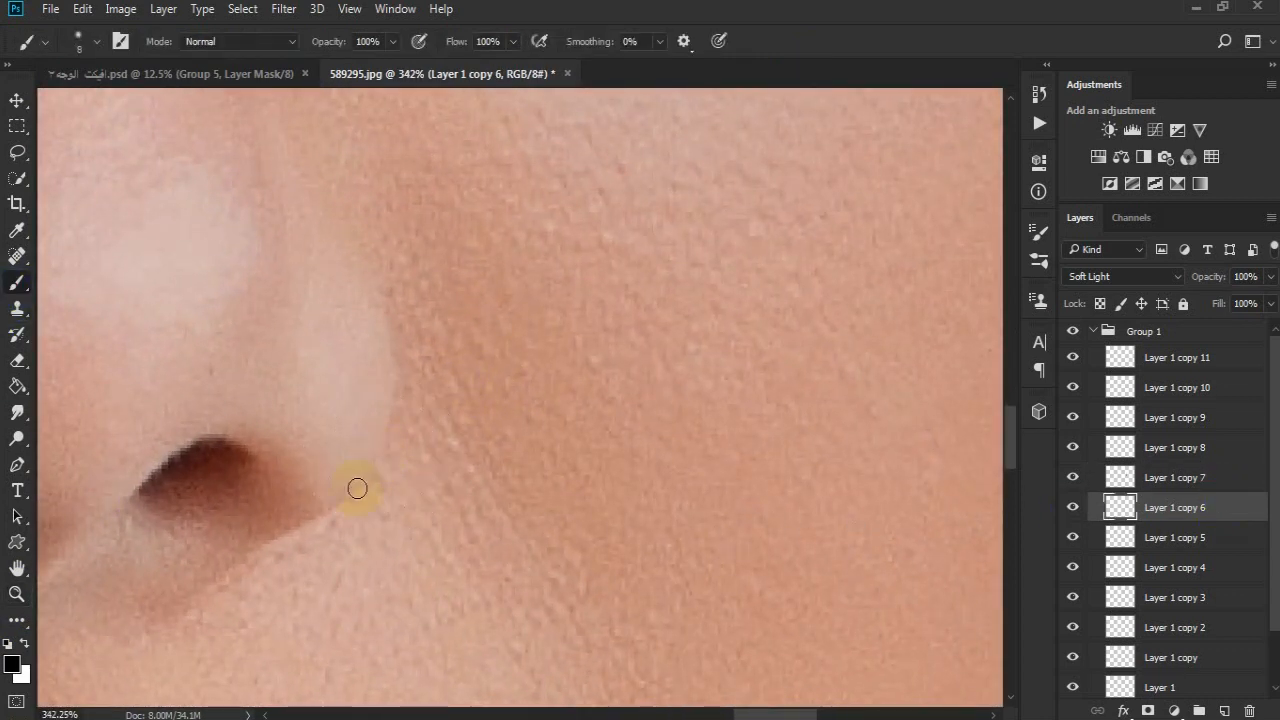
{"action": "mouse_move", "coordinate": [393, 405]}
{"action": "left_mouse_down"}
{"action": "mouse_move", "coordinate": [400, 346]}
{"action": "mouse_move", "coordinate": [368, 269]}
{"action": "left_mouse_up"}
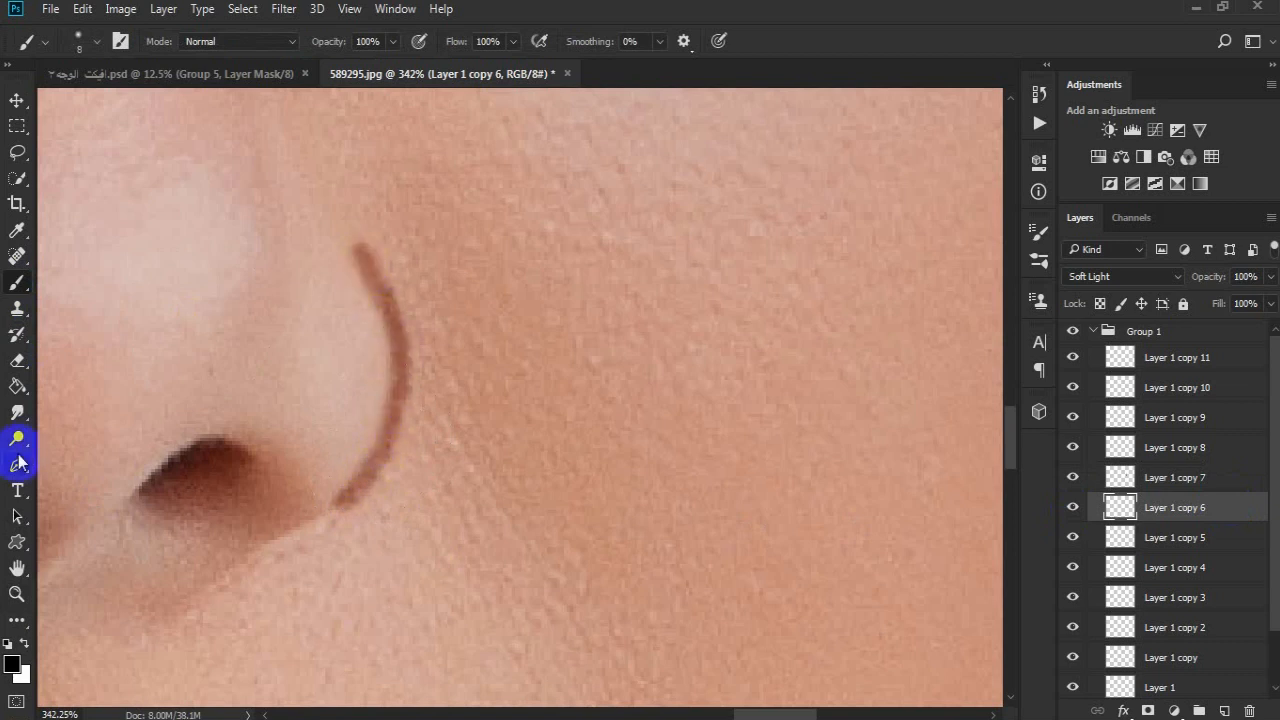
{"action": "left_click_drag", "start_coordinate": [185, 483], "coordinate": [700, 371]}
{"action": "mouse_move", "coordinate": [182, 463]}
{"action": "left_mouse_down"}
{"action": "mouse_move", "coordinate": [403, 432]}
{"action": "mouse_move", "coordinate": [427, 450]}
{"action": "mouse_move", "coordinate": [407, 461]}
{"action": "mouse_move", "coordinate": [359, 433]}
{"action": "mouse_move", "coordinate": [289, 361]}
{"action": "mouse_move", "coordinate": [257, 252]}
{"action": "mouse_move", "coordinate": [276, 148]}
{"action": "mouse_move", "coordinate": [77, 363]}
{"action": "left_mouse_up"}
On Layer 1 copy 4, paint a vertical black shadow stroke in the groove above the upper lip with a 17 px brush
{"action": "left_click", "coordinate": [1180, 537]}
{"action": "left_click", "coordinate": [14, 595]}
{"action": "left_click_drag", "start_coordinate": [275, 509], "coordinate": [168, 511]}
{"action": "left_click_drag", "start_coordinate": [326, 529], "coordinate": [366, 314]}
{"action": "left_click_drag", "start_coordinate": [394, 440], "coordinate": [460, 426]}
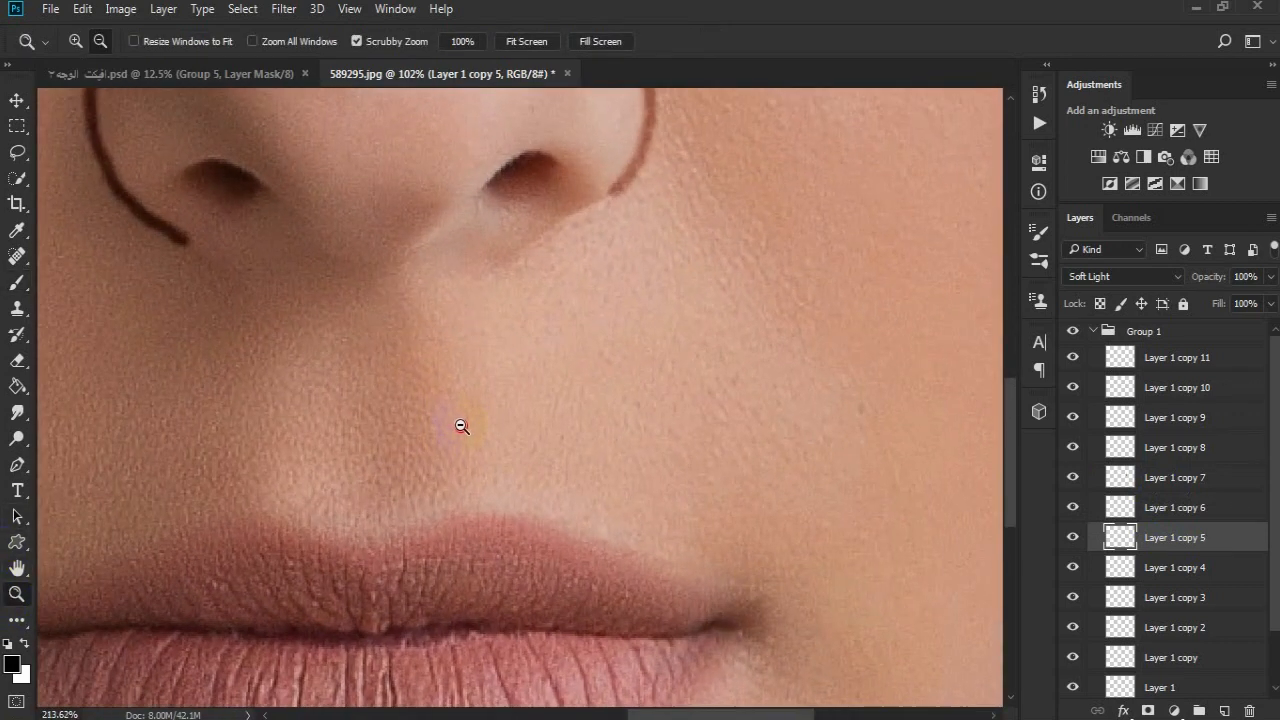
{"action": "left_click", "coordinate": [608, 411]}
{"action": "left_click", "coordinate": [1178, 567]}
{"action": "left_click", "coordinate": [1245, 578]}
{"action": "left_click", "coordinate": [16, 282]}
{"action": "right_click", "coordinate": [446, 462]}
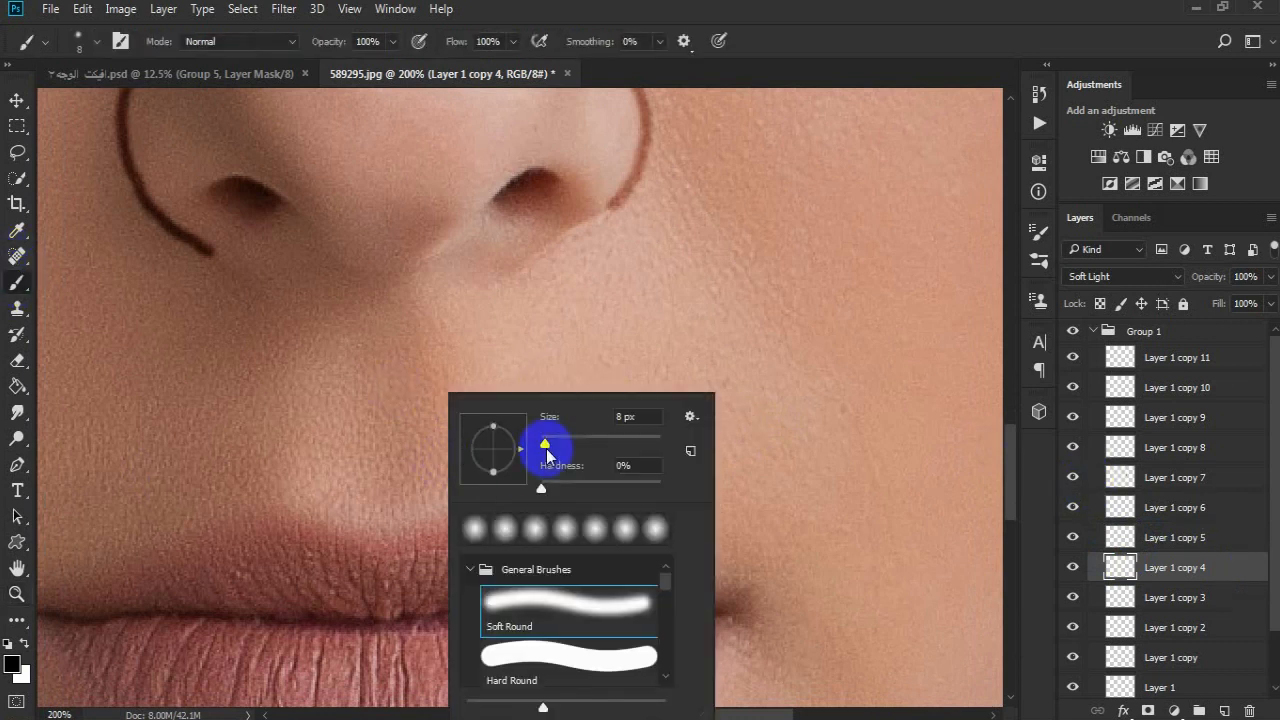
{"action": "left_click_drag", "start_coordinate": [407, 480], "coordinate": [397, 325]}
{"action": "key", "text": "ctrl+z"}
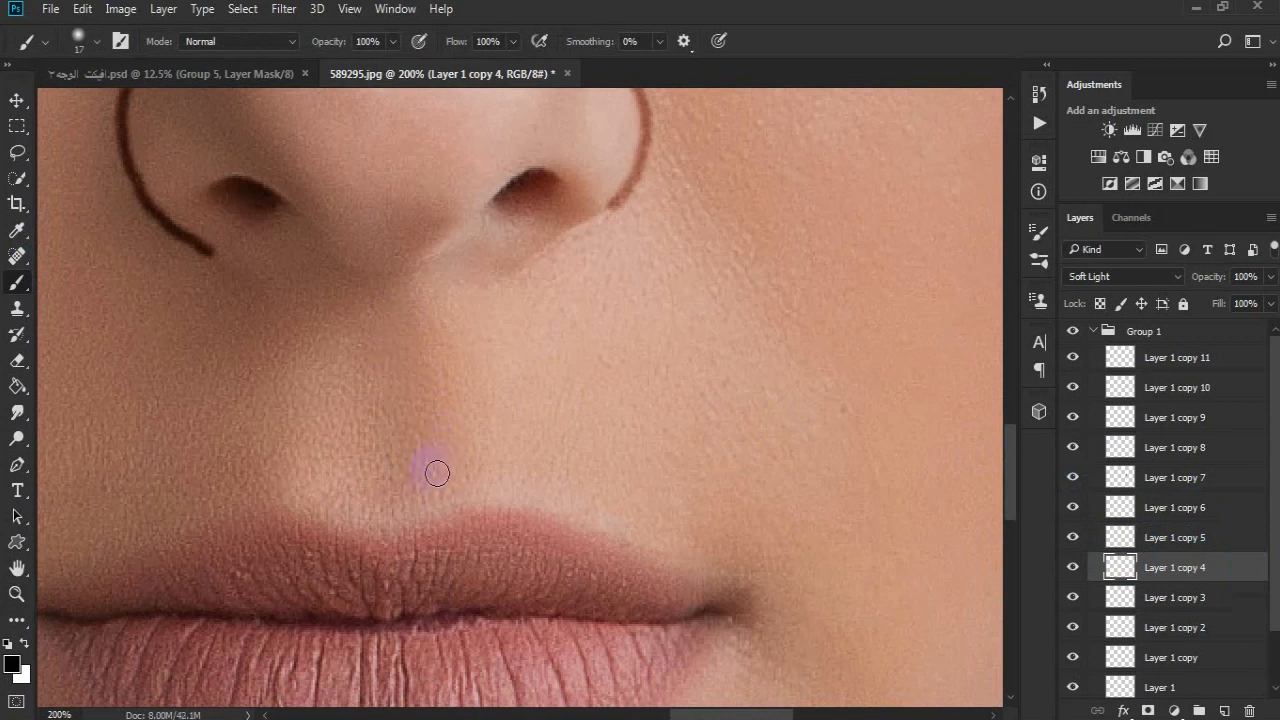
{"action": "left_click_drag", "start_coordinate": [433, 481], "coordinate": [418, 369]}
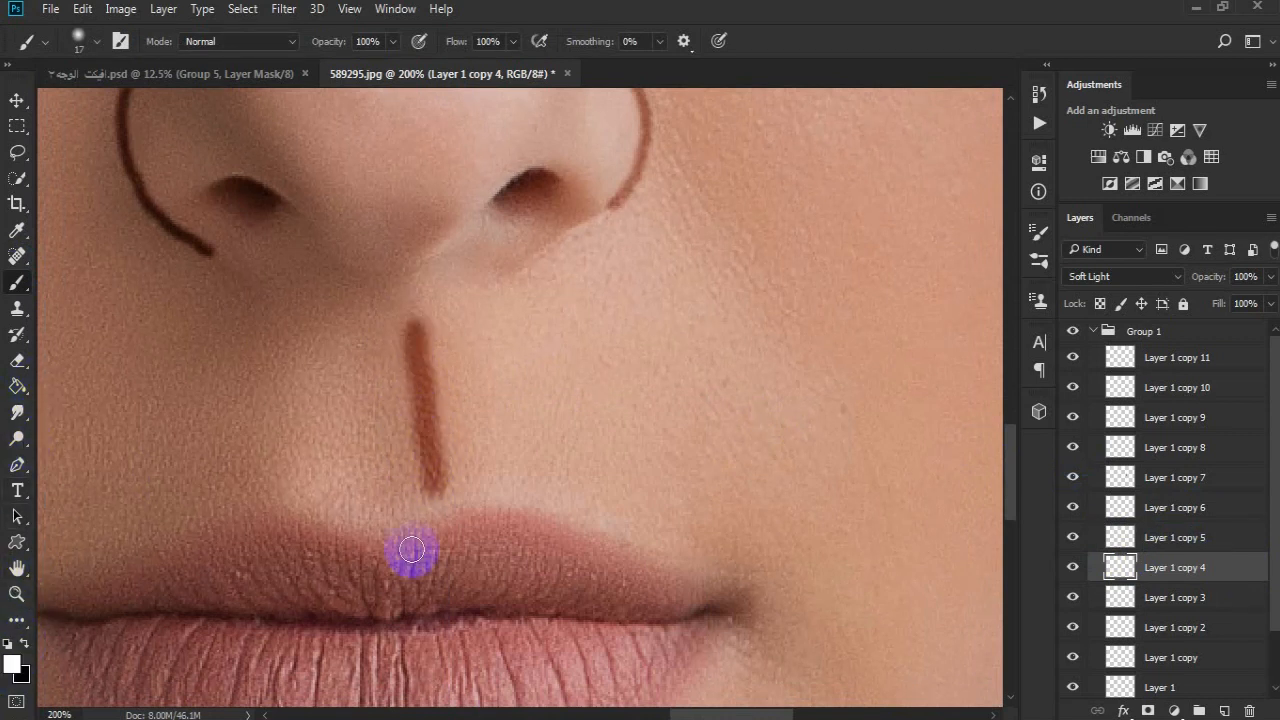
Paint white highlights along both ridges above the lip on Layer 1 copy 3 and along the upper lip's border on Layer 1 copy 2
{"action": "left_click", "coordinate": [1195, 597]}
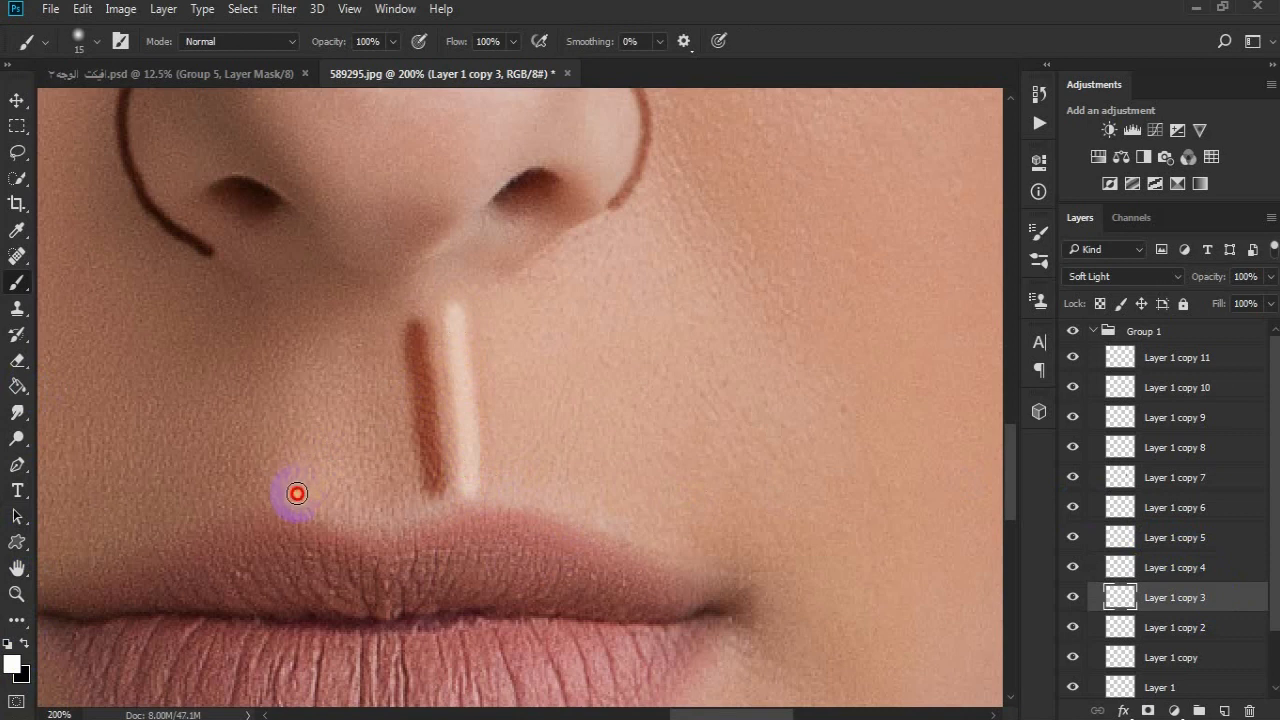
{"action": "left_click_drag", "start_coordinate": [296, 399], "coordinate": [296, 325]}
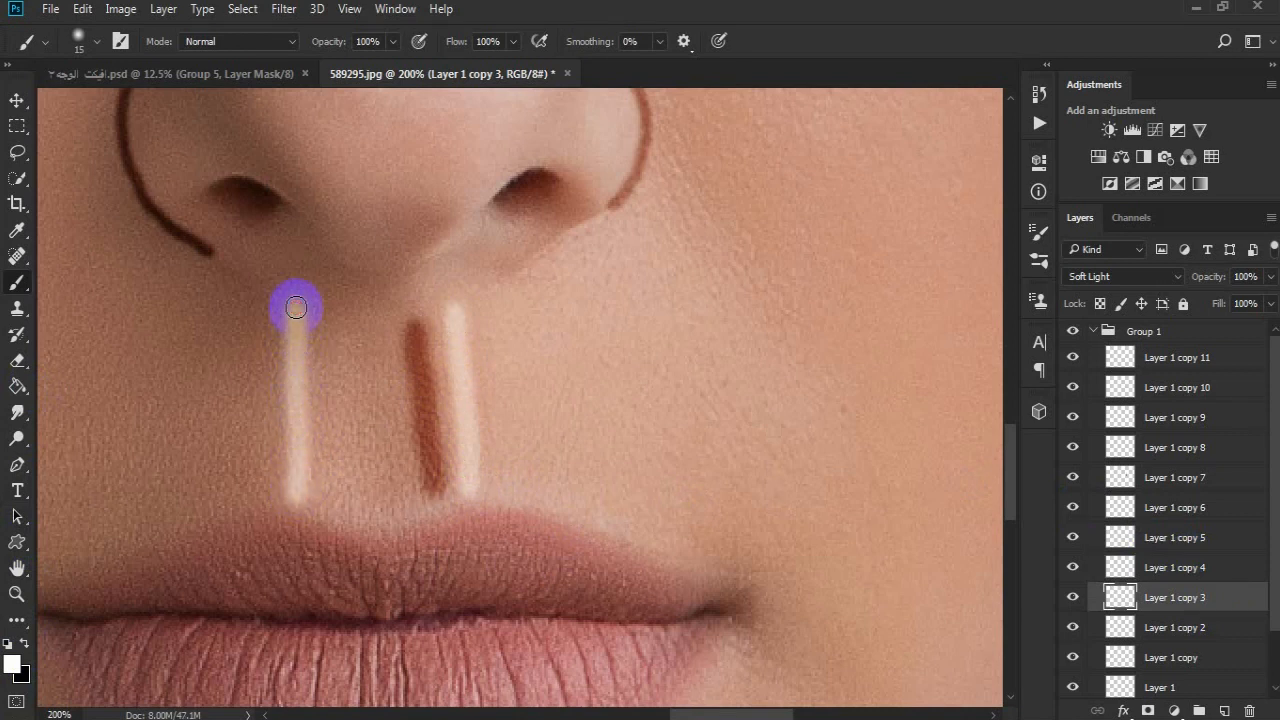
{"action": "left_click", "coordinate": [1195, 630]}
{"action": "scroll", "coordinate": [1262, 515], "scroll_direction": "down", "scroll_amount": 2}
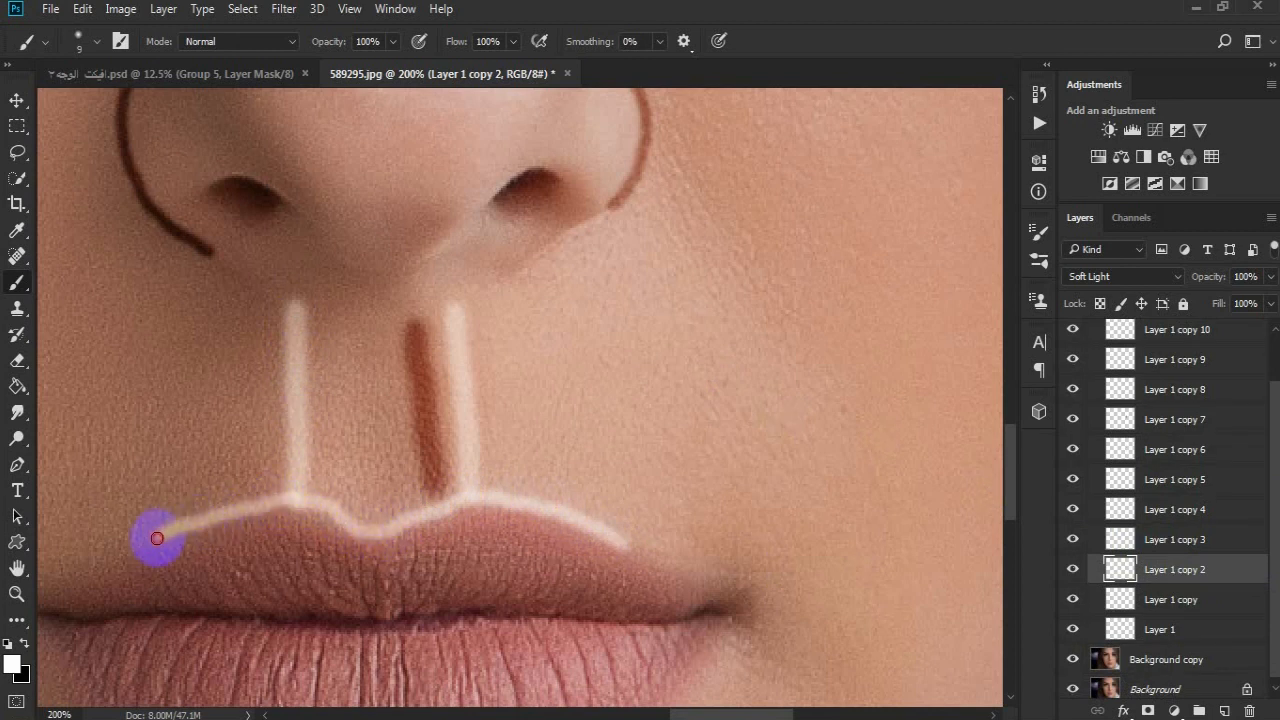
On Layer 1 copy, trace a black line just inside the upper lip's white border with a 9 px brush
{"action": "mouse_move", "coordinate": [389, 560]}
{"action": "left_mouse_down"}
{"action": "mouse_move", "coordinate": [454, 397]}
{"action": "mouse_move", "coordinate": [462, 411]}
{"action": "left_mouse_up"}
{"action": "left_click", "coordinate": [1231, 602]}
{"action": "left_click", "coordinate": [24, 643]}
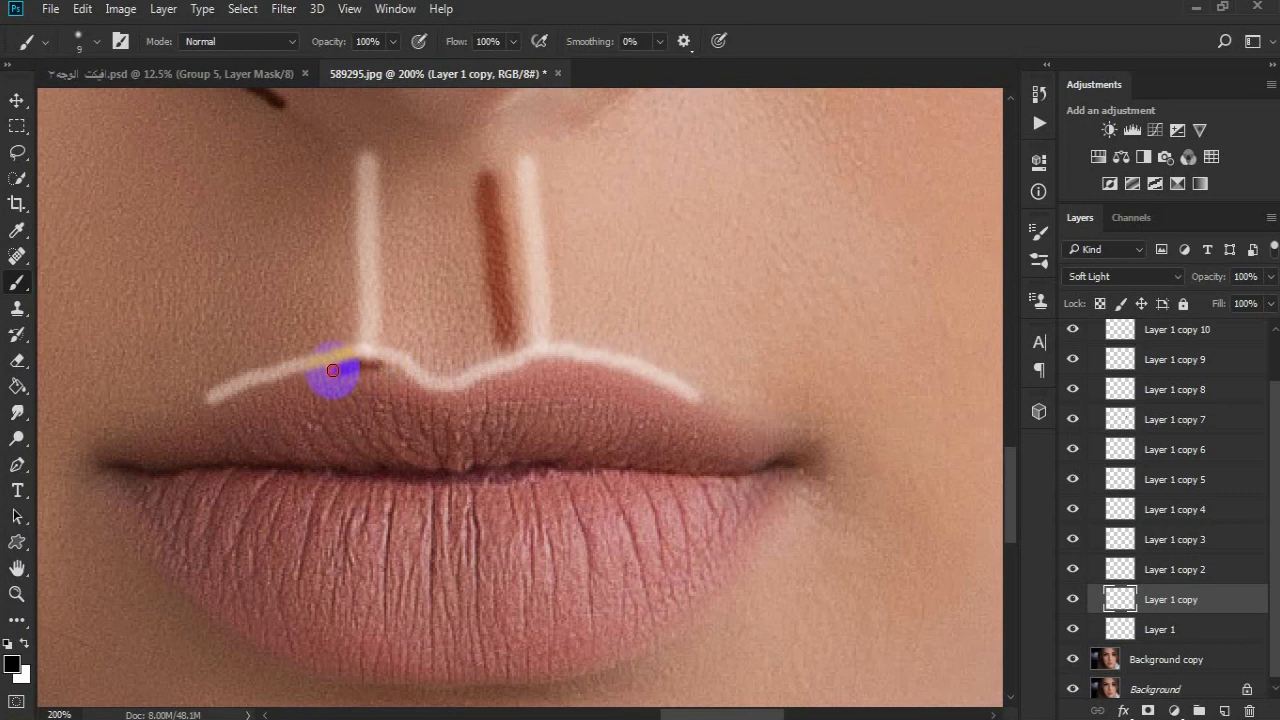
{"action": "left_click_drag", "start_coordinate": [238, 397], "coordinate": [165, 428]}
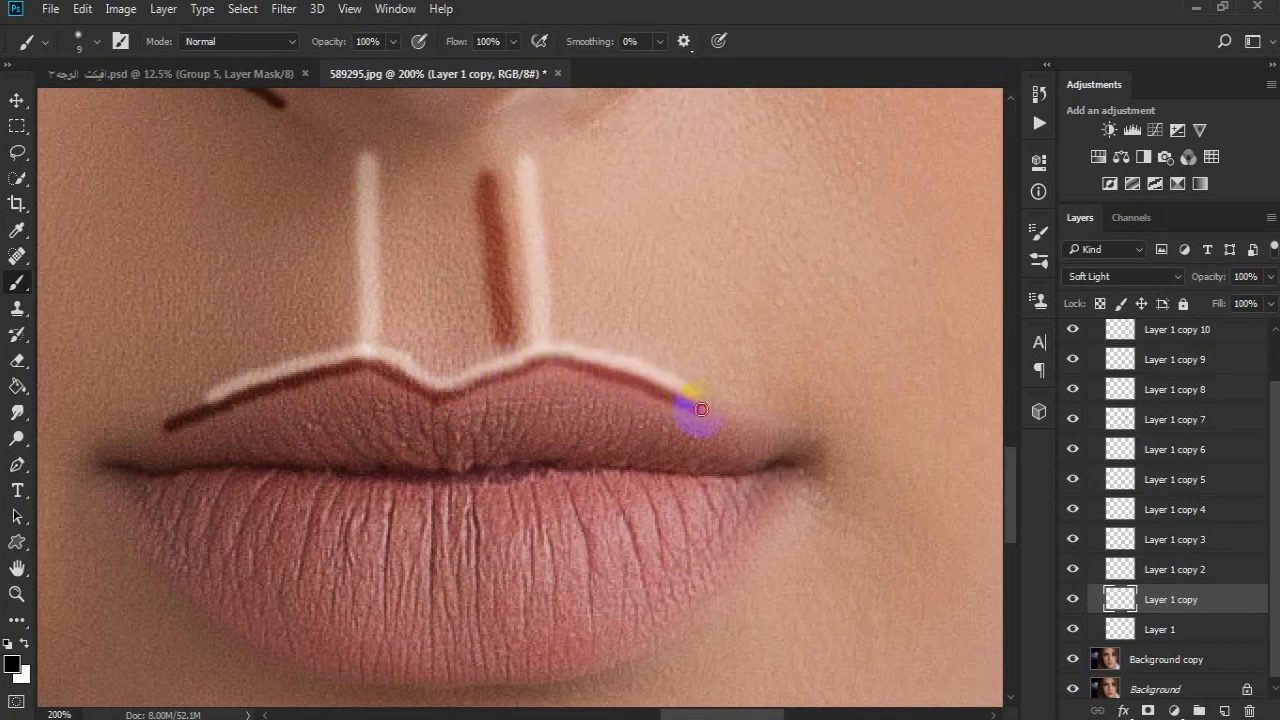
Duplicate the blank Layer 1 at the bottom of the group five times for more shading strokes
{"action": "scroll", "coordinate": [443, 334], "scroll_direction": "down", "scroll_amount": 4}
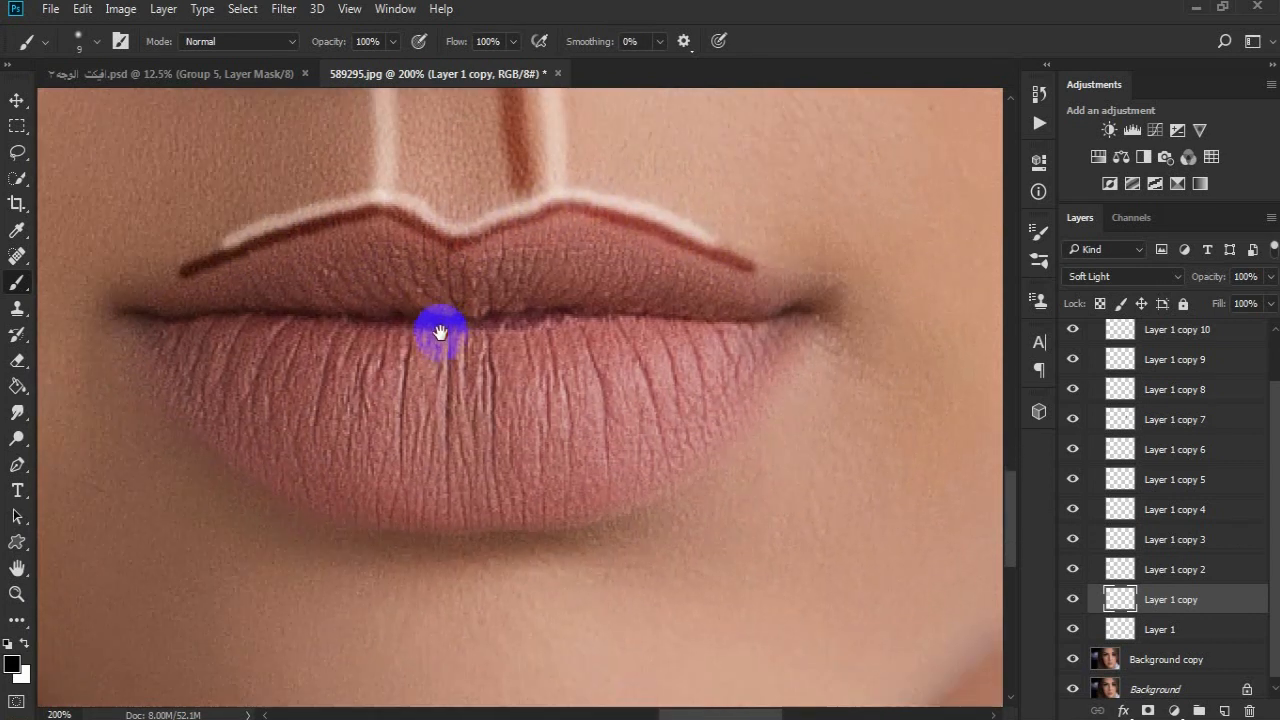
{"action": "left_click", "coordinate": [1225, 630]}
{"action": "key", "text": "ctrl+j"}
{"action": "key", "text": "ctrl+j"}
{"action": "left_click_drag", "start_coordinate": [1234, 634], "coordinate": [1230, 707]}
{"action": "scroll", "coordinate": [1260, 623], "scroll_direction": "down", "scroll_amount": 3}
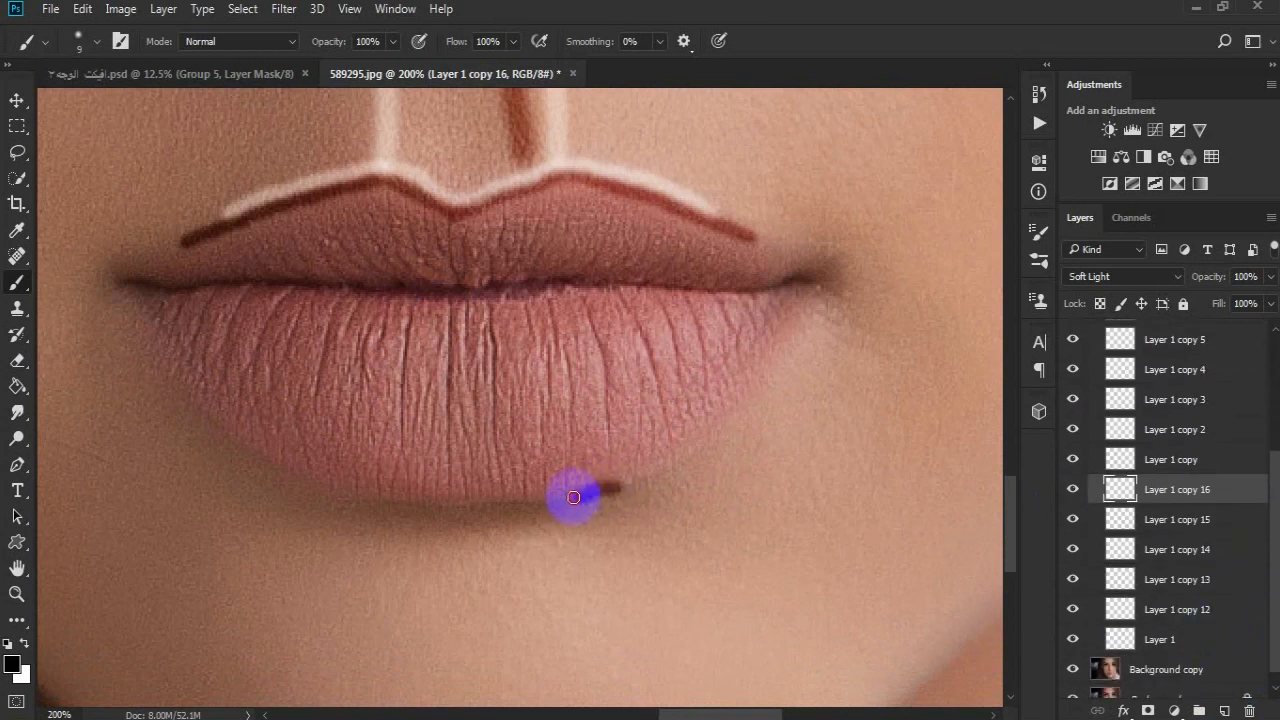
On Layer 1 copy 16, trace the lower lip's edge in black and extend the upper-lip line toward the corners, tapering the brush from 9 to 1 px
{"action": "mouse_move", "coordinate": [484, 506]}
{"action": "left_mouse_down"}
{"action": "mouse_move", "coordinate": [366, 497]}
{"action": "mouse_move", "coordinate": [229, 438]}
{"action": "left_mouse_up"}
{"action": "key", "text": "["}
{"action": "key", "text": "["}
{"action": "key", "text": "["}
{"action": "left_click_drag", "start_coordinate": [620, 488], "coordinate": [617, 487]}
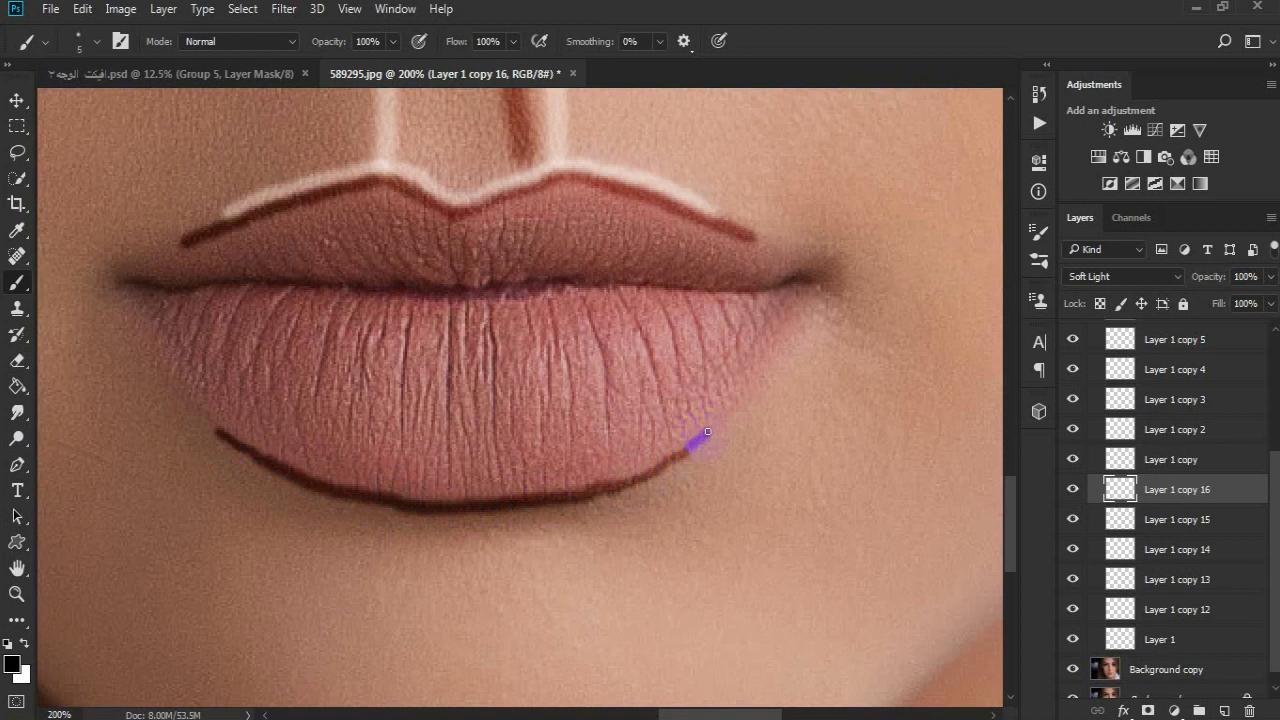
{"action": "left_click_drag", "start_coordinate": [226, 440], "coordinate": [191, 407]}
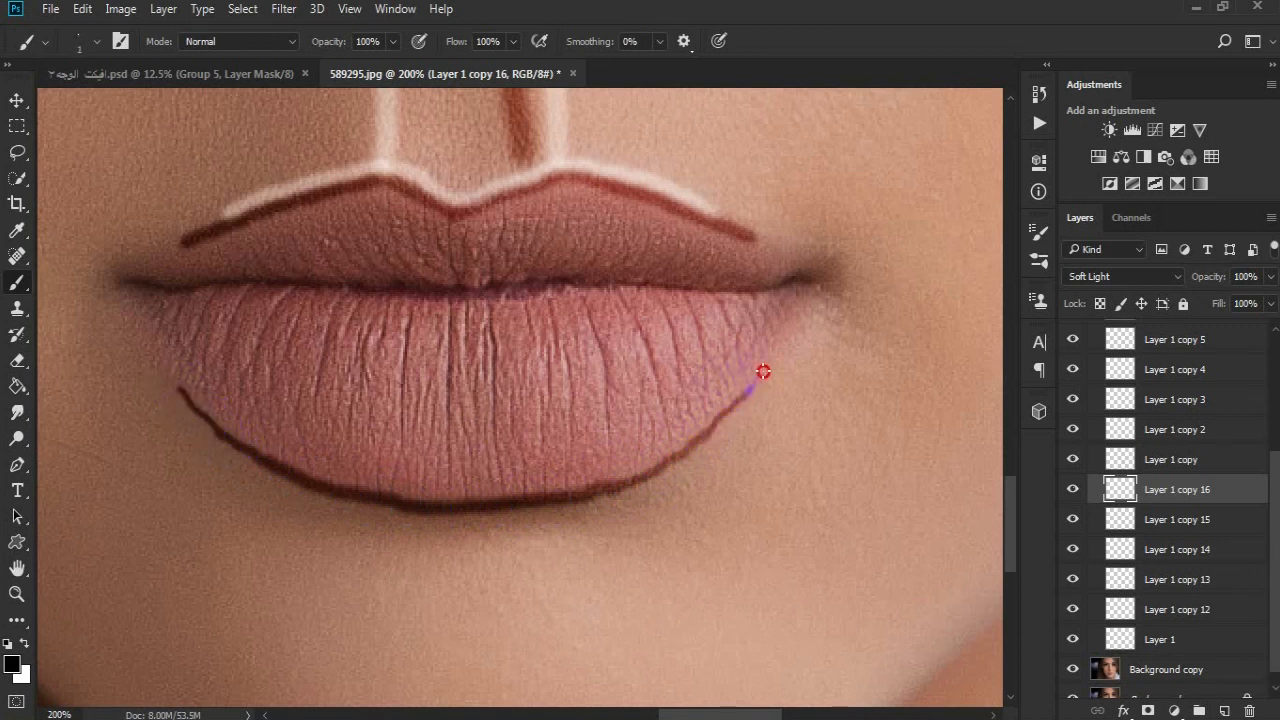
{"action": "left_click_drag", "start_coordinate": [136, 353], "coordinate": [120, 346]}
{"action": "left_click_drag", "start_coordinate": [180, 240], "coordinate": [131, 266]}
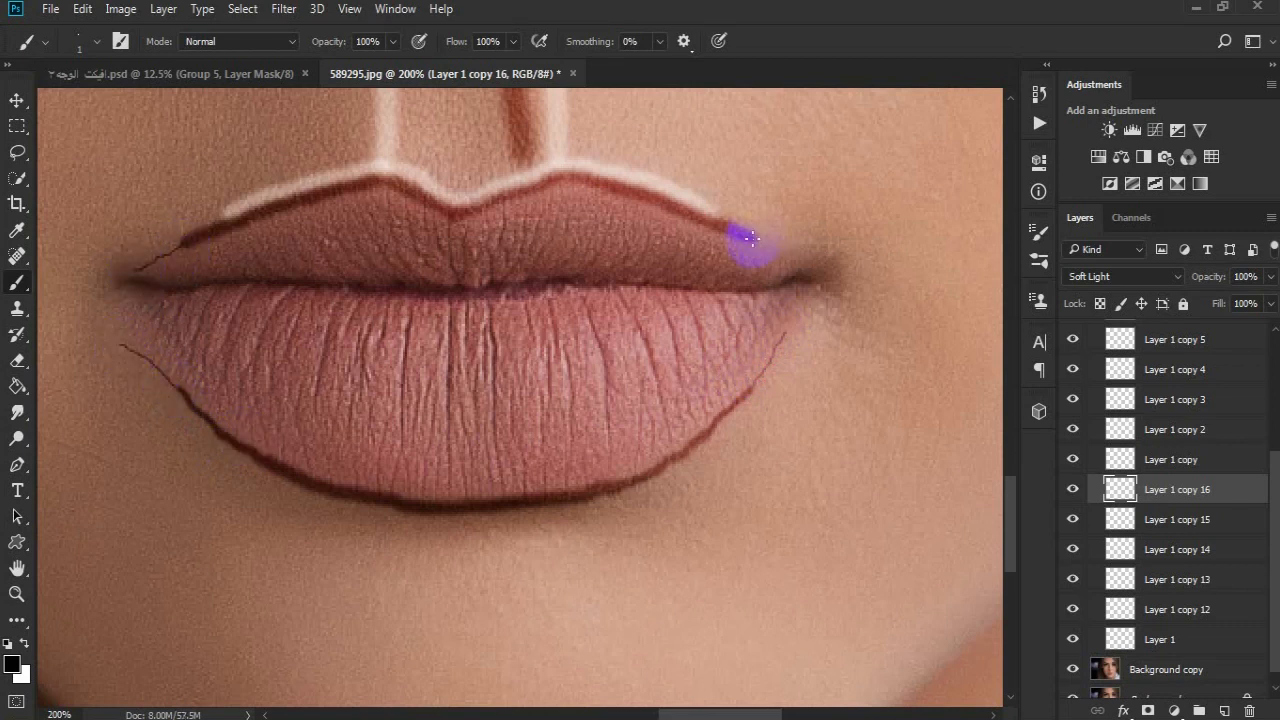
On Layer 1 copy 15, paint a soft white highlight across the centre of the forehead and between the brows, starting with a 143 px brush
{"action": "left_click", "coordinate": [14, 595]}
{"action": "left_click_drag", "start_coordinate": [262, 546], "coordinate": [204, 550]}
{"action": "left_click_drag", "start_coordinate": [373, 520], "coordinate": [327, 522]}
{"action": "left_click_drag", "start_coordinate": [435, 399], "coordinate": [543, 517]}
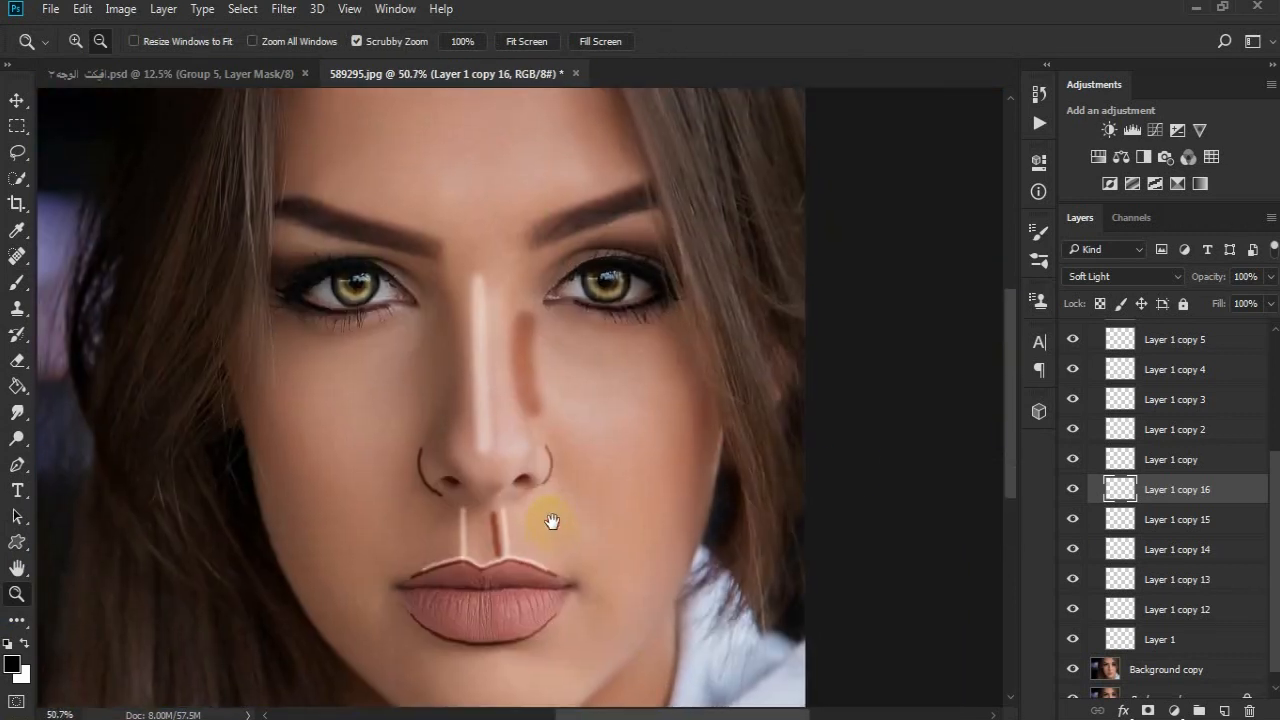
{"action": "left_click", "coordinate": [1194, 519]}
{"action": "left_click_drag", "start_coordinate": [497, 268], "coordinate": [508, 391]}
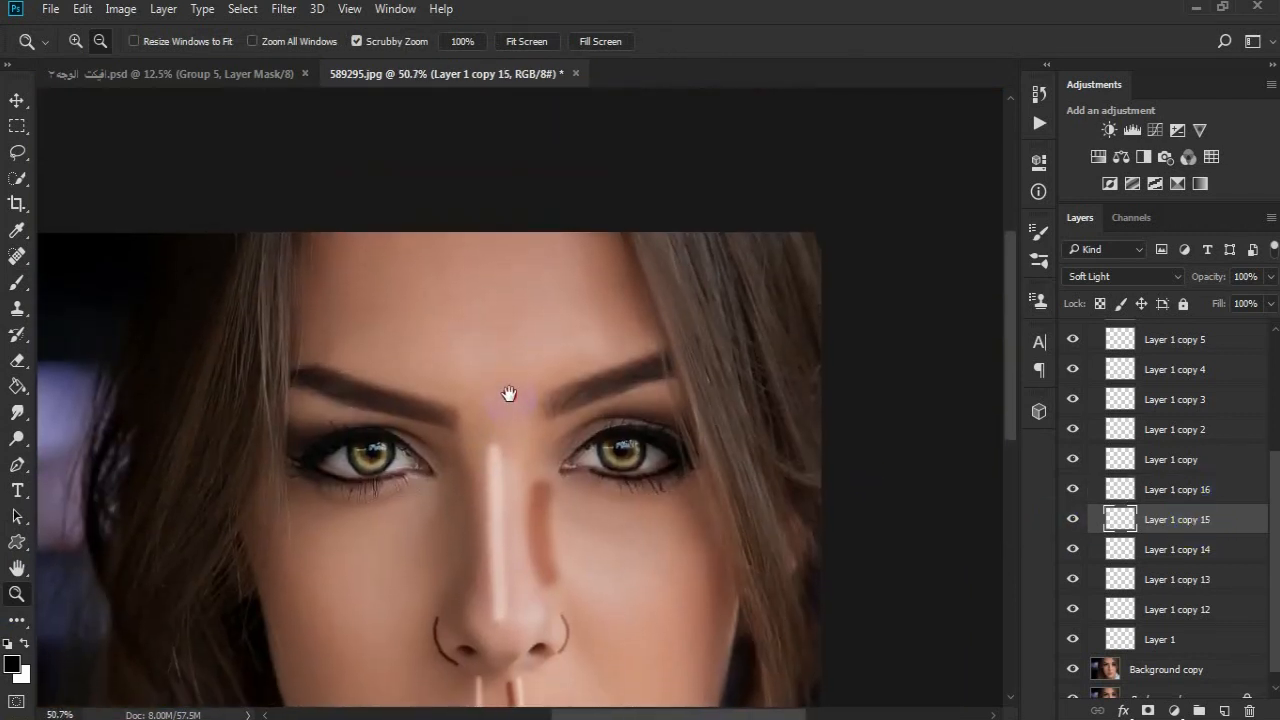
{"action": "left_click", "coordinate": [24, 643]}
{"action": "right_click", "coordinate": [368, 353]}
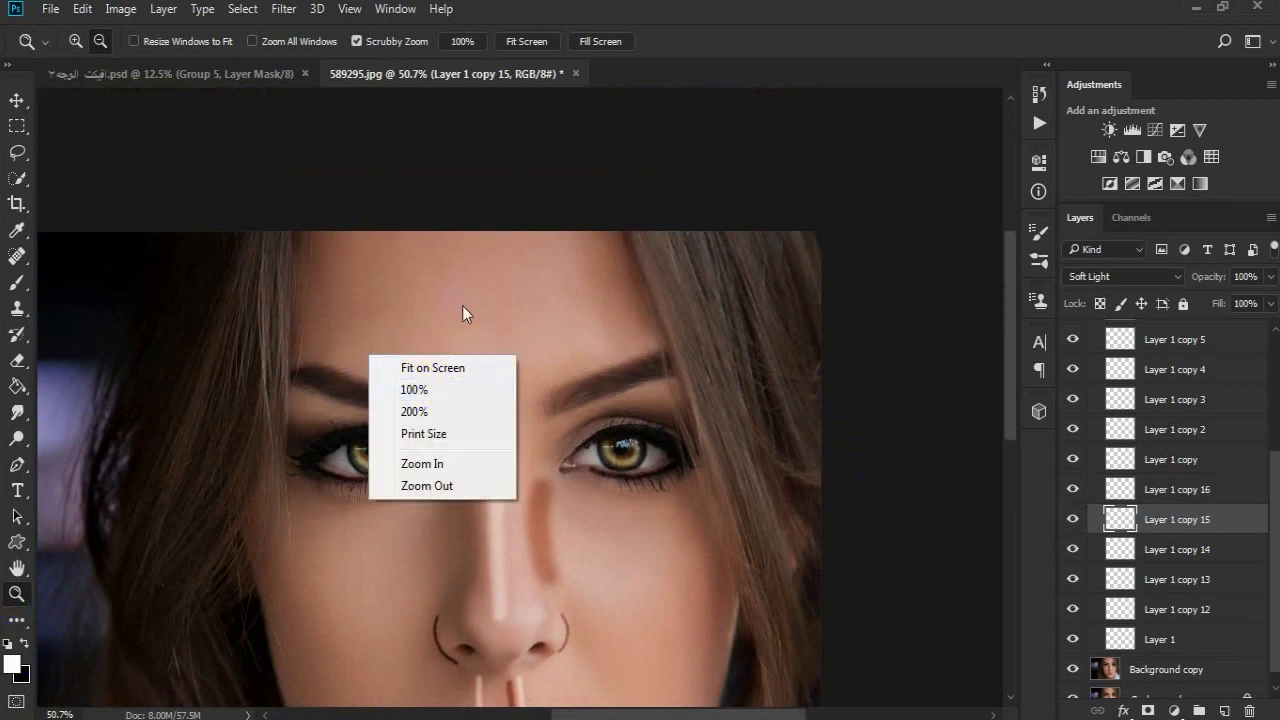
{"action": "left_click", "coordinate": [17, 281]}
{"action": "right_click", "coordinate": [465, 338]}
{"action": "mouse_move", "coordinate": [570, 396]}
{"action": "left_mouse_down"}
{"action": "mouse_move", "coordinate": [551, 320]}
{"action": "mouse_move", "coordinate": [630, 392]}
{"action": "left_mouse_up"}
{"action": "left_click", "coordinate": [730, 80]}
{"action": "mouse_move", "coordinate": [520, 283]}
{"action": "left_mouse_down"}
{"action": "mouse_move", "coordinate": [514, 314]}
{"action": "mouse_move", "coordinate": [429, 320]}
{"action": "mouse_move", "coordinate": [414, 286]}
{"action": "mouse_move", "coordinate": [548, 324]}
{"action": "left_mouse_up"}
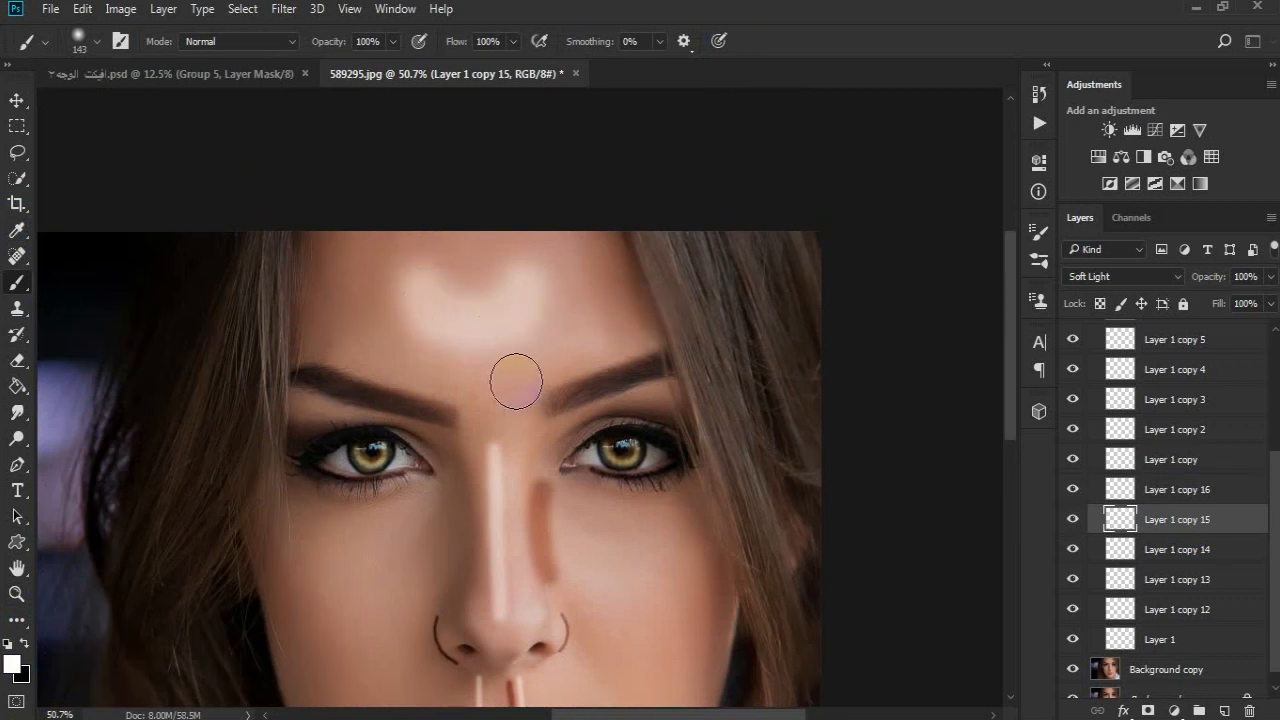
On Layer 1 copy 14, paint a short horizontal white highlight on the chin with a 70 px brush
{"action": "left_click_drag", "start_coordinate": [531, 563], "coordinate": [519, 259]}
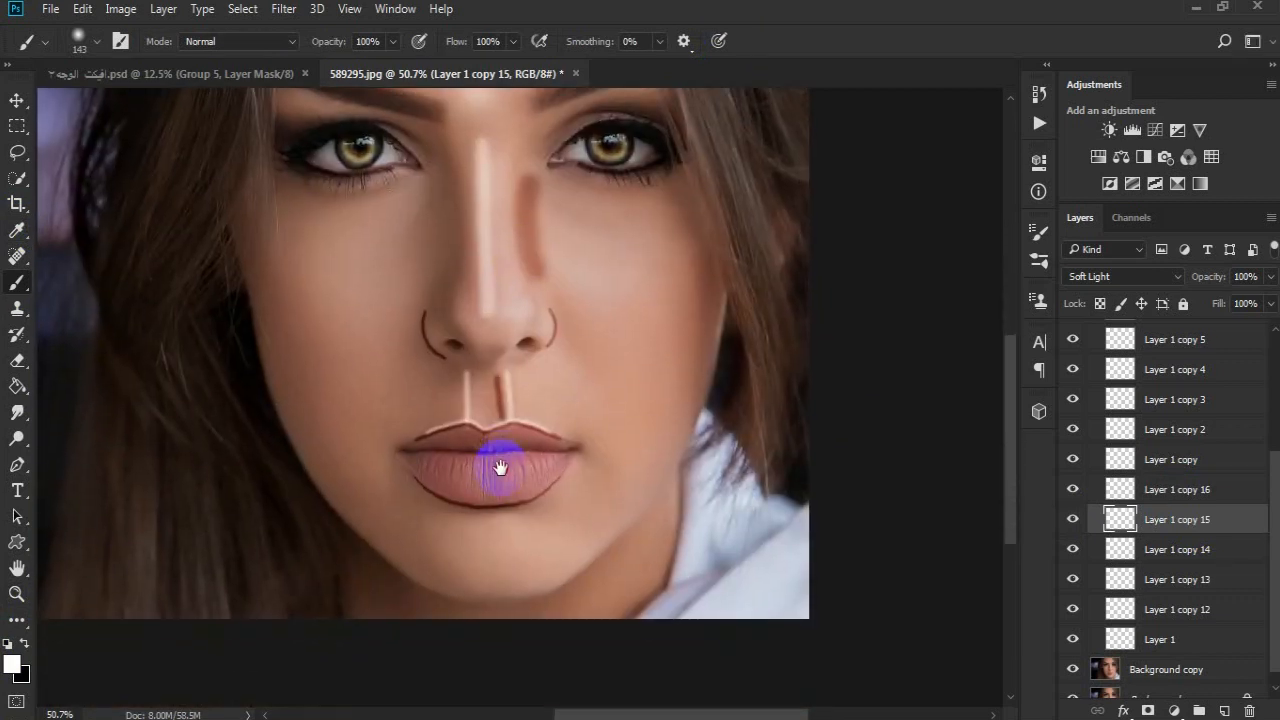
{"action": "left_click", "coordinate": [1178, 550]}
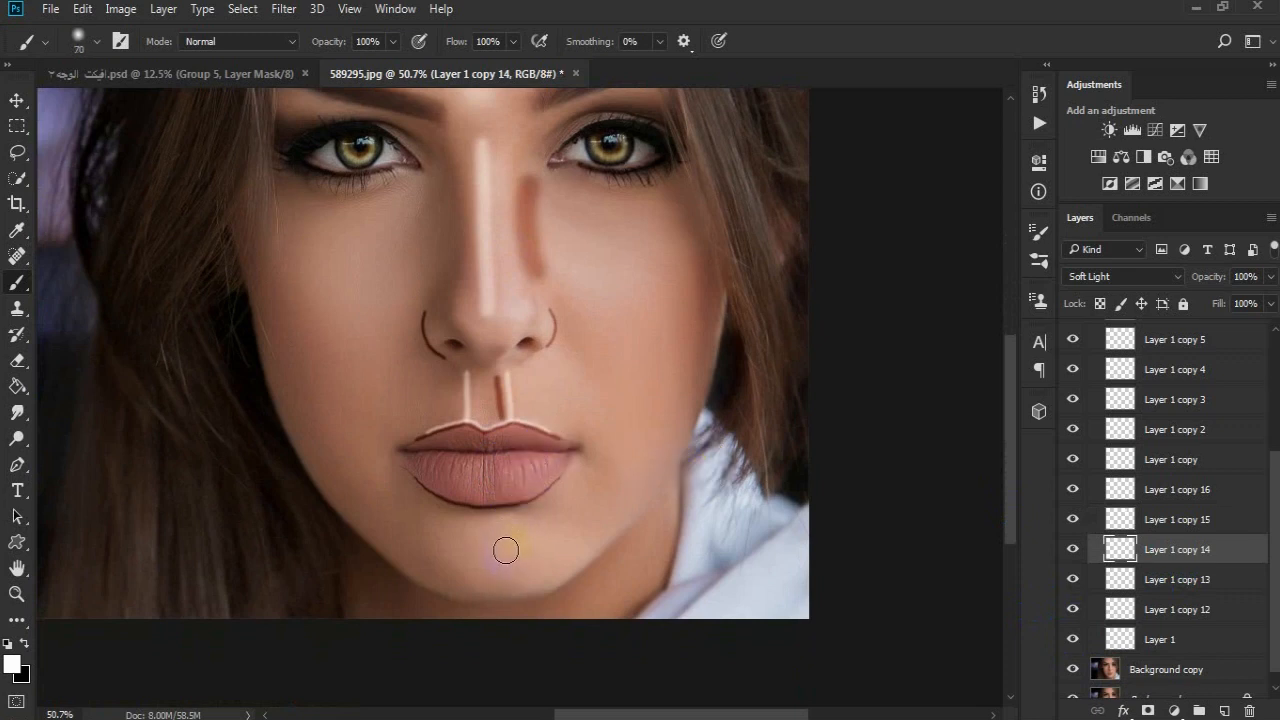
{"action": "left_click_drag", "start_coordinate": [502, 562], "coordinate": [457, 563]}
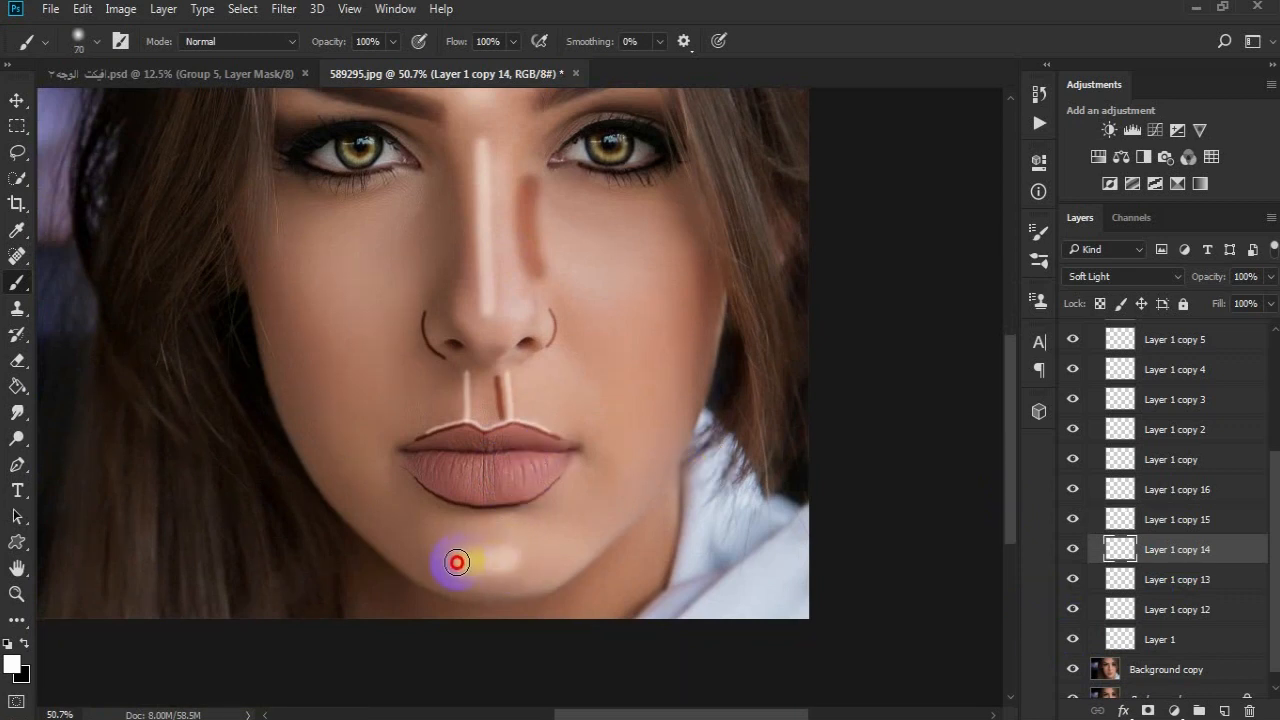
On Layer 1 copy 13, paint black contour shadows under both cheekbones along the face's outer edges, starting with a 165 px soft brush
{"action": "right_click", "coordinate": [491, 497]}
{"action": "left_click_drag", "start_coordinate": [586, 457], "coordinate": [666, 443]}
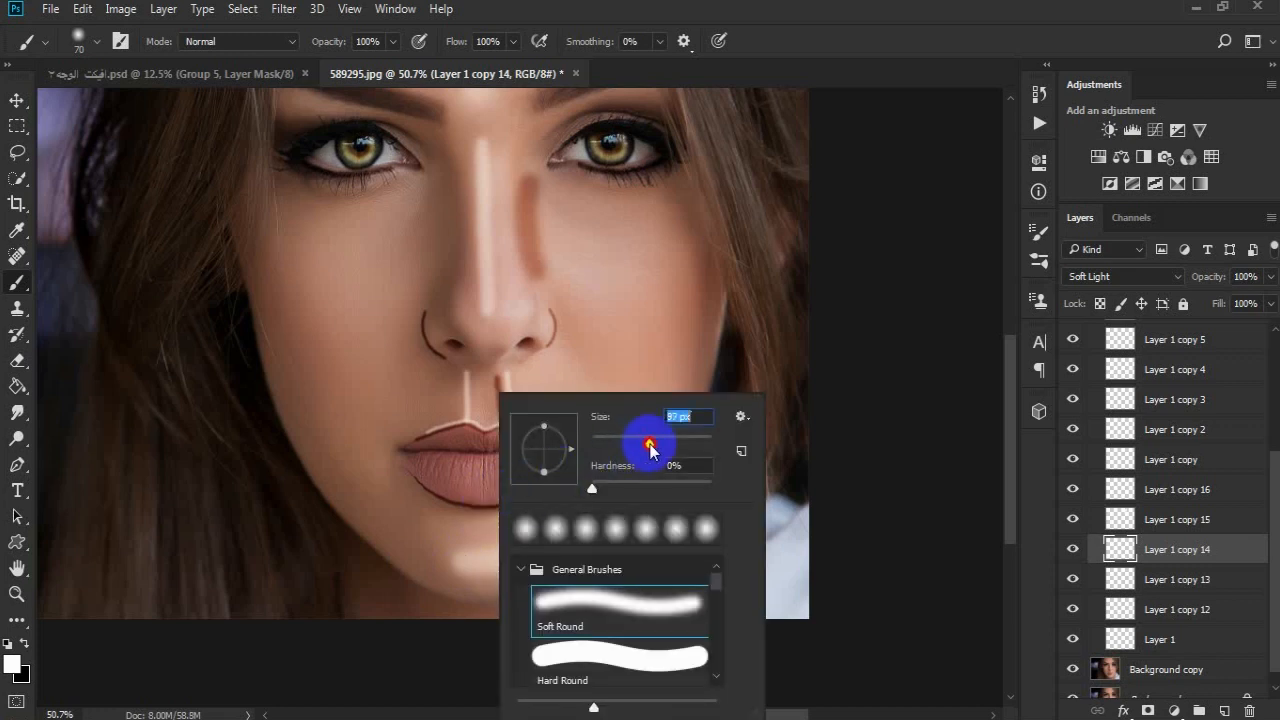
{"action": "key", "text": "Return"}
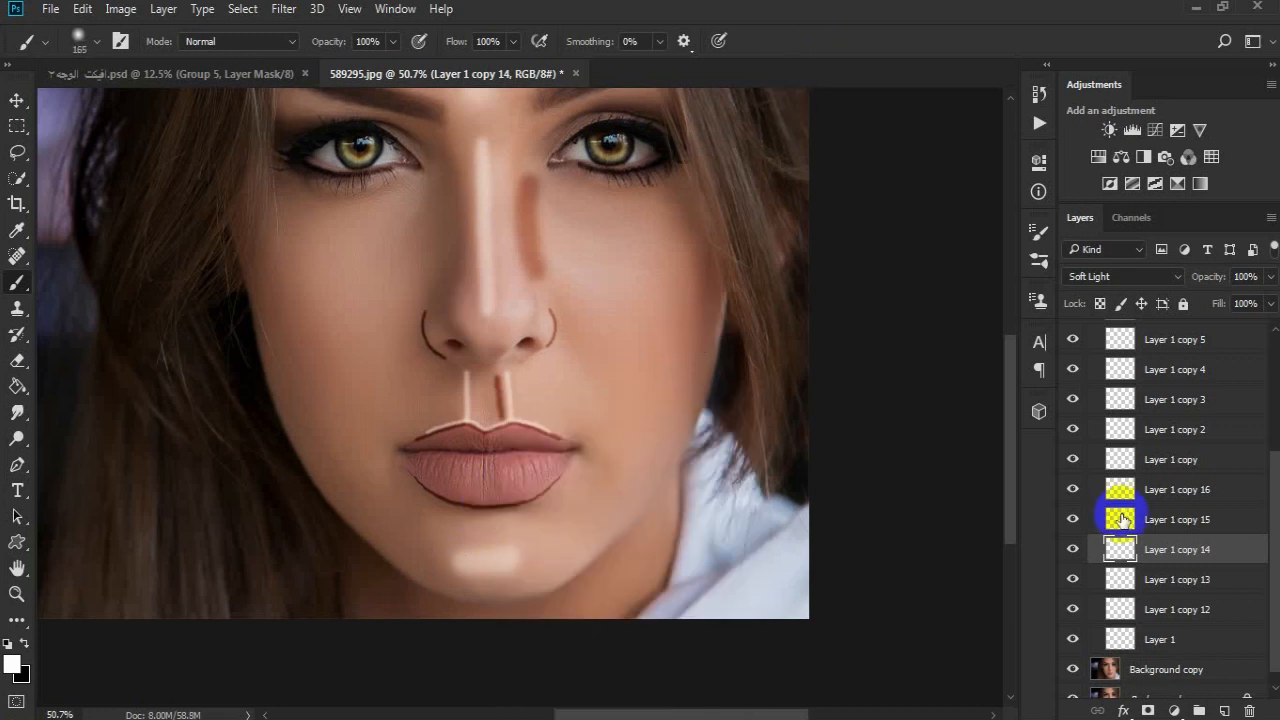
{"action": "left_click", "coordinate": [1230, 580]}
{"action": "left_click", "coordinate": [24, 643]}
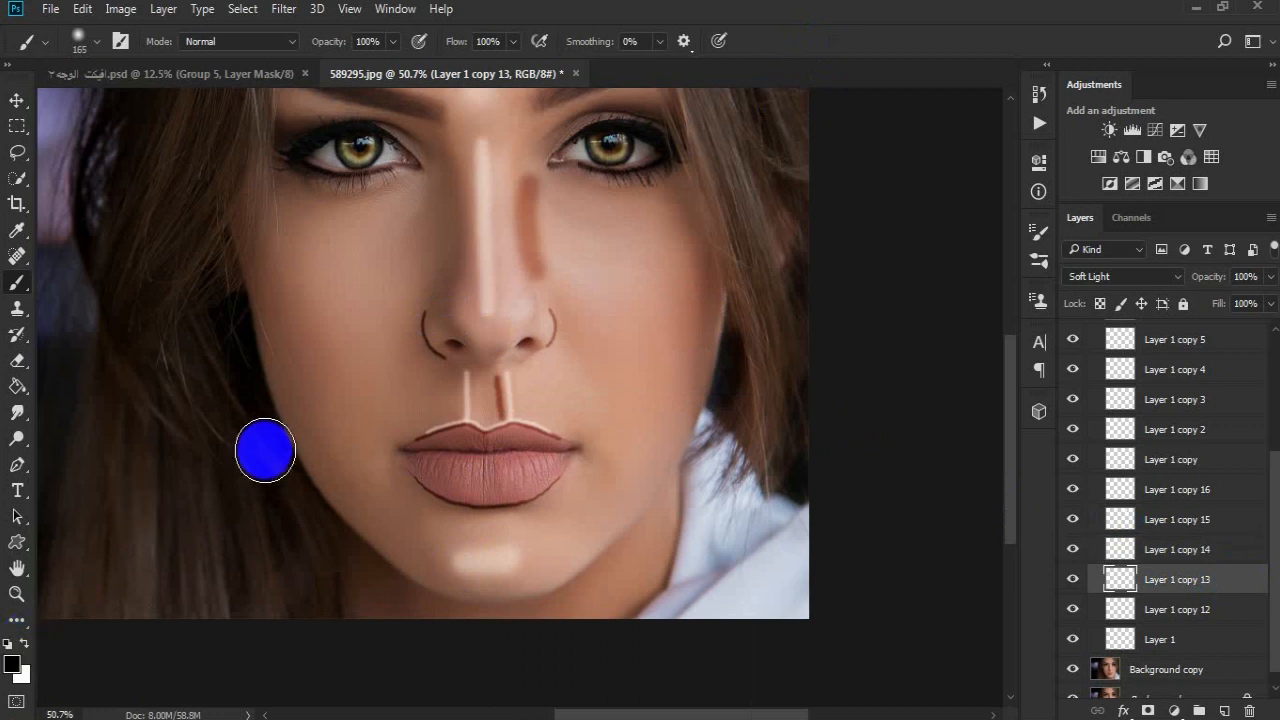
{"action": "mouse_move", "coordinate": [220, 189]}
{"action": "left_mouse_down"}
{"action": "mouse_move", "coordinate": [288, 467]}
{"action": "mouse_move", "coordinate": [246, 262]}
{"action": "left_mouse_up"}
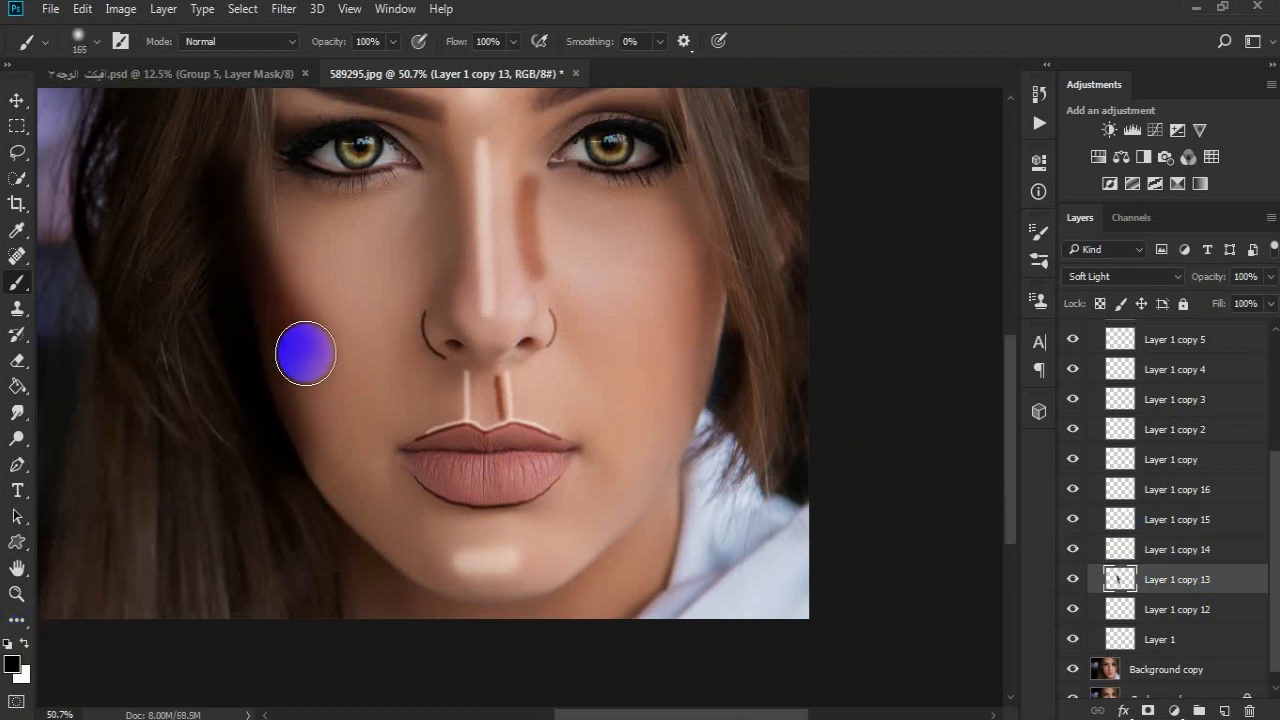
{"action": "left_click_drag", "start_coordinate": [297, 346], "coordinate": [336, 379]}
{"action": "mouse_move", "coordinate": [725, 172]}
{"action": "left_mouse_down"}
{"action": "mouse_move", "coordinate": [726, 287]}
{"action": "mouse_move", "coordinate": [701, 423]}
{"action": "mouse_move", "coordinate": [709, 276]}
{"action": "mouse_move", "coordinate": [668, 354]}
{"action": "left_mouse_up"}
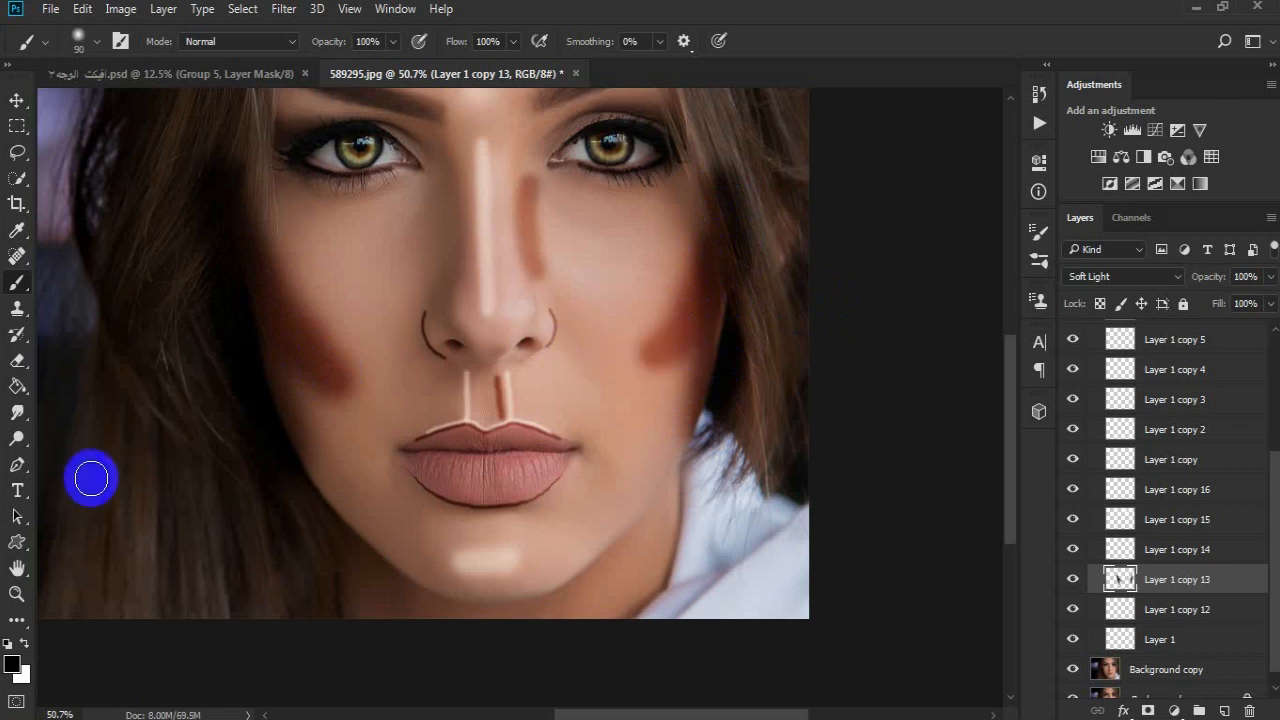
Check the cheek shading by hiding and reshowing Layer 1 copy 13, and add a layer mask to that layer
{"action": "left_click", "coordinate": [17, 593]}
{"action": "left_click_drag", "start_coordinate": [274, 434], "coordinate": [246, 437]}
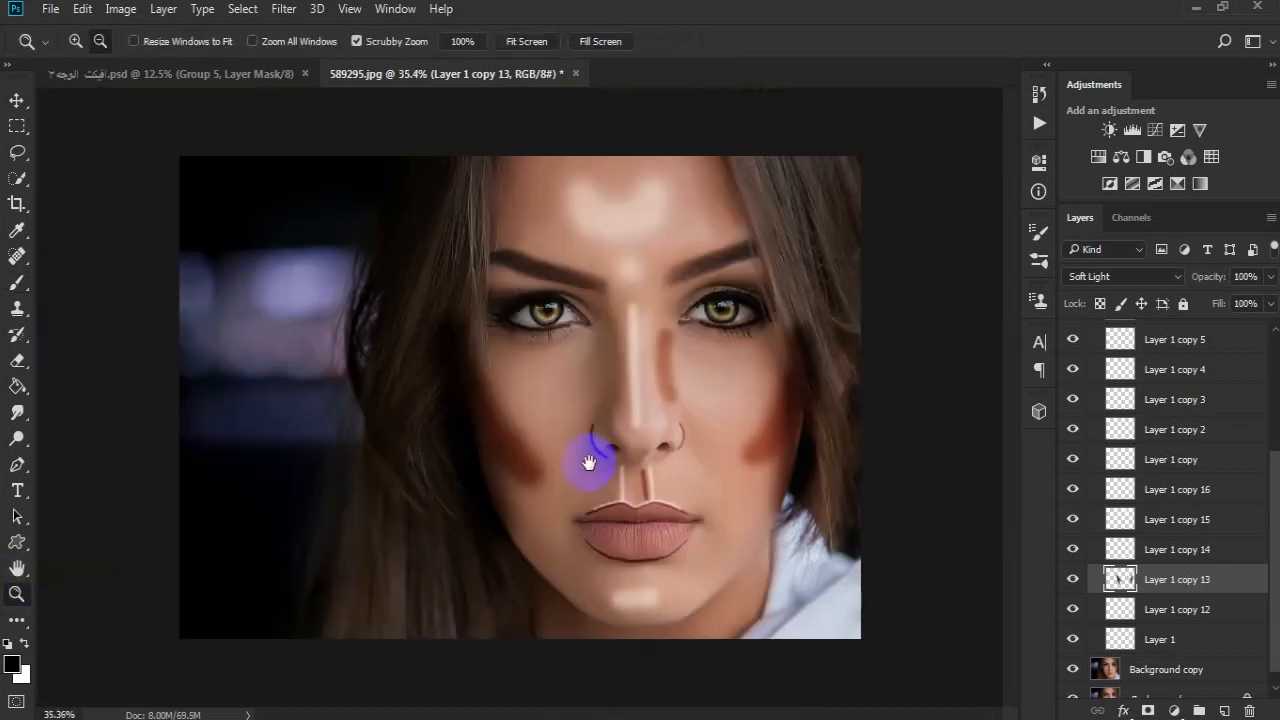
{"action": "left_click_drag", "start_coordinate": [1274, 500], "coordinate": [1276, 549]}
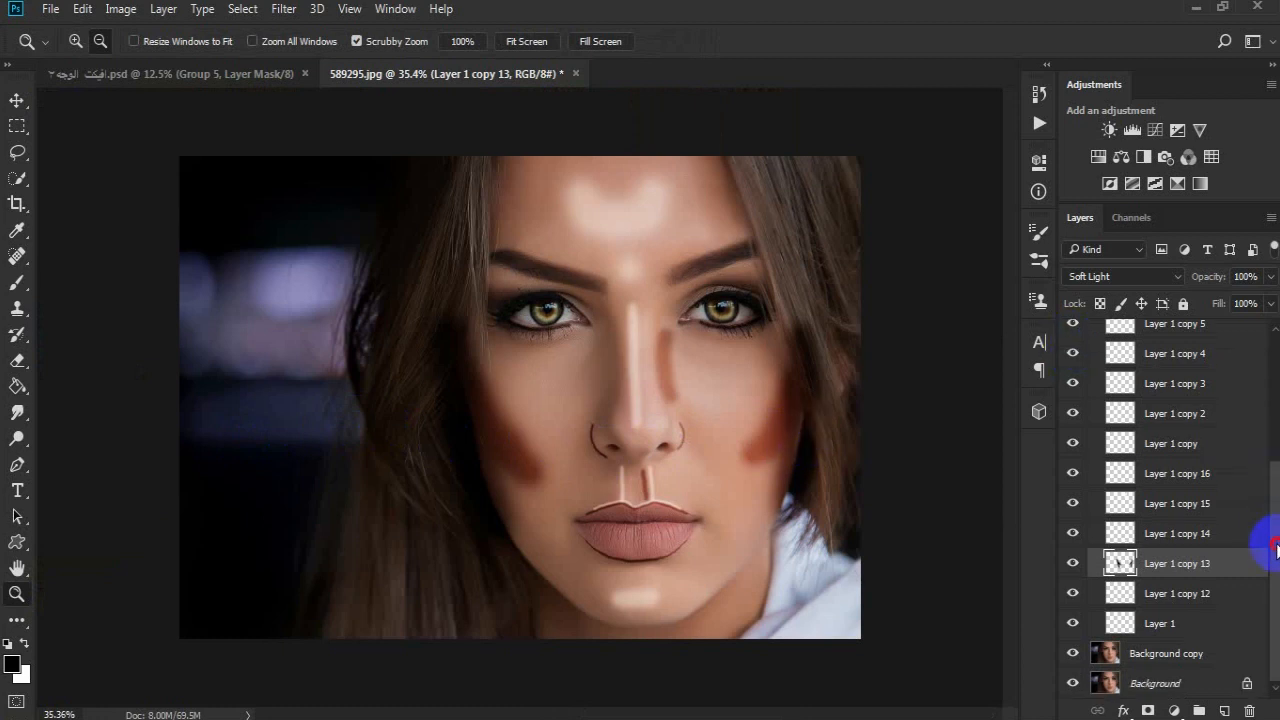
{"action": "left_click", "coordinate": [1072, 563]}
{"action": "left_click", "coordinate": [1072, 563]}
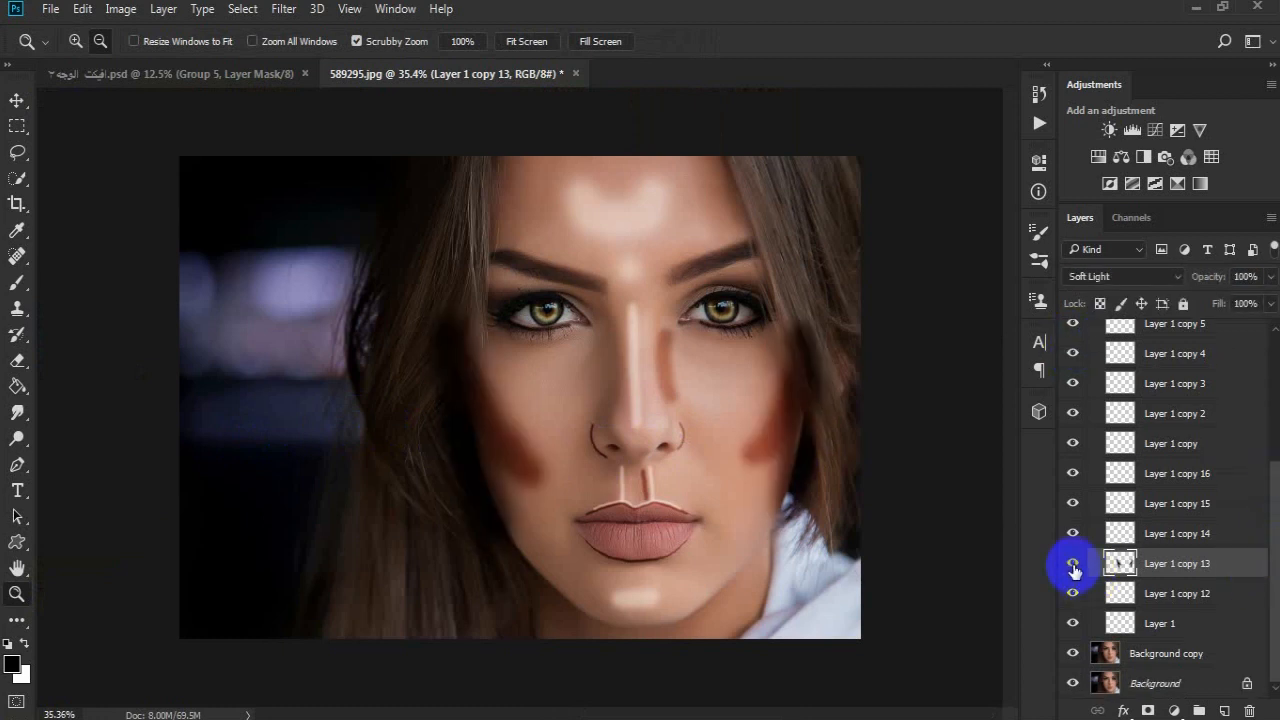
{"action": "left_click", "coordinate": [1148, 711]}
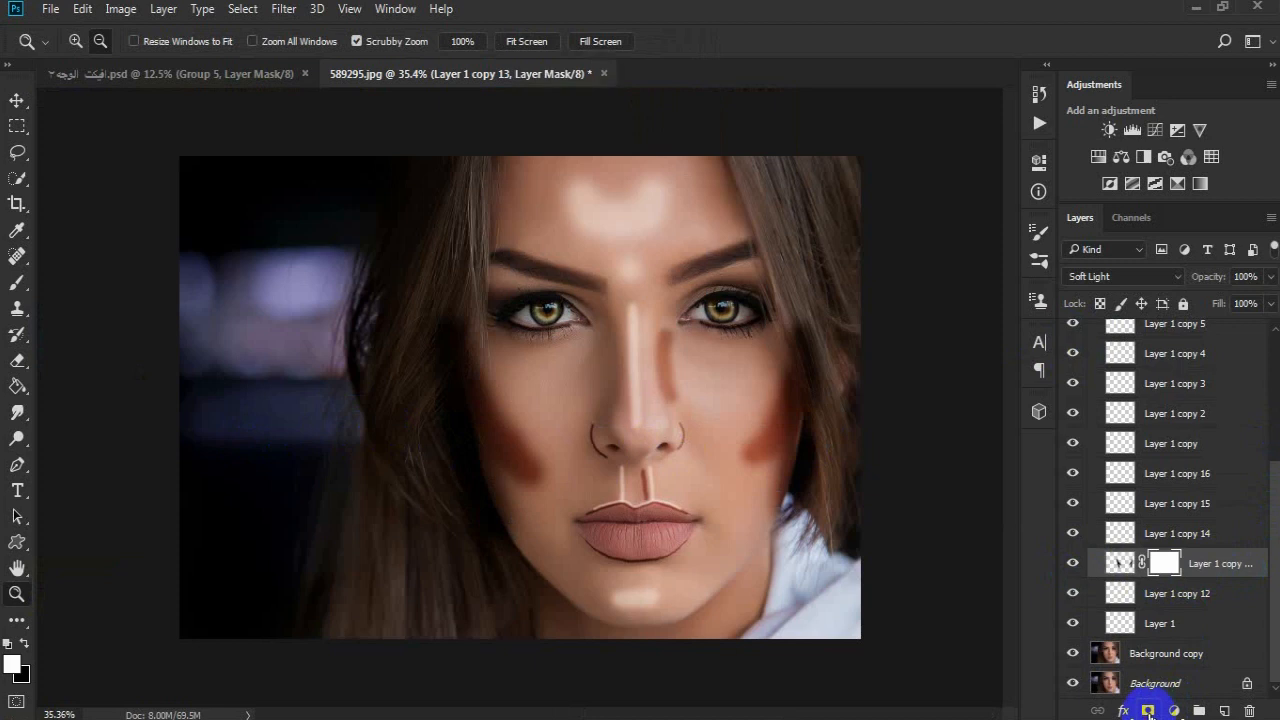
{"action": "left_click", "coordinate": [1122, 564]}
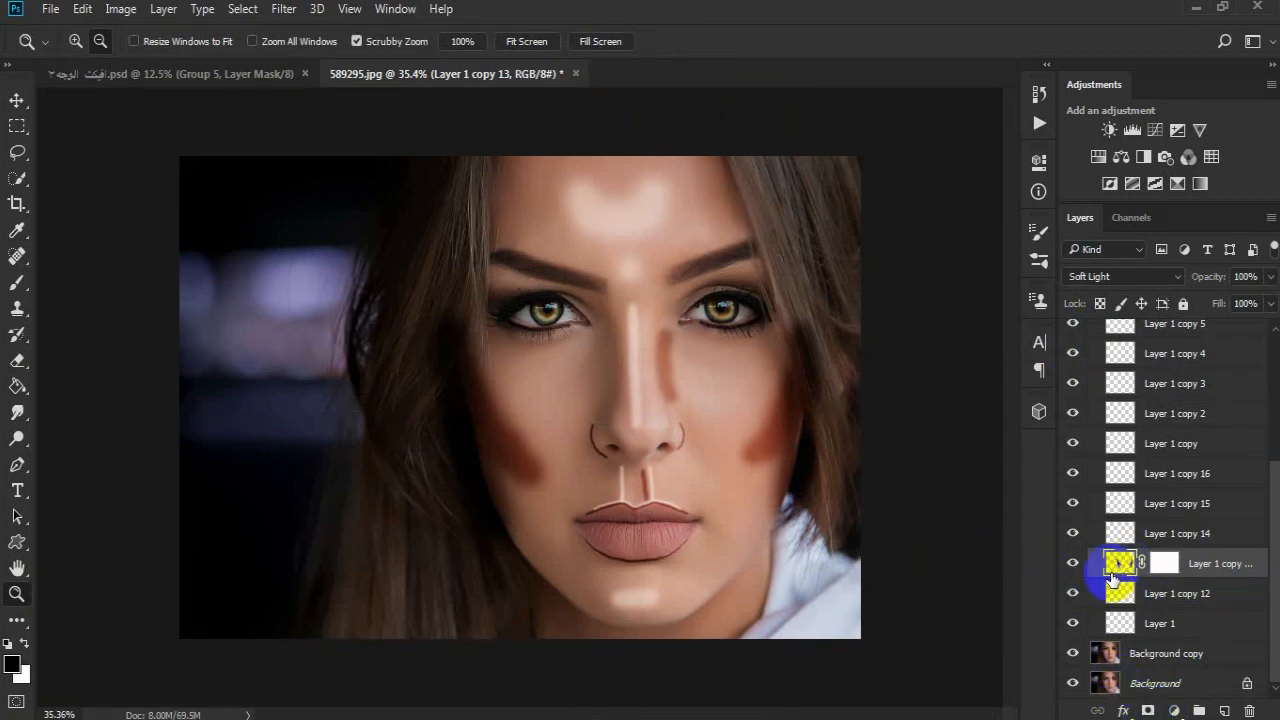
Compare the whole portrait with and without the contouring by switching Group 1's visibility off and on
{"action": "left_click_drag", "start_coordinate": [1266, 571], "coordinate": [1266, 366]}
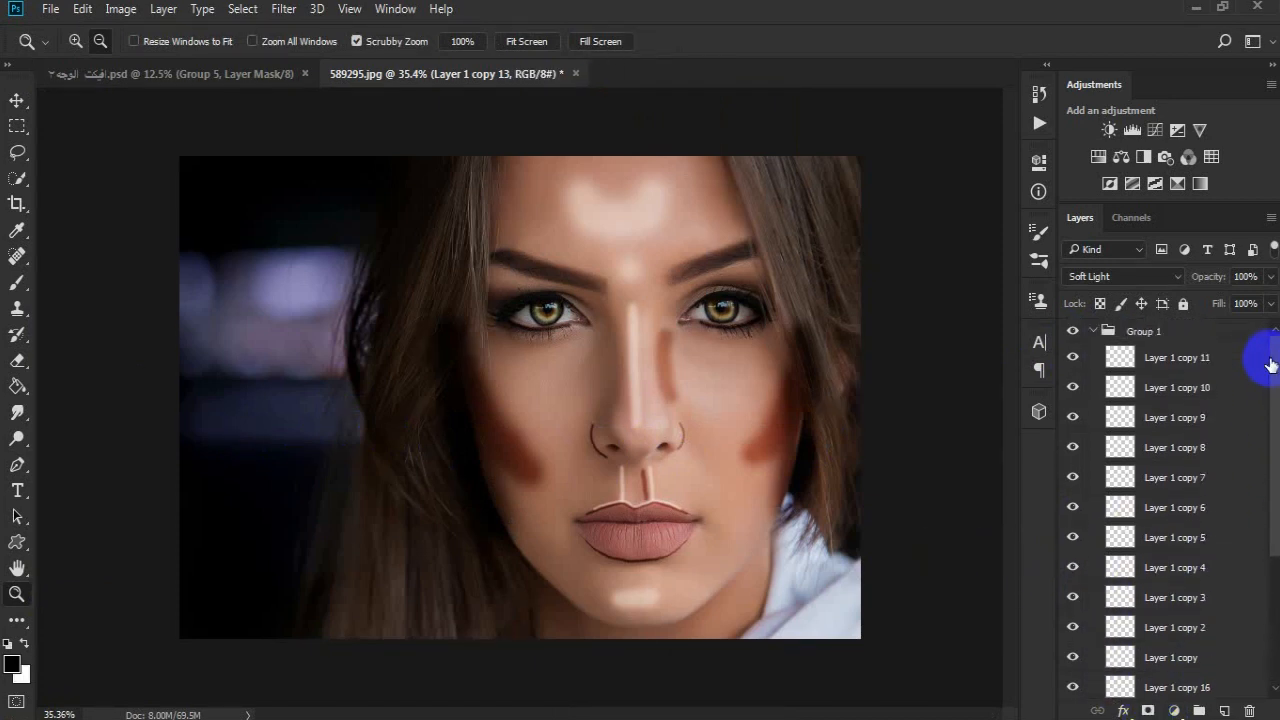
{"action": "left_click", "coordinate": [668, 462], "text": "alt"}
{"action": "left_click", "coordinate": [1072, 331]}
{"action": "left_click", "coordinate": [1072, 331]}
{"action": "left_click", "coordinate": [1072, 331]}
{"action": "left_click", "coordinate": [1072, 331]}
Select Layer 1 copy 11 and hide the painted layers beneath it, from Layer 1 copy 10 down to Layer 1 copy 13
{"action": "left_click", "coordinate": [1225, 358]}
{"action": "left_click_drag", "start_coordinate": [1072, 386], "coordinate": [1071, 677]}
{"action": "left_click_drag", "start_coordinate": [1261, 432], "coordinate": [1252, 626]}
{"action": "left_click", "coordinate": [1073, 503]}
{"action": "left_click_drag", "start_coordinate": [1073, 503], "coordinate": [1074, 563]}
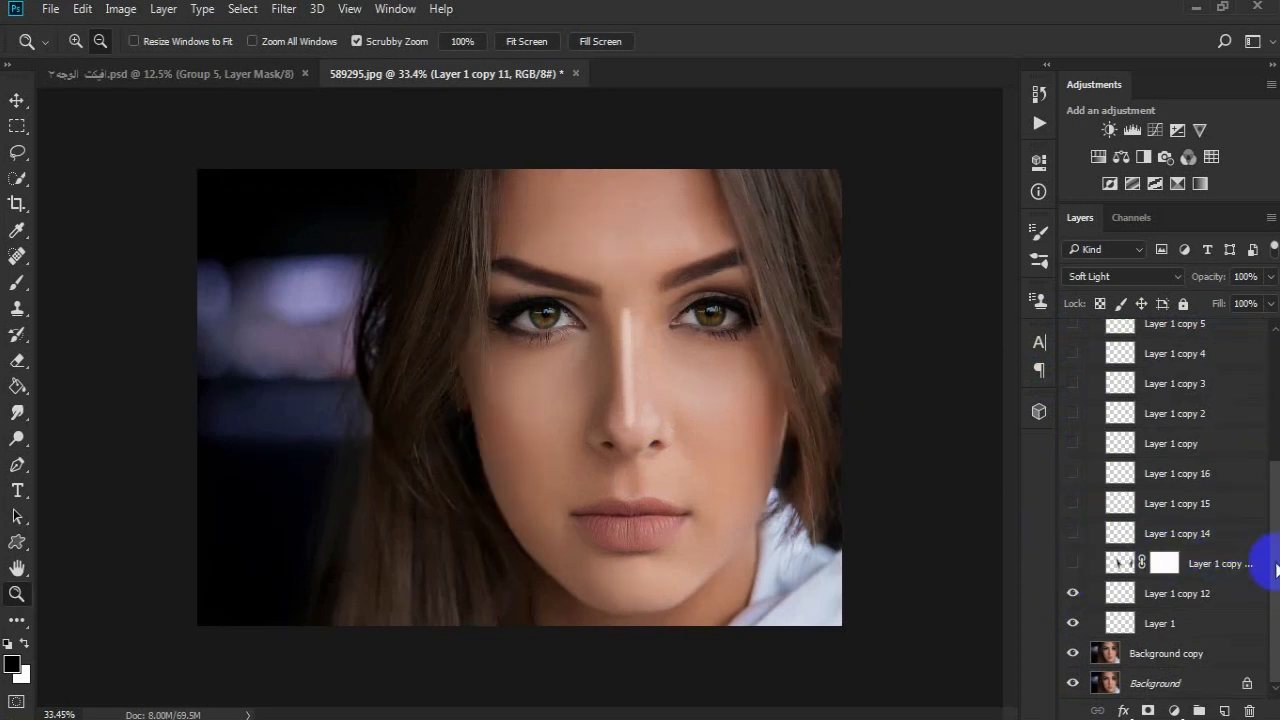
Soften the nose-bridge highlight on Layer 1 copy 11 with a Gaussian Blur of about 16.6 px radius
{"action": "left_click_drag", "start_coordinate": [1273, 563], "coordinate": [1276, 400]}
{"action": "left_click_drag", "start_coordinate": [607, 367], "coordinate": [616, 431]}
{"action": "left_click", "coordinate": [284, 9]}
{"action": "mouse_move", "coordinate": [434, 223]}
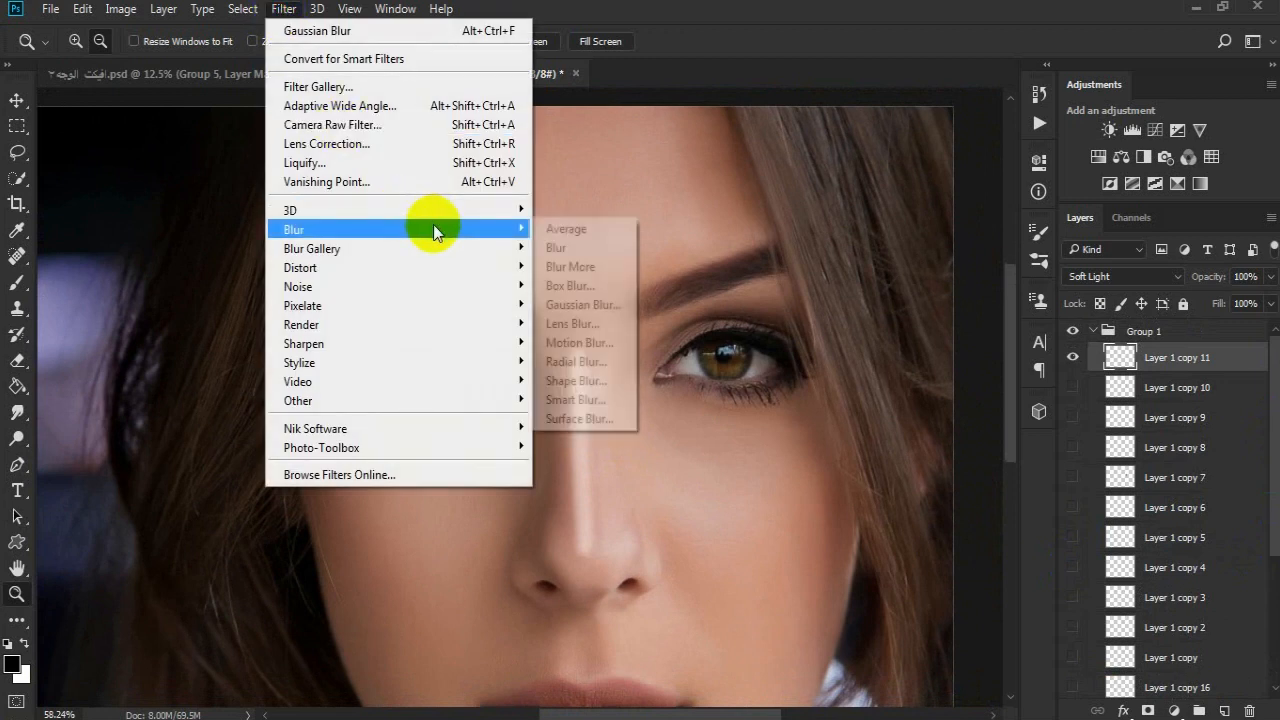
{"action": "left_click", "coordinate": [602, 304]}
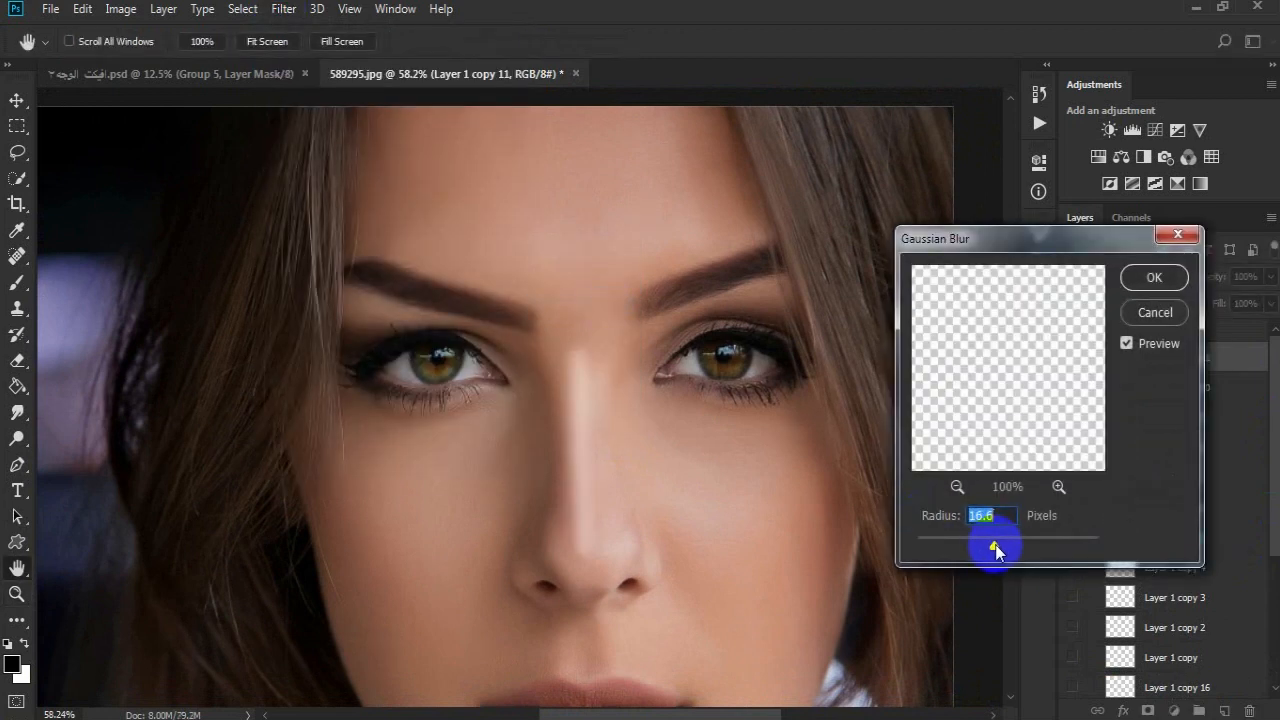
{"action": "left_click", "coordinate": [1154, 277]}
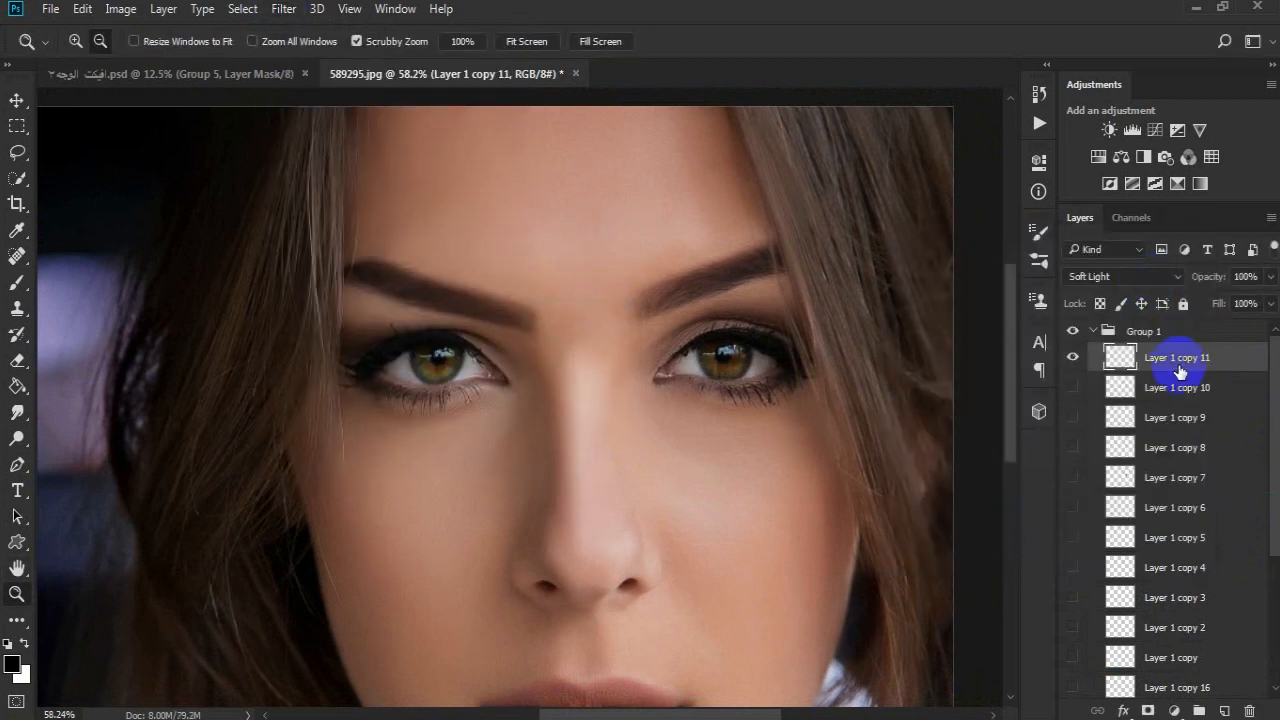
Show Layer 1 copy 10 and soften its dark strokes with a Gaussian Blur of about 6 px radius
{"action": "left_click", "coordinate": [1079, 388]}
{"action": "left_click", "coordinate": [1079, 388]}
{"action": "left_click", "coordinate": [284, 9]}
{"action": "mouse_move", "coordinate": [434, 223]}
{"action": "left_click", "coordinate": [571, 286]}
{"action": "left_click_drag", "start_coordinate": [980, 543], "coordinate": [963, 546]}
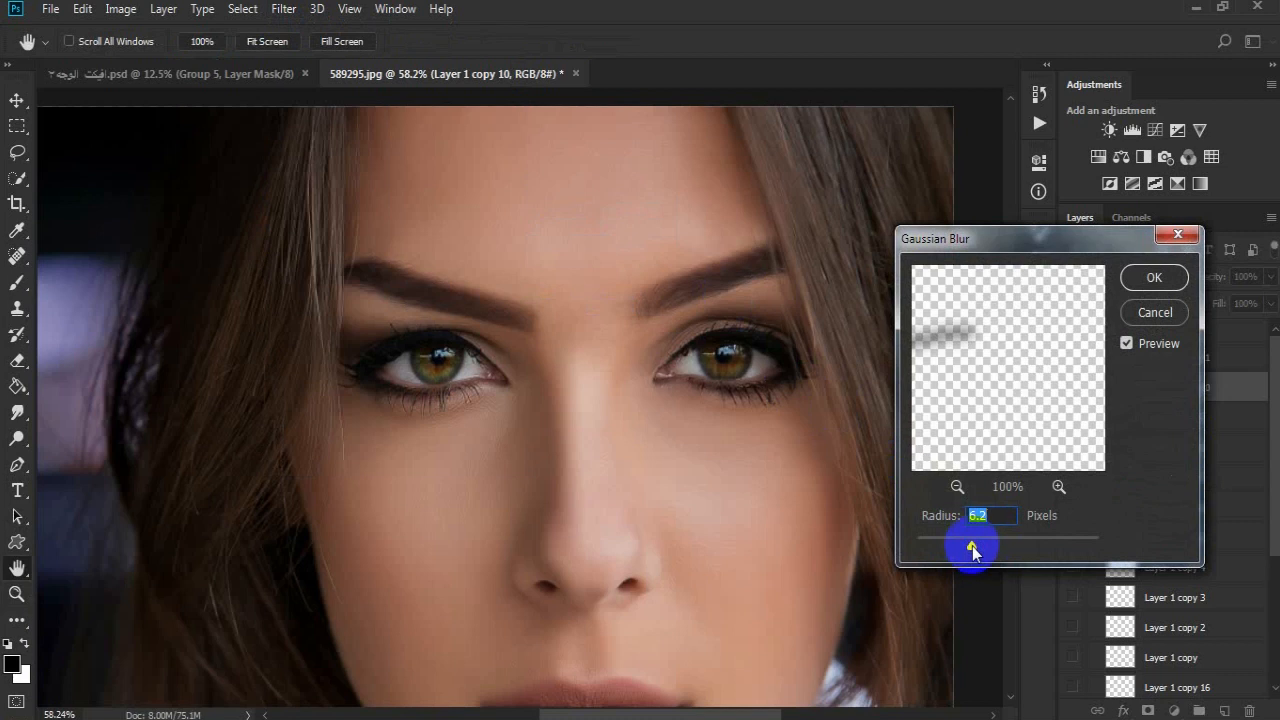
{"action": "left_click", "coordinate": [1154, 277]}
{"action": "key", "text": "z"}
Show Layer 1 copy 9 and soften its dark iris outlines with a Gaussian Blur of 5.6 px radius
{"action": "left_click", "coordinate": [1073, 417]}
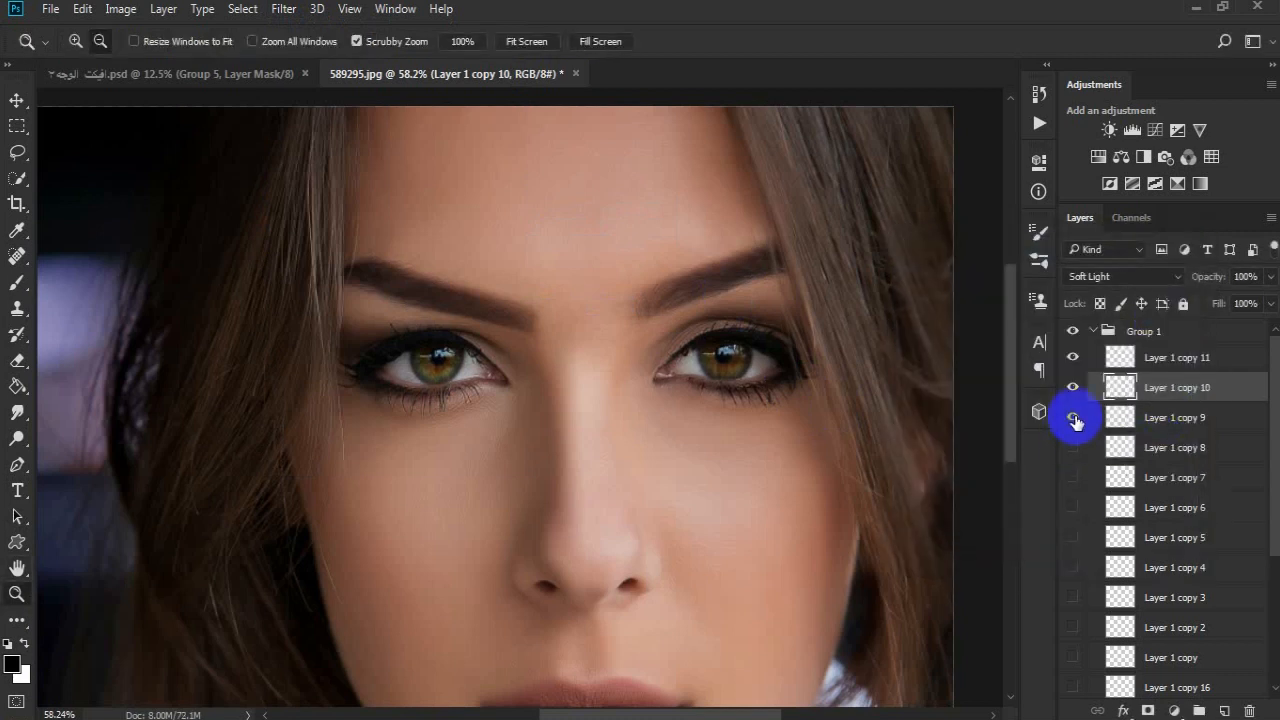
{"action": "left_click", "coordinate": [1190, 420]}
{"action": "left_click", "coordinate": [284, 9]}
{"action": "mouse_move", "coordinate": [449, 243]}
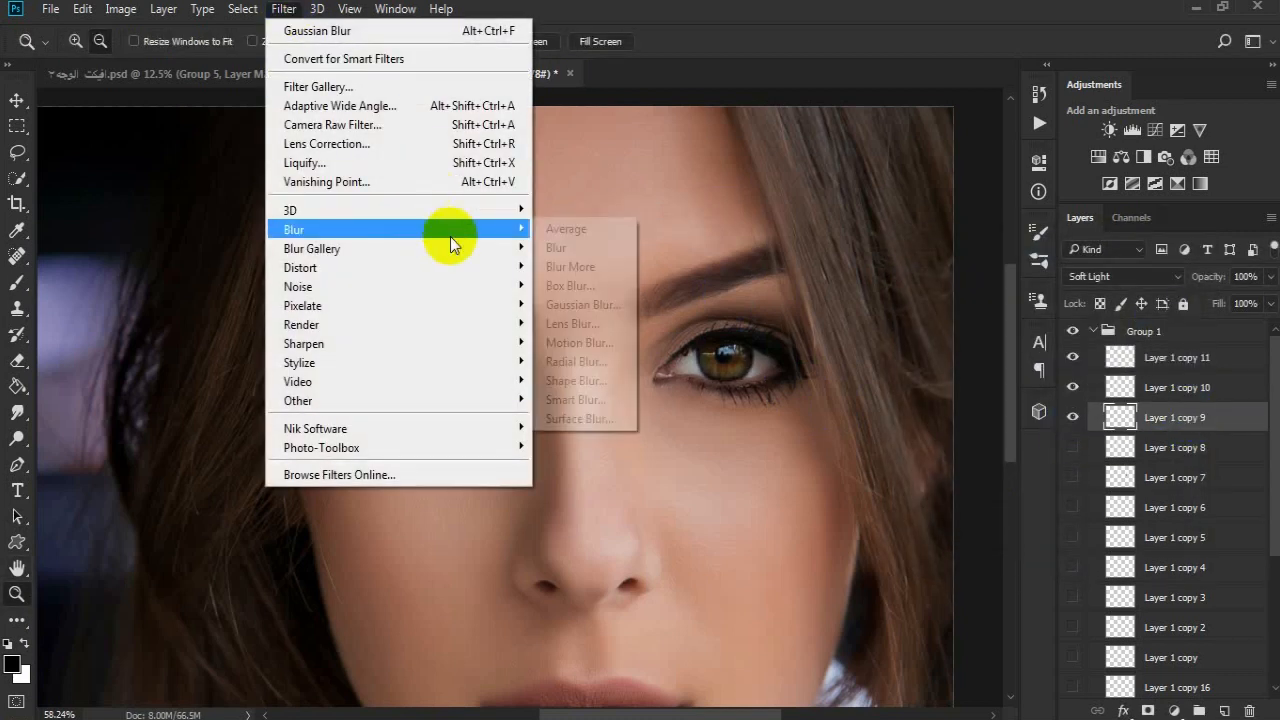
{"action": "left_click", "coordinate": [568, 307]}
{"action": "left_click_drag", "start_coordinate": [959, 546], "coordinate": [964, 548]}
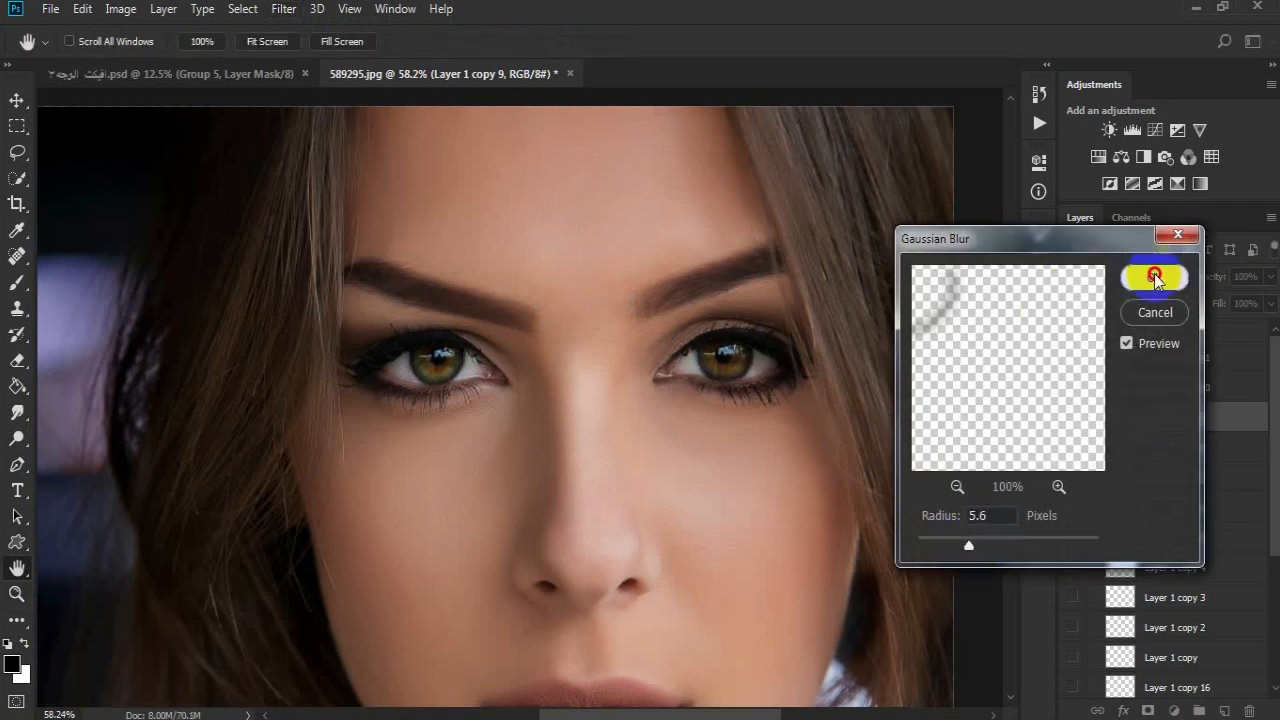
{"action": "left_click", "coordinate": [1150, 277]}
Show Layer 1 copy 8 and soften its iris highlights with a Gaussian Blur of slightly larger radius than on Layer 1 copy 9
{"action": "left_click", "coordinate": [1160, 447]}
{"action": "left_click", "coordinate": [1072, 448]}
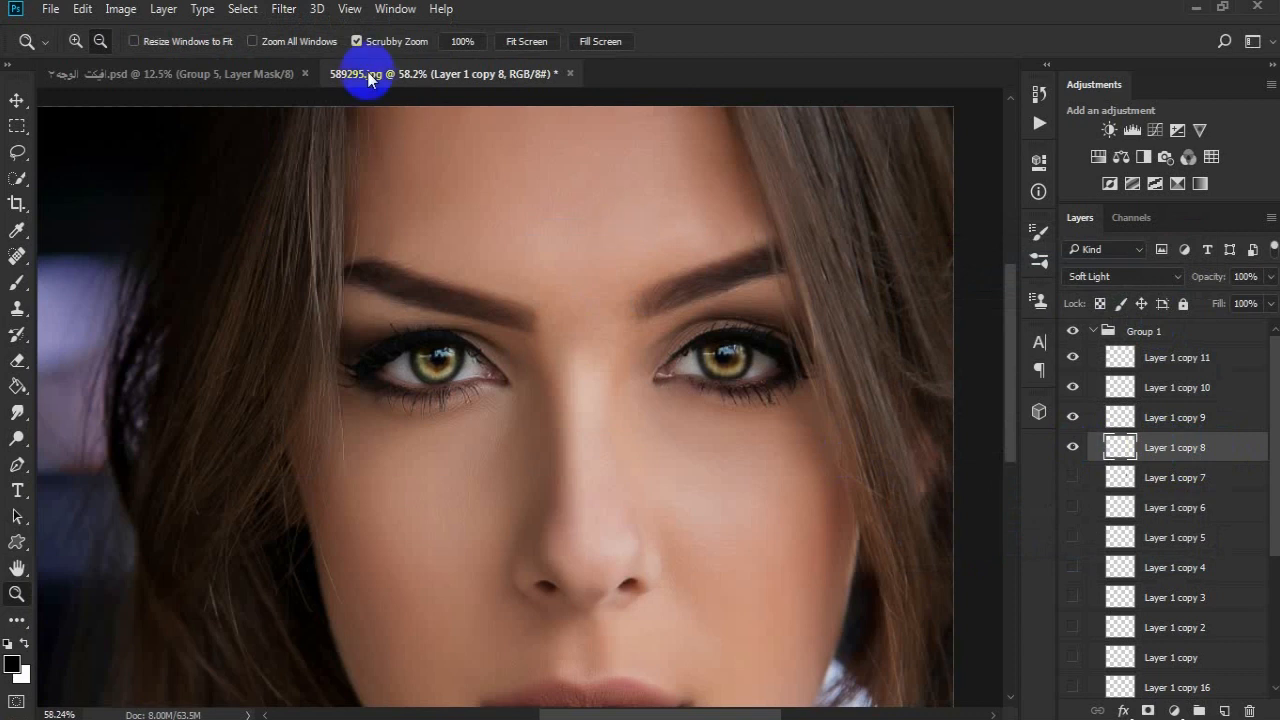
{"action": "left_click", "coordinate": [284, 8]}
{"action": "mouse_move", "coordinate": [440, 235]}
{"action": "left_click", "coordinate": [582, 303]}
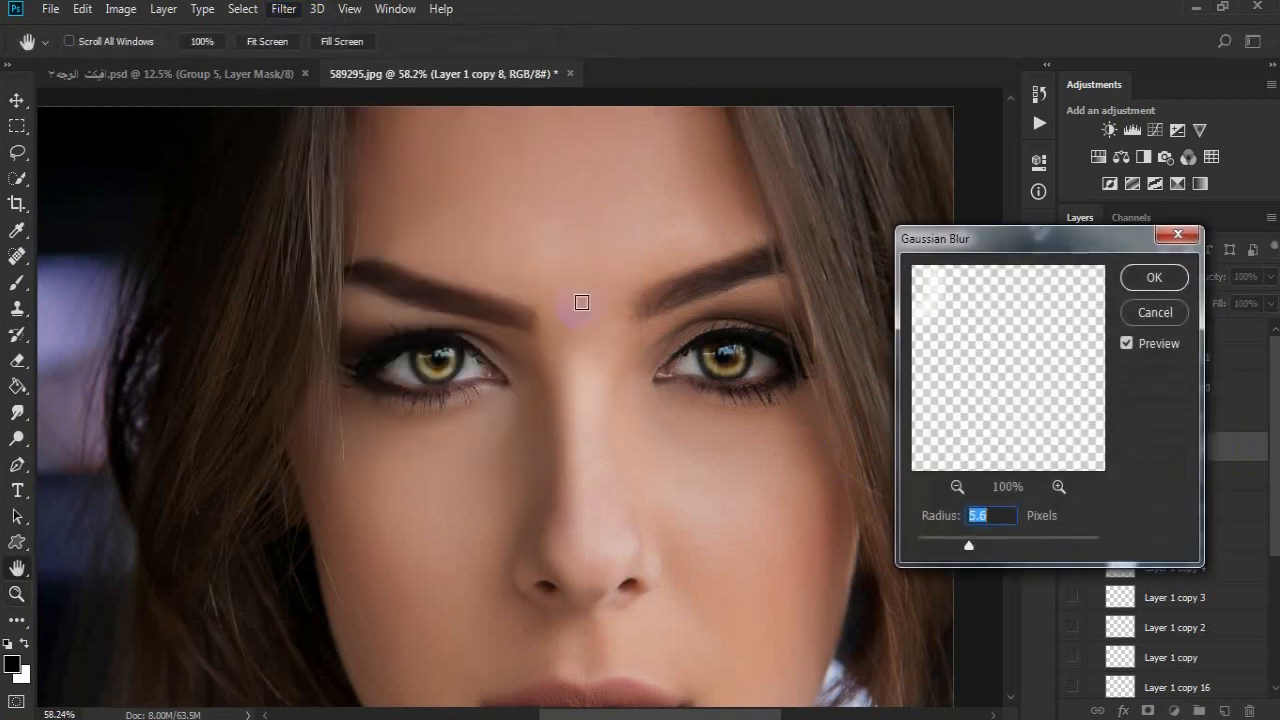
{"action": "left_click_drag", "start_coordinate": [974, 548], "coordinate": [980, 548]}
{"action": "left_click", "coordinate": [1150, 277]}
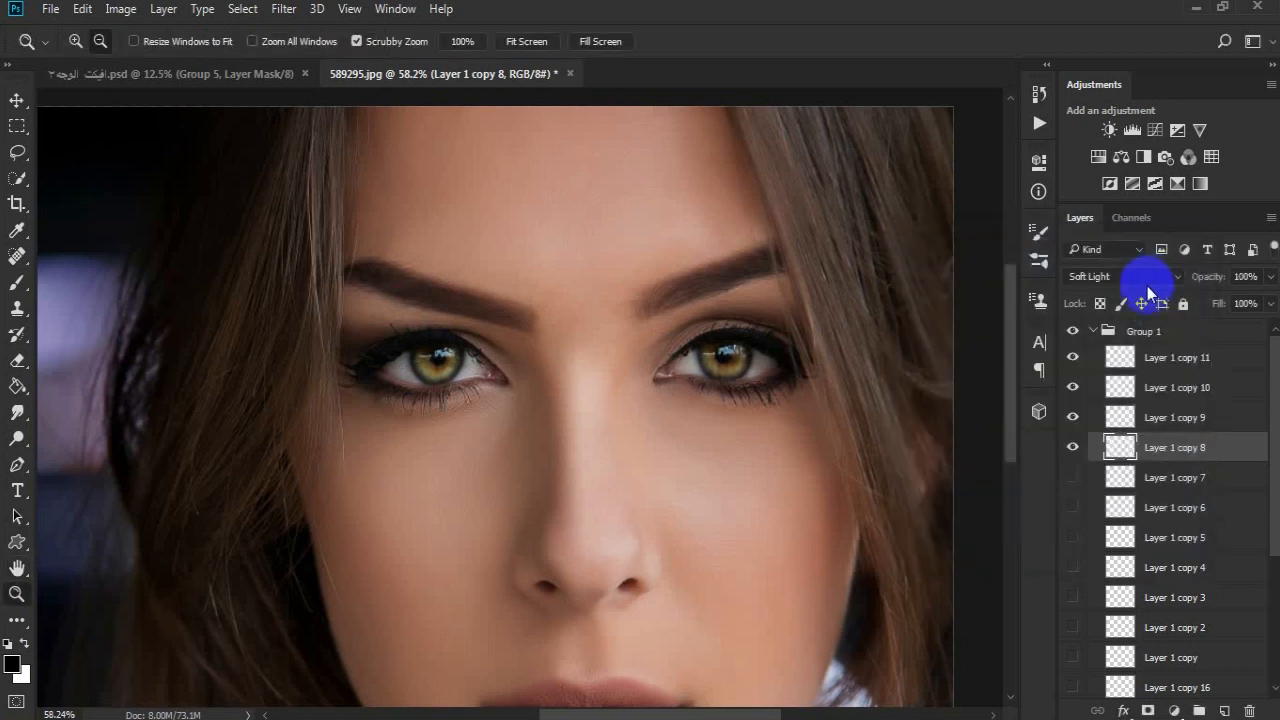
Show Layer 1 copy 7 and blend its strokes into the skin with a Gaussian Blur of about 31.8 px radius
{"action": "left_click", "coordinate": [1117, 479]}
{"action": "left_click", "coordinate": [1074, 478]}
{"action": "left_click", "coordinate": [283, 8]}
{"action": "mouse_move", "coordinate": [418, 231]}
{"action": "left_click", "coordinate": [571, 300]}
{"action": "left_click", "coordinate": [979, 547]}
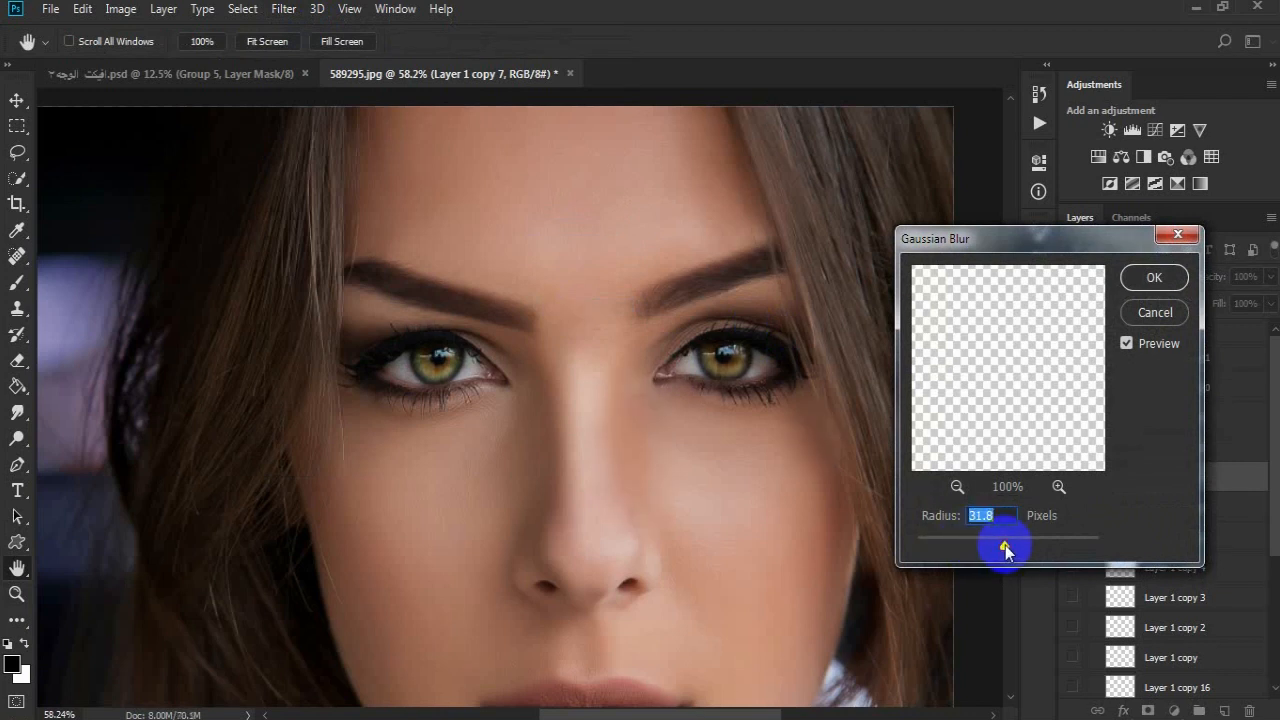
{"action": "left_click_drag", "start_coordinate": [1001, 548], "coordinate": [1005, 548]}
{"action": "left_click", "coordinate": [1149, 280]}
Show Layer 1 copy 6 and soften its nostril outline with a Gaussian Blur of about 7.8 px radius
{"action": "left_click", "coordinate": [1104, 508]}
{"action": "left_click", "coordinate": [1073, 508]}
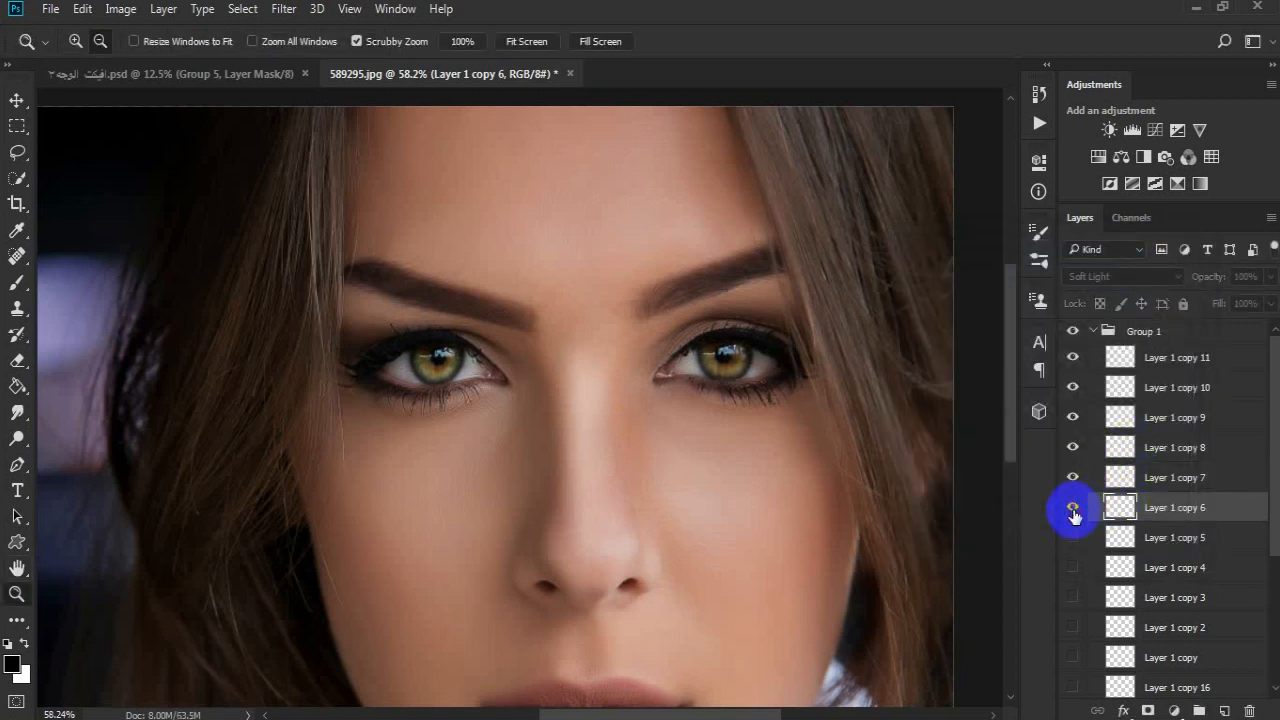
{"action": "left_click", "coordinate": [284, 9]}
{"action": "mouse_move", "coordinate": [429, 229]}
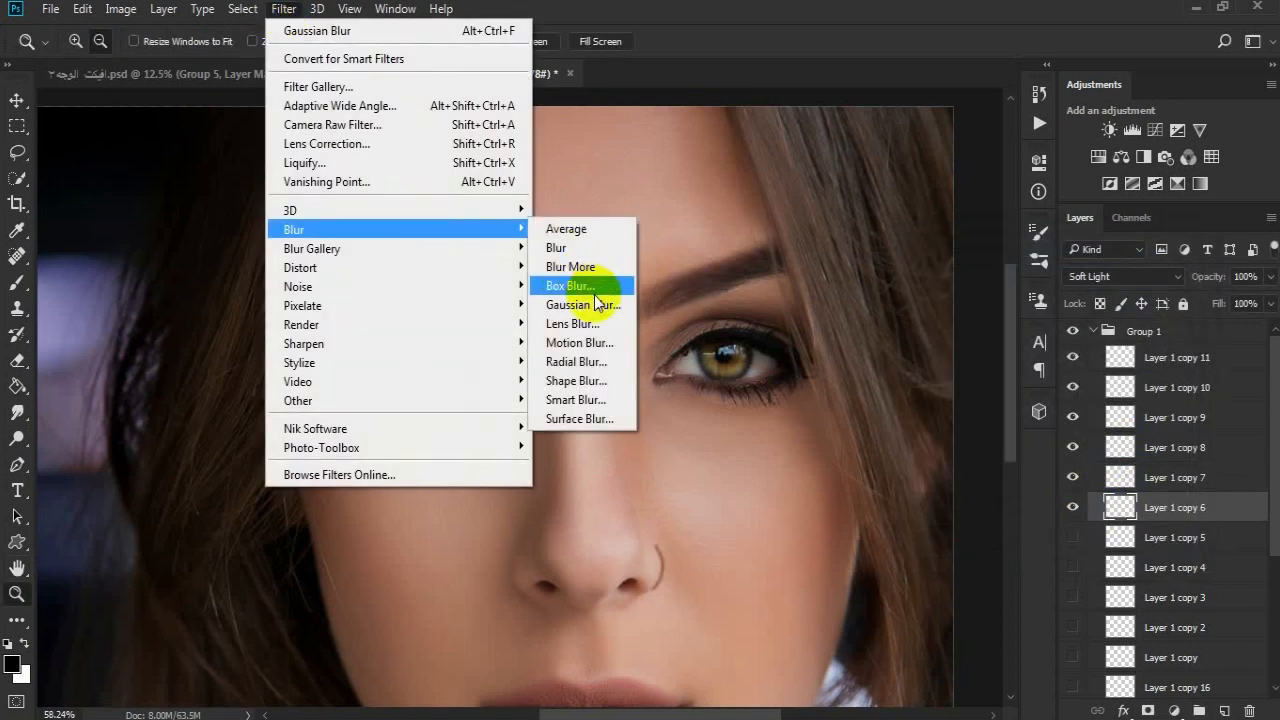
{"action": "left_click", "coordinate": [590, 305]}
{"action": "left_click_drag", "start_coordinate": [1002, 546], "coordinate": [918, 548]}
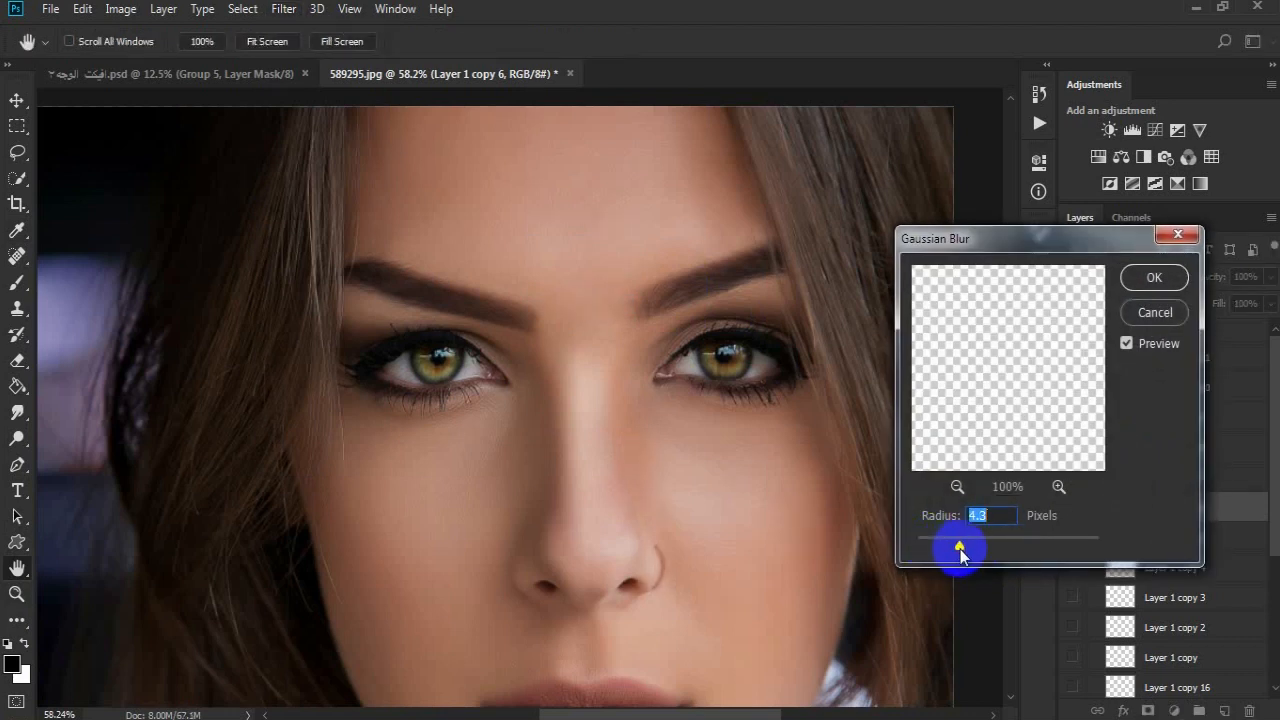
{"action": "left_click_drag", "start_coordinate": [965, 544], "coordinate": [976, 548]}
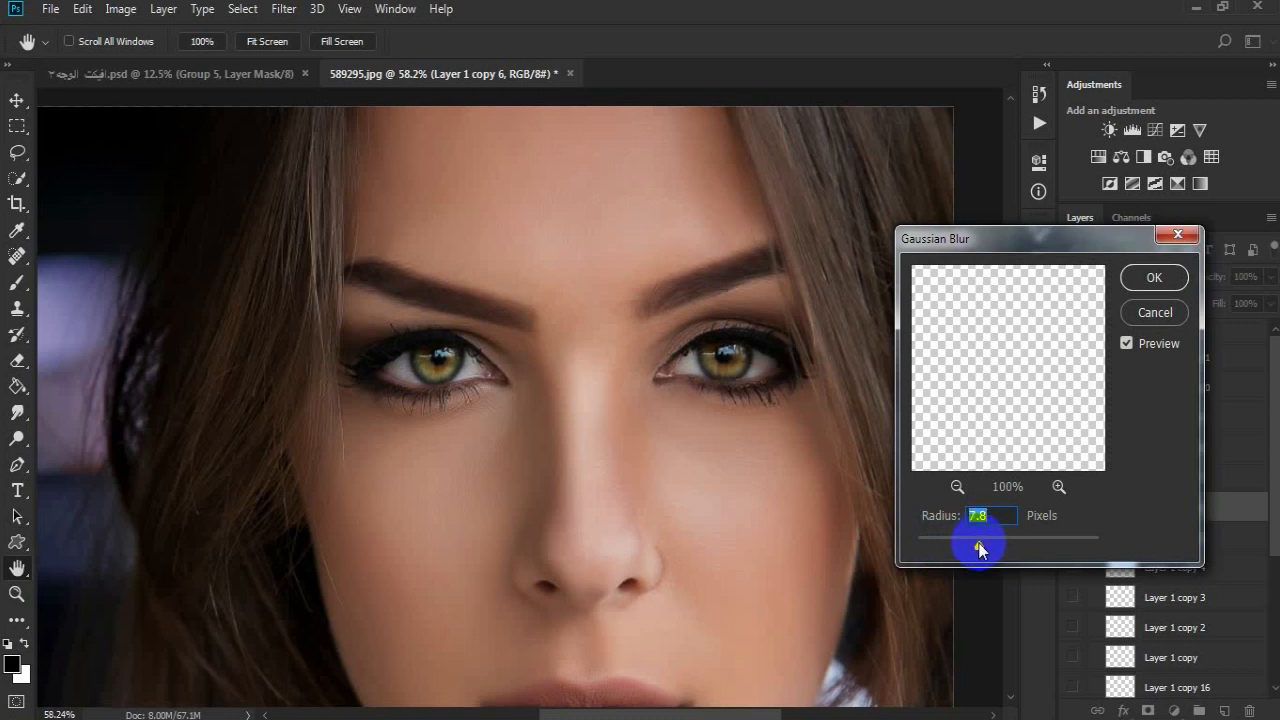
{"action": "left_click", "coordinate": [1023, 400]}
{"action": "key", "text": "z"}
{"action": "left_click", "coordinate": [1155, 277]}
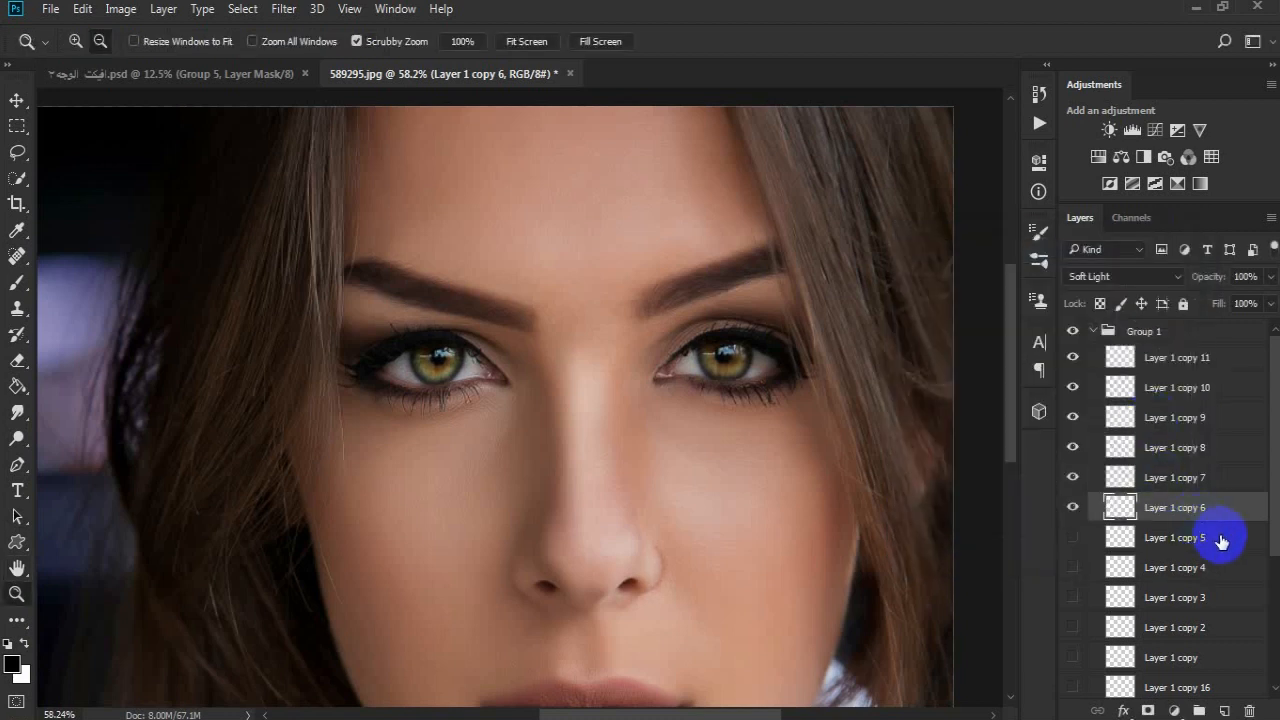
Show Layer 1 copy 5 and blend its dark line around the other nostril with a Gaussian Blur of about 18 px radius
{"action": "left_click", "coordinate": [1118, 545]}
{"action": "left_click", "coordinate": [1072, 537]}
{"action": "left_click", "coordinate": [284, 8]}
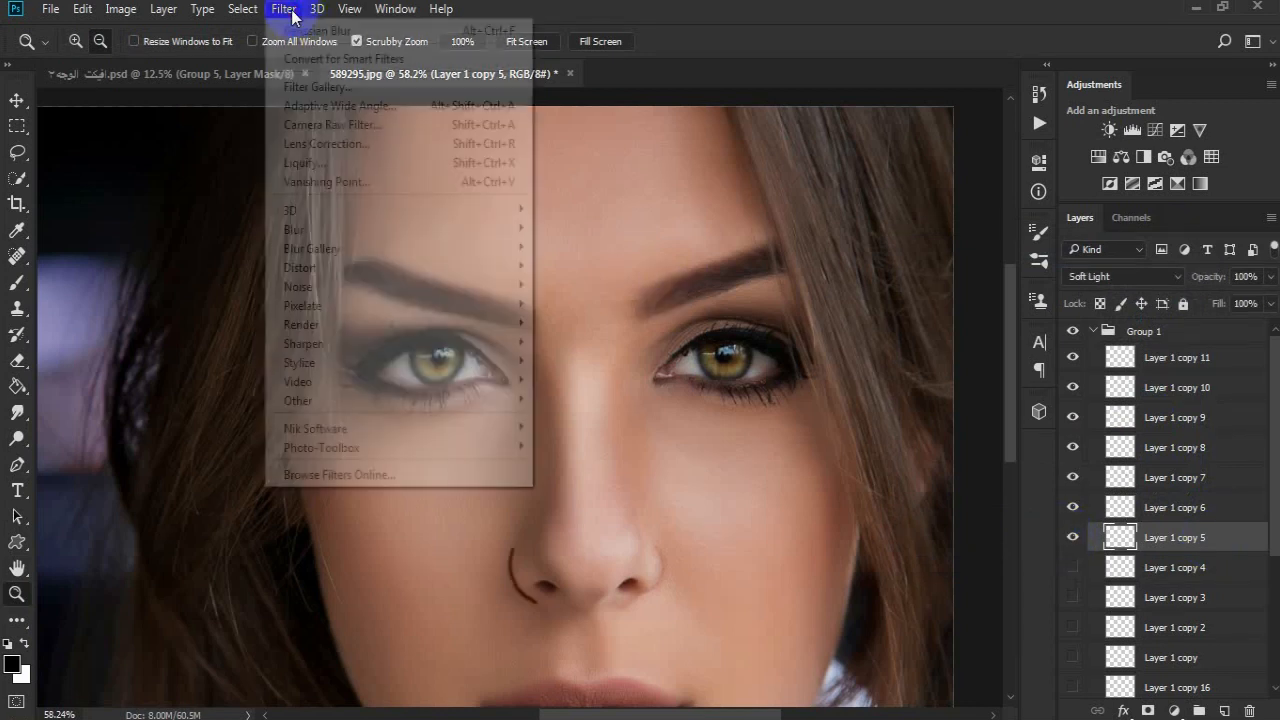
{"action": "mouse_move", "coordinate": [466, 233]}
{"action": "left_click", "coordinate": [612, 304]}
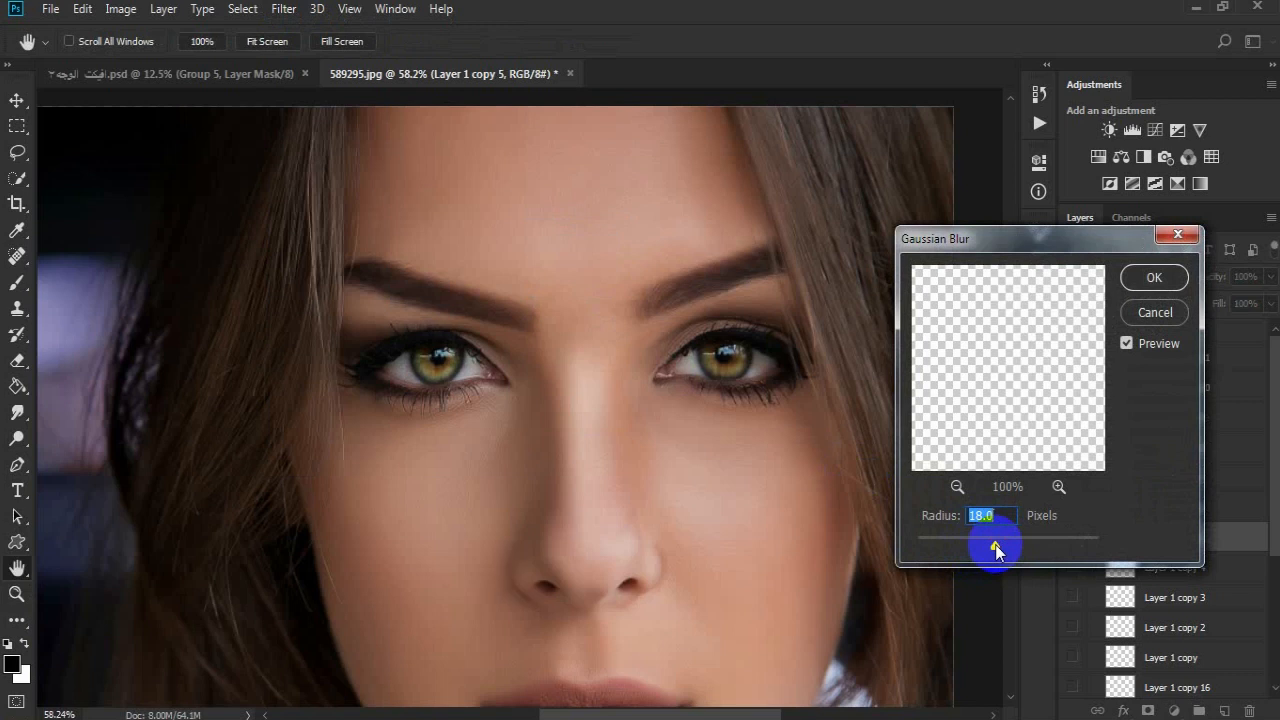
{"action": "left_click", "coordinate": [1154, 277]}
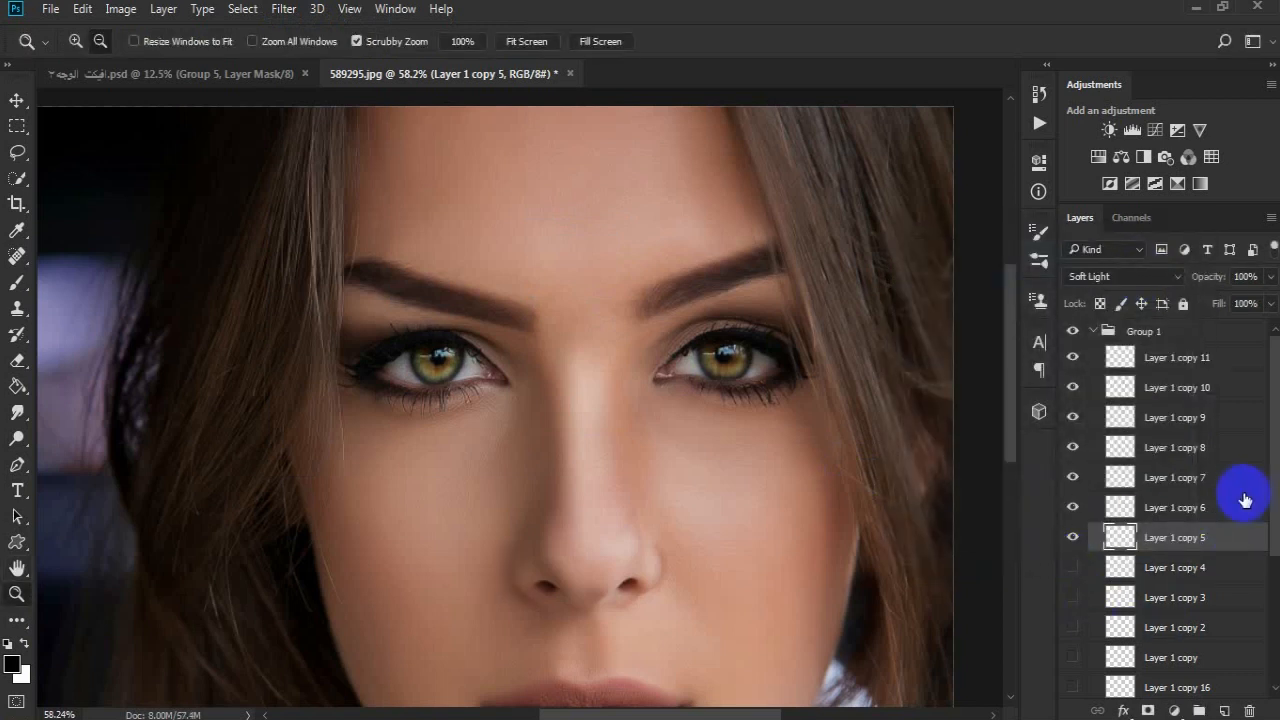
Show Layer 1 copy 4 and Layer 1 copy 3, and soften copy 4's dark stroke above the lips with a Gaussian Blur of about 13.9 px
{"action": "scroll", "coordinate": [1258, 525], "scroll_direction": "down", "scroll_amount": 5}
{"action": "left_click", "coordinate": [1091, 400]}
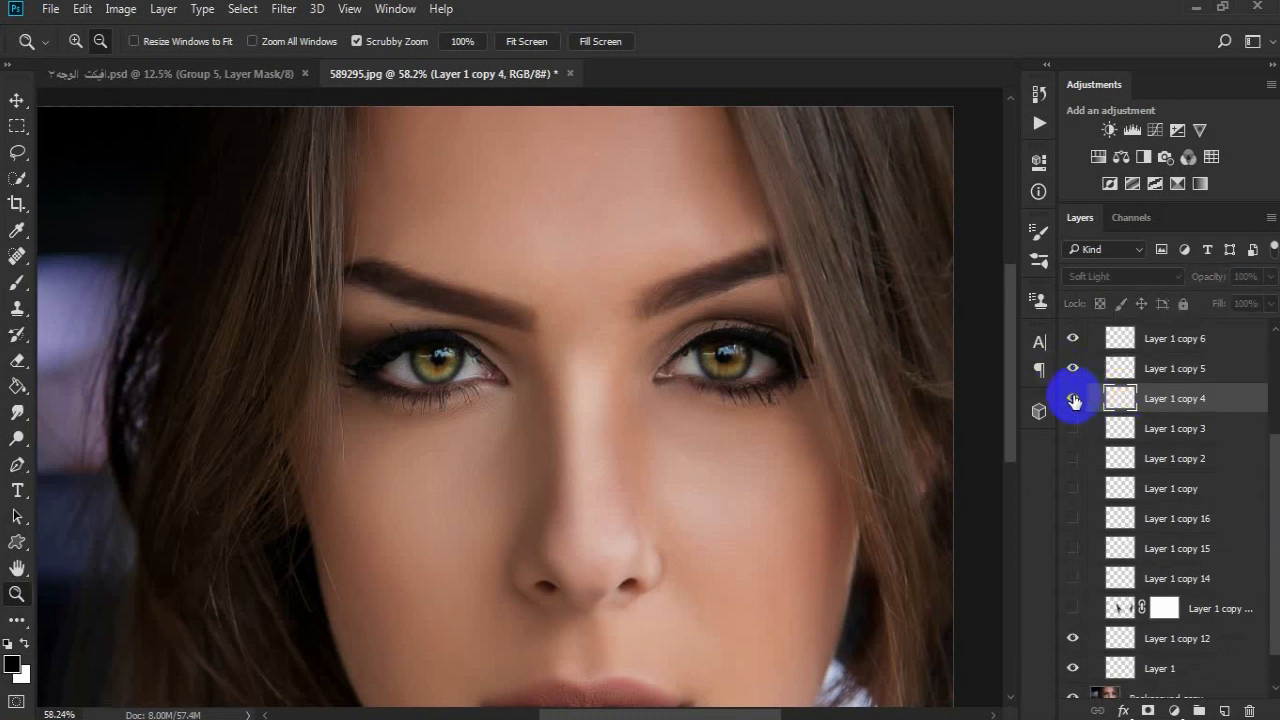
{"action": "left_click", "coordinate": [1073, 399]}
{"action": "left_click", "coordinate": [1160, 426]}
{"action": "left_click", "coordinate": [1073, 428]}
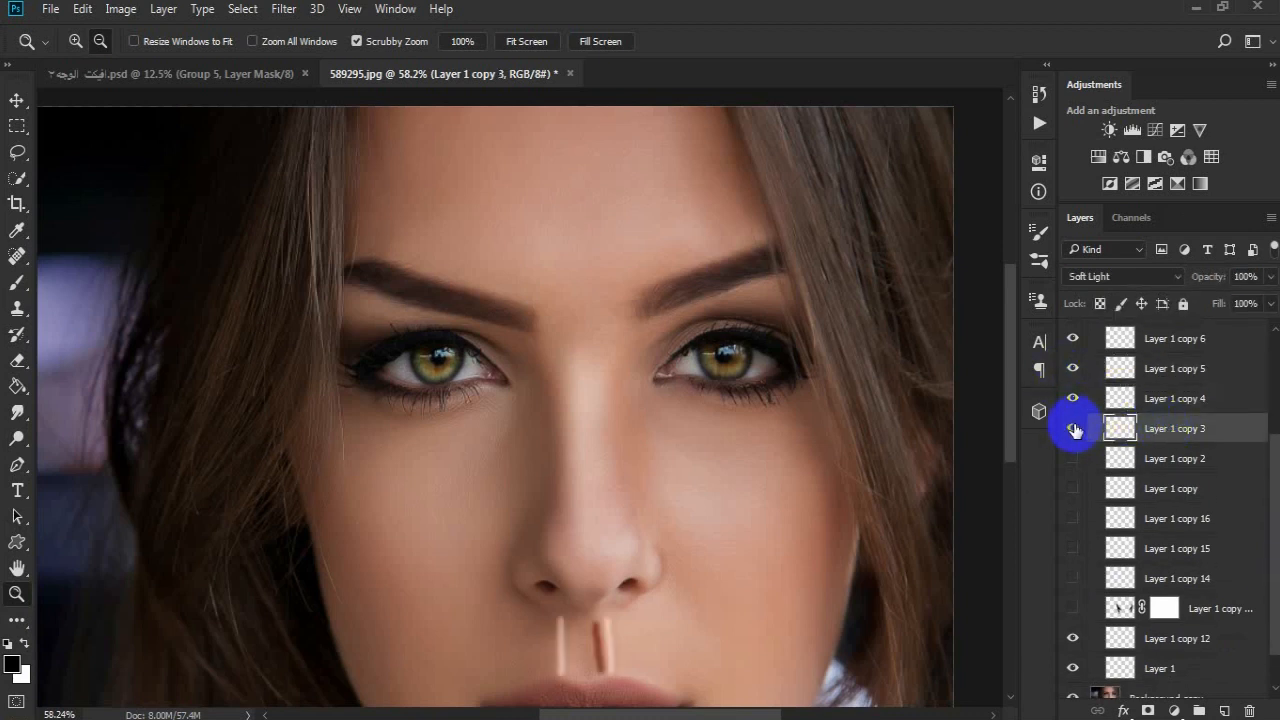
{"action": "left_click", "coordinate": [1165, 400]}
{"action": "left_click", "coordinate": [283, 8]}
{"action": "mouse_move", "coordinate": [443, 229]}
{"action": "left_click", "coordinate": [580, 289]}
{"action": "left_click_drag", "start_coordinate": [994, 545], "coordinate": [951, 543]}
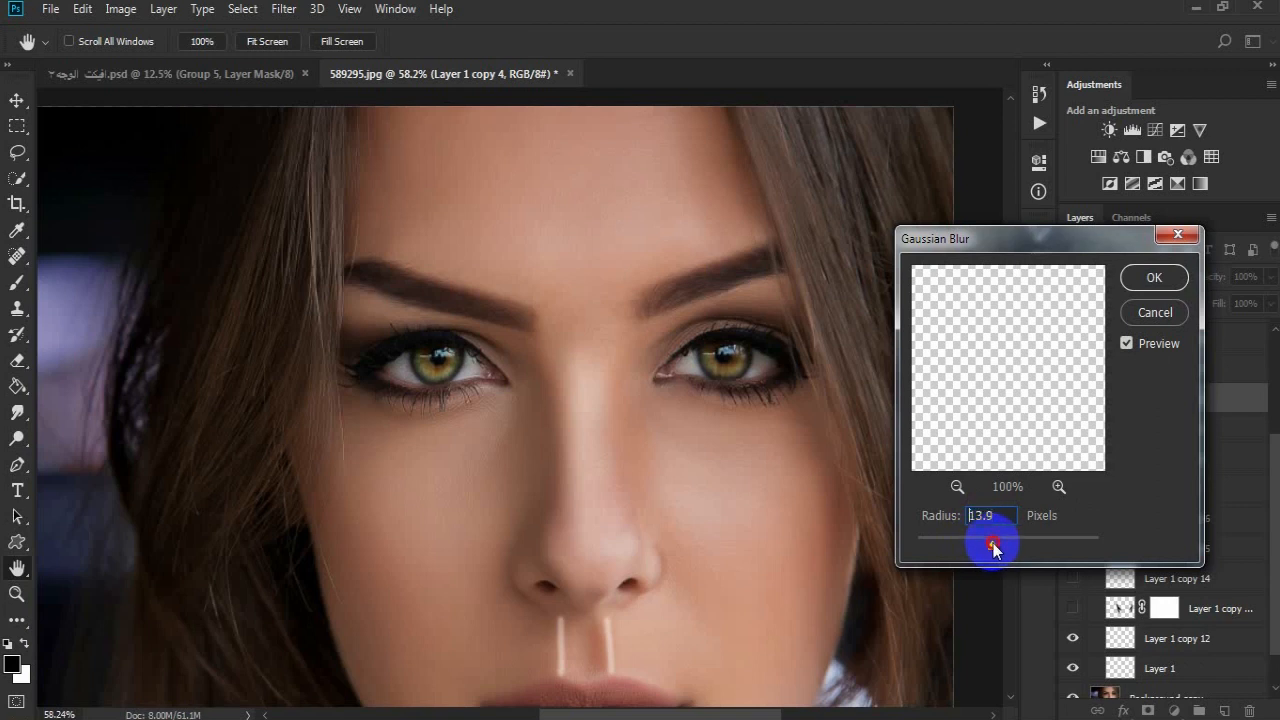
{"action": "left_click", "coordinate": [1154, 277]}
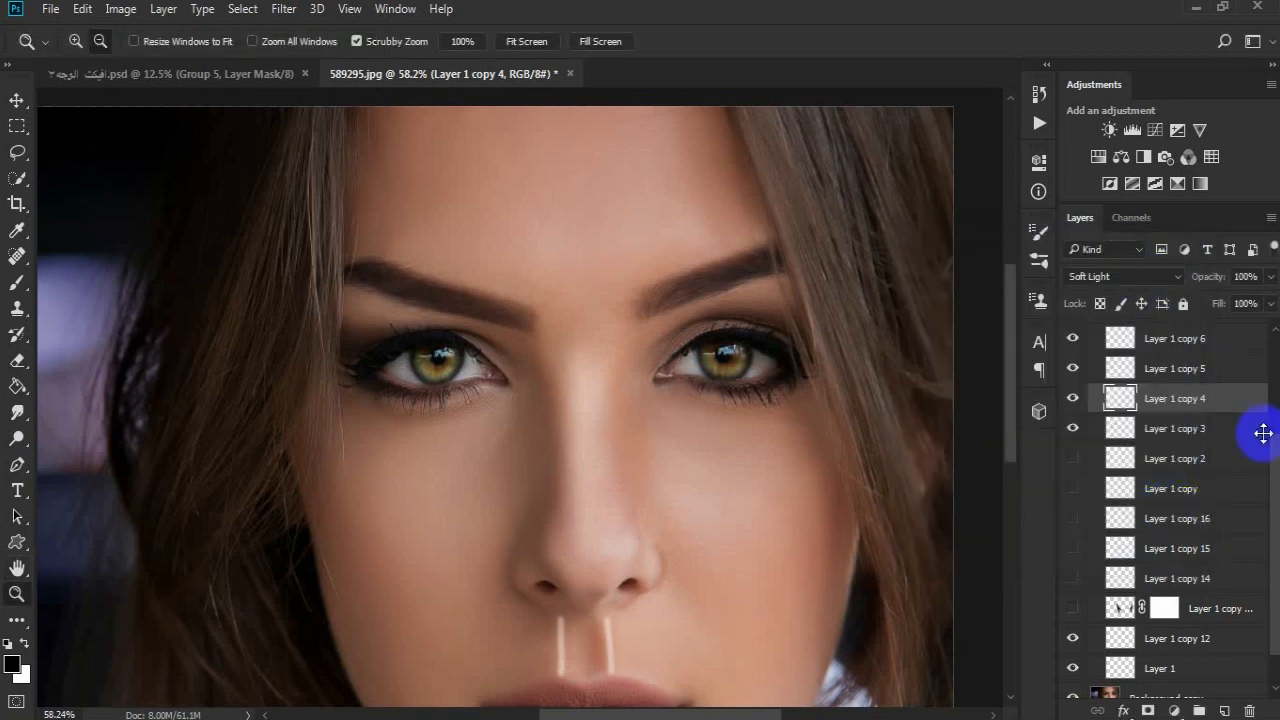
Blend the two white lines between nose and lips on Layer 1 copy 3 with a Gaussian Blur of about 18 px radius
{"action": "scroll", "coordinate": [1262, 450], "scroll_direction": "down", "scroll_amount": 1}
{"action": "left_click", "coordinate": [1223, 397]}
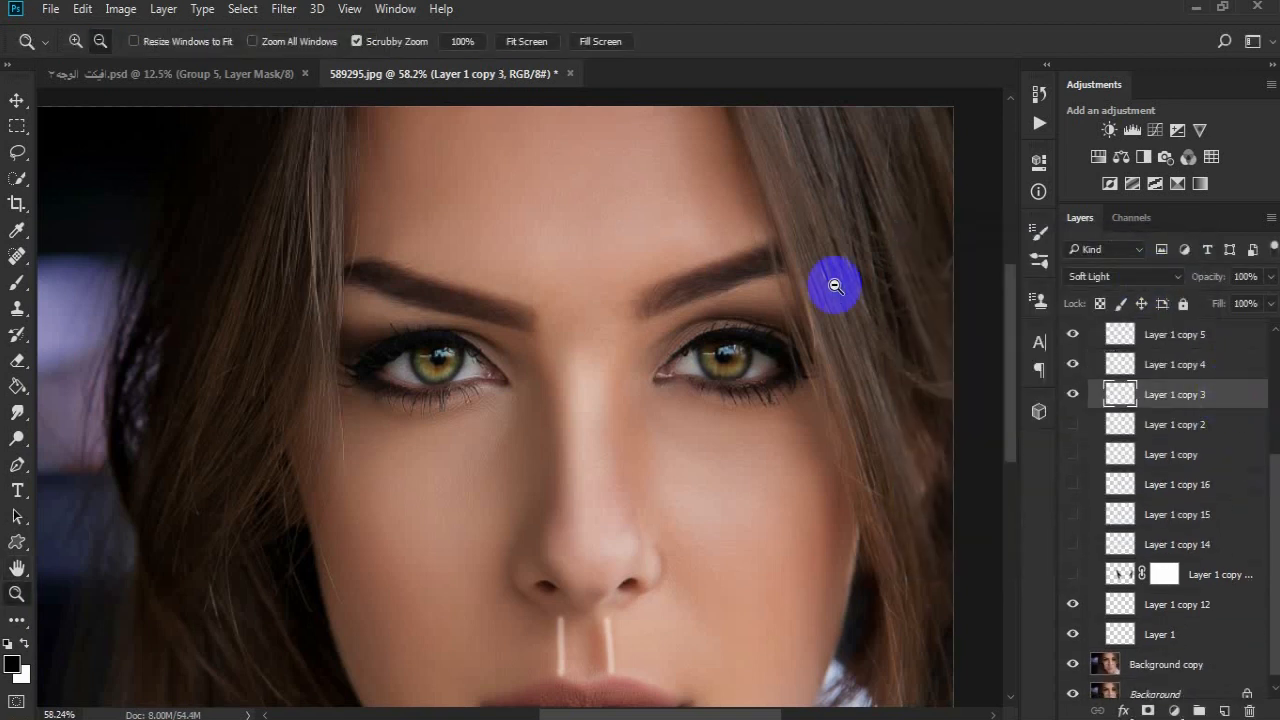
{"action": "left_click", "coordinate": [283, 9]}
{"action": "mouse_move", "coordinate": [500, 229]}
{"action": "left_click", "coordinate": [582, 305]}
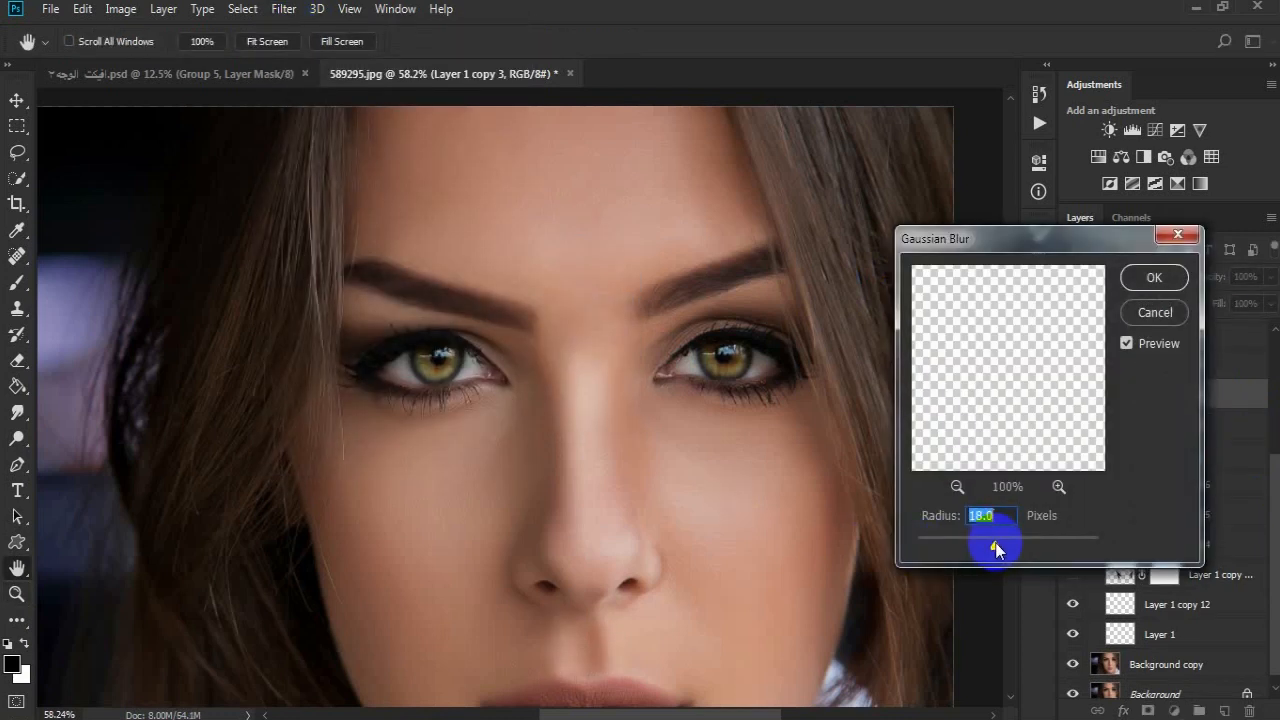
{"action": "left_click", "coordinate": [1140, 284]}
{"action": "key", "text": "z"}
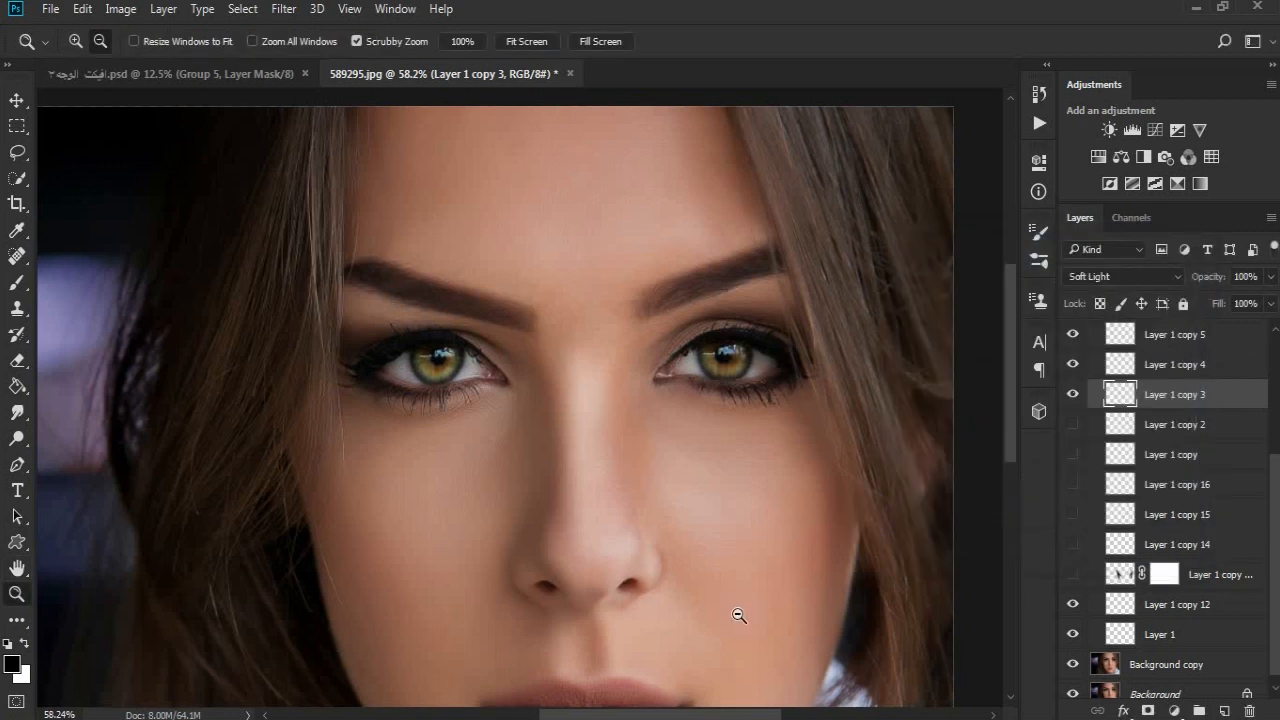
Show Layer 1 copy 2 and soften its white upper-lip outline with a Gaussian Blur of about 15.3 px radius
{"action": "left_click_drag", "start_coordinate": [737, 616], "coordinate": [746, 414]}
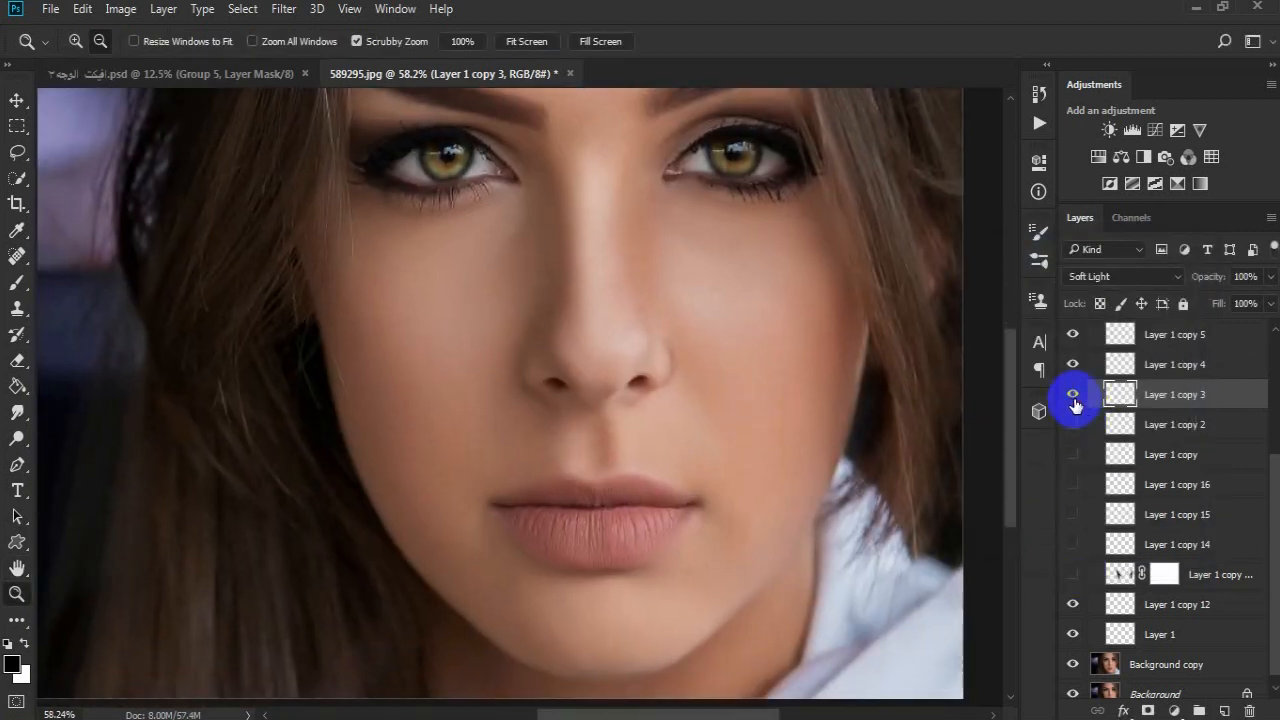
{"action": "left_click", "coordinate": [1130, 424]}
{"action": "left_click", "coordinate": [1073, 425]}
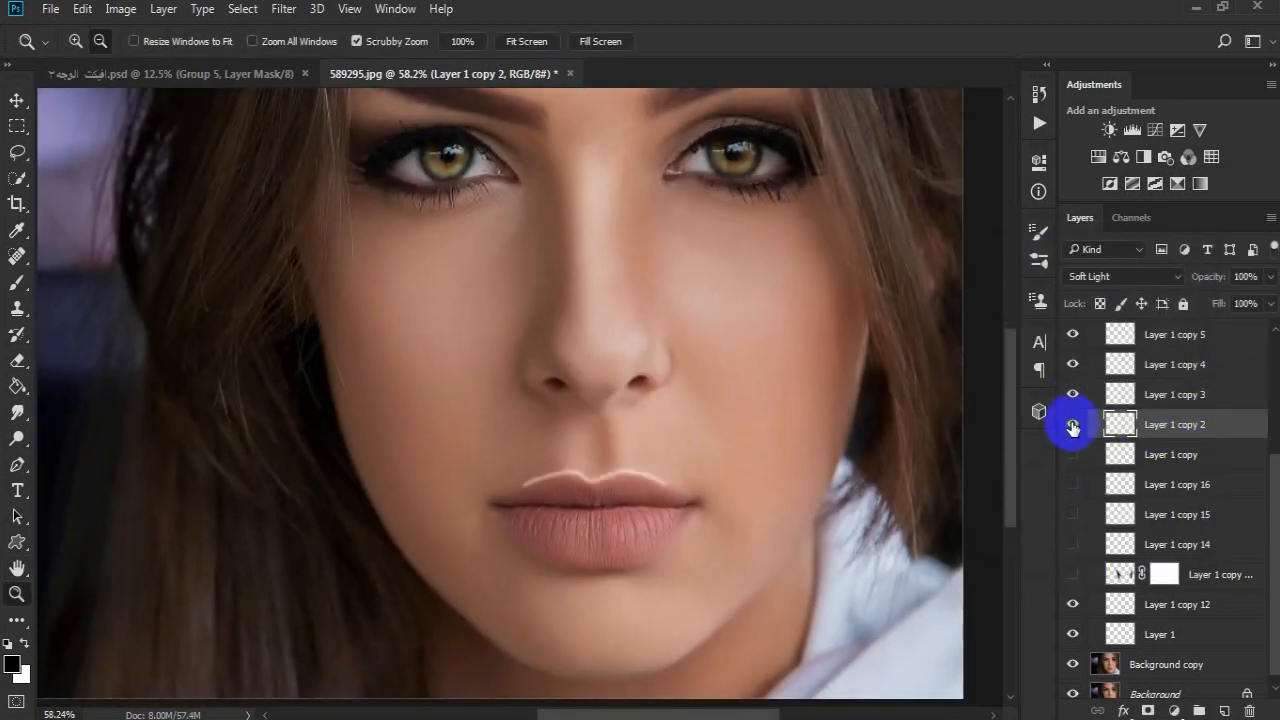
{"action": "left_click", "coordinate": [283, 8]}
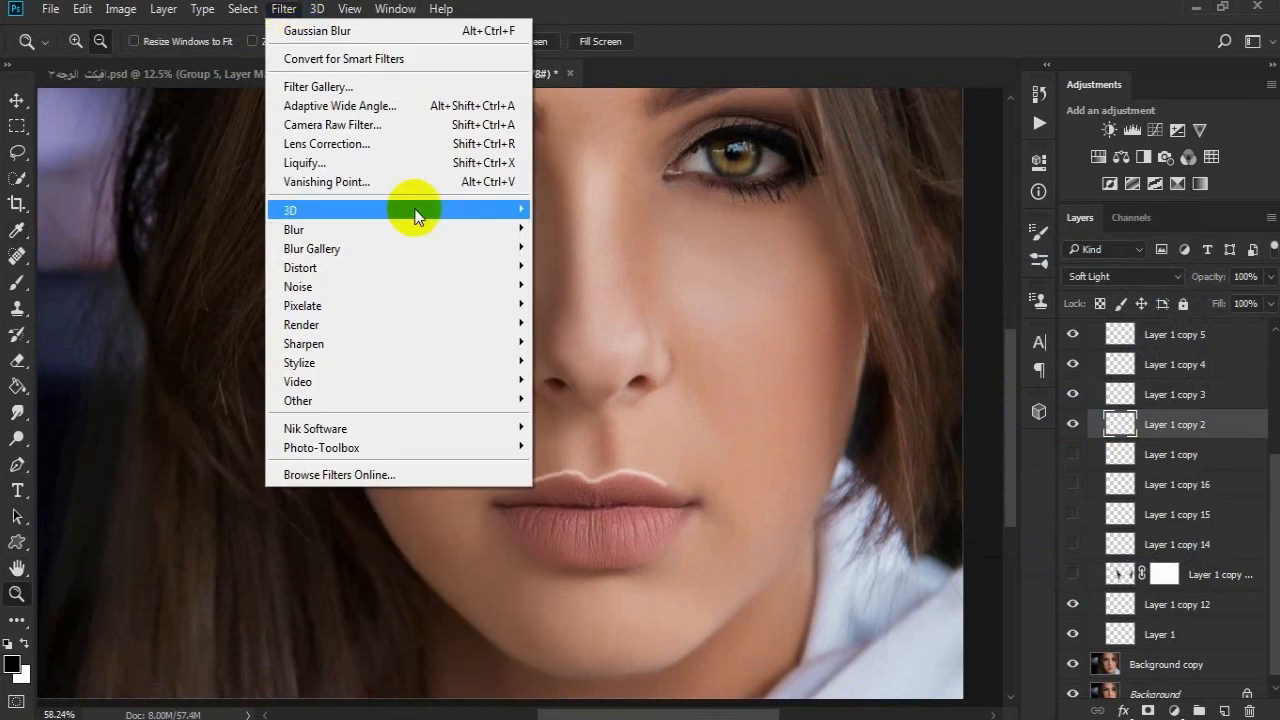
{"action": "mouse_move", "coordinate": [500, 229]}
{"action": "left_click", "coordinate": [583, 304]}
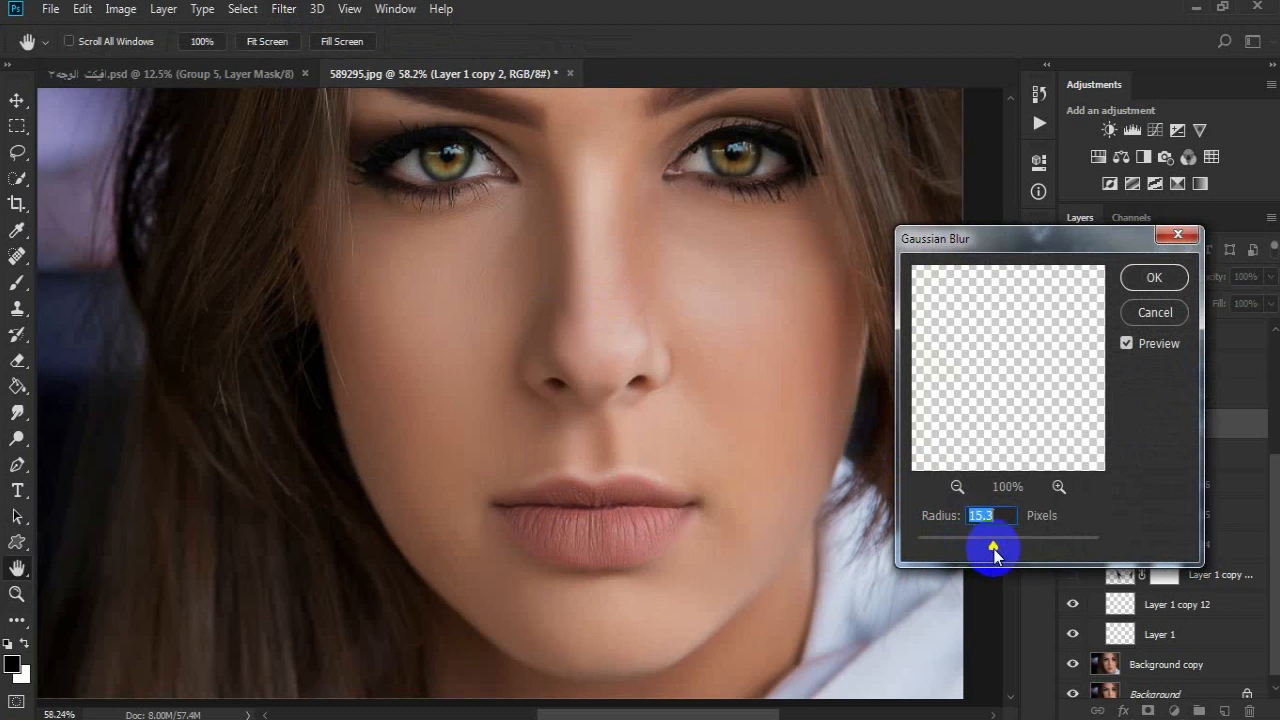
{"action": "left_click", "coordinate": [1163, 279]}
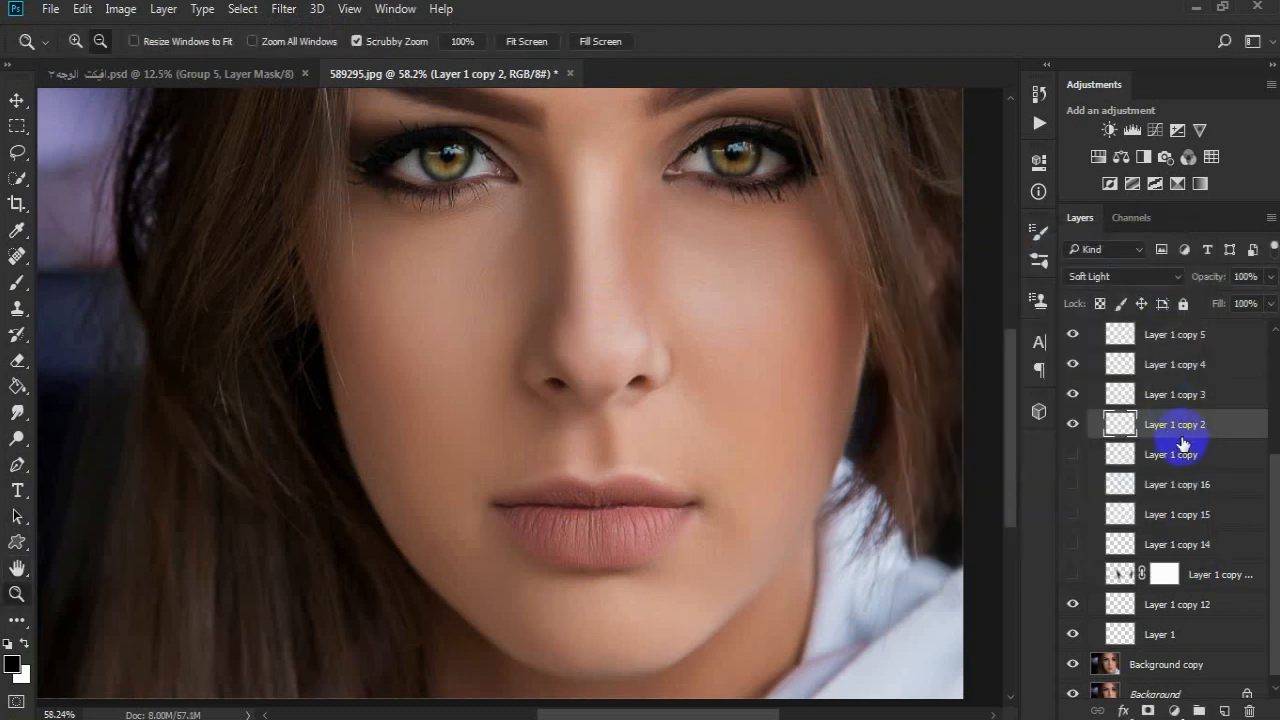
Show Layer 1 copy and soften its dark upper-lip outline with a Gaussian Blur of 10.0 px radius
{"action": "left_click", "coordinate": [1182, 449]}
{"action": "left_click", "coordinate": [283, 8]}
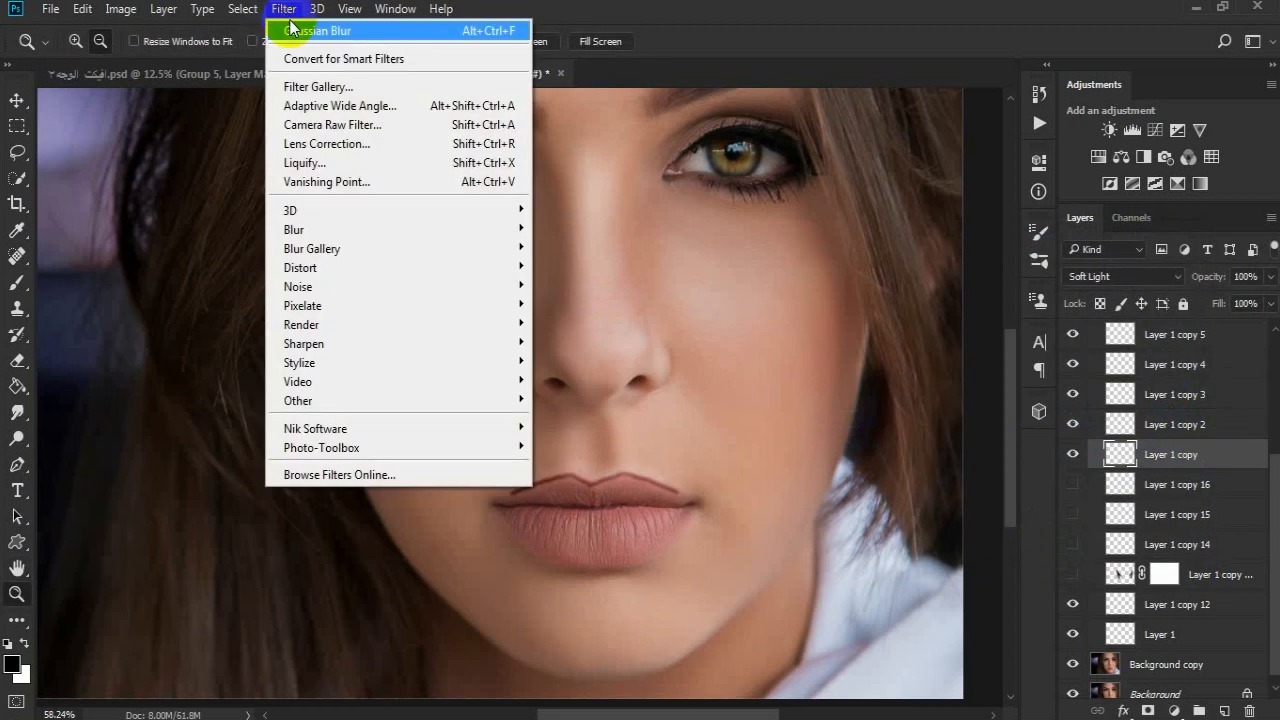
{"action": "mouse_move", "coordinate": [448, 229]}
{"action": "left_click", "coordinate": [586, 305]}
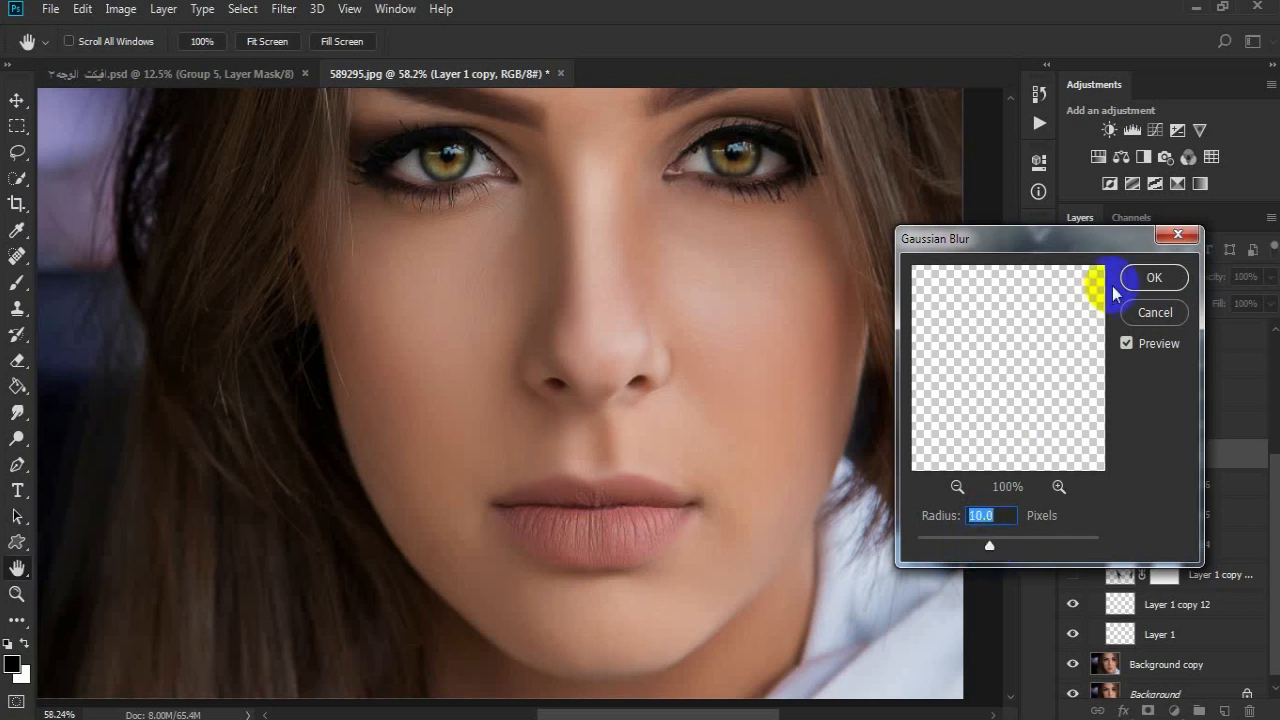
{"action": "left_click", "coordinate": [1140, 277]}
{"action": "key", "text": "z"}
Show Layer 1 copy 16, soften its dark lower-lip outline with a Gaussian Blur of about 9.4 px, and set the layer's opacity to 68%
{"action": "left_click", "coordinate": [1073, 473]}
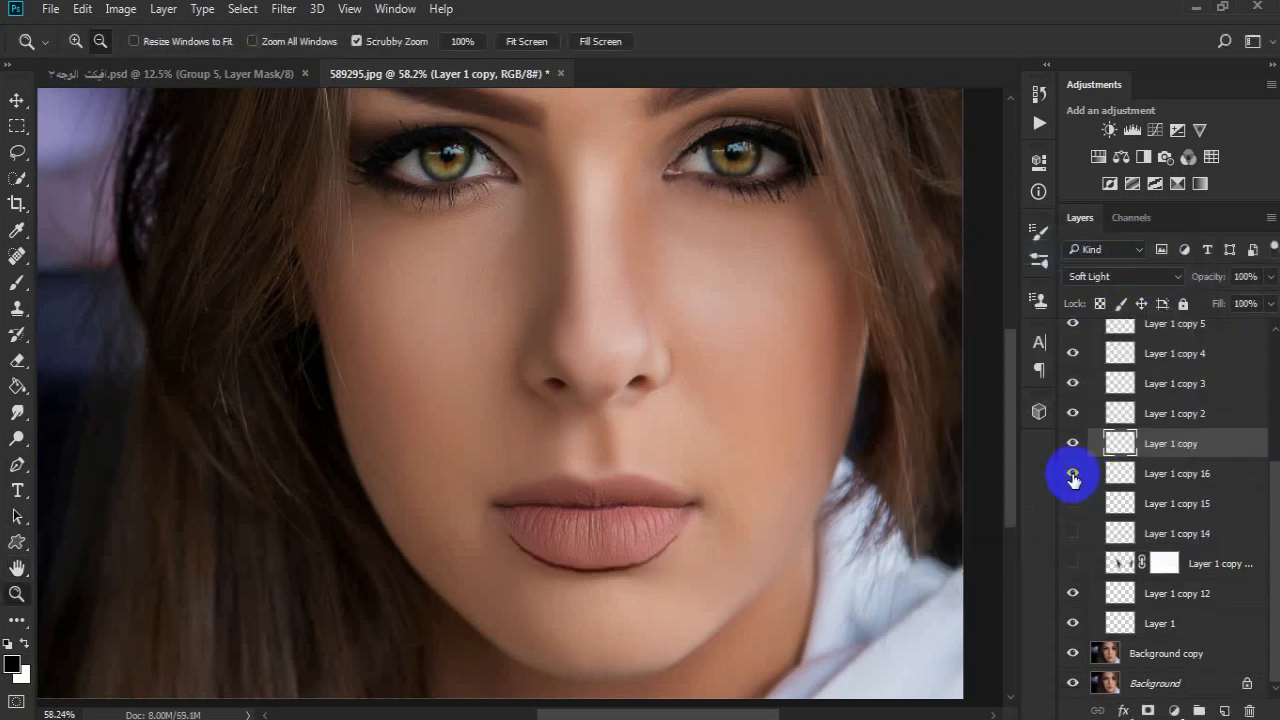
{"action": "left_click", "coordinate": [1211, 473]}
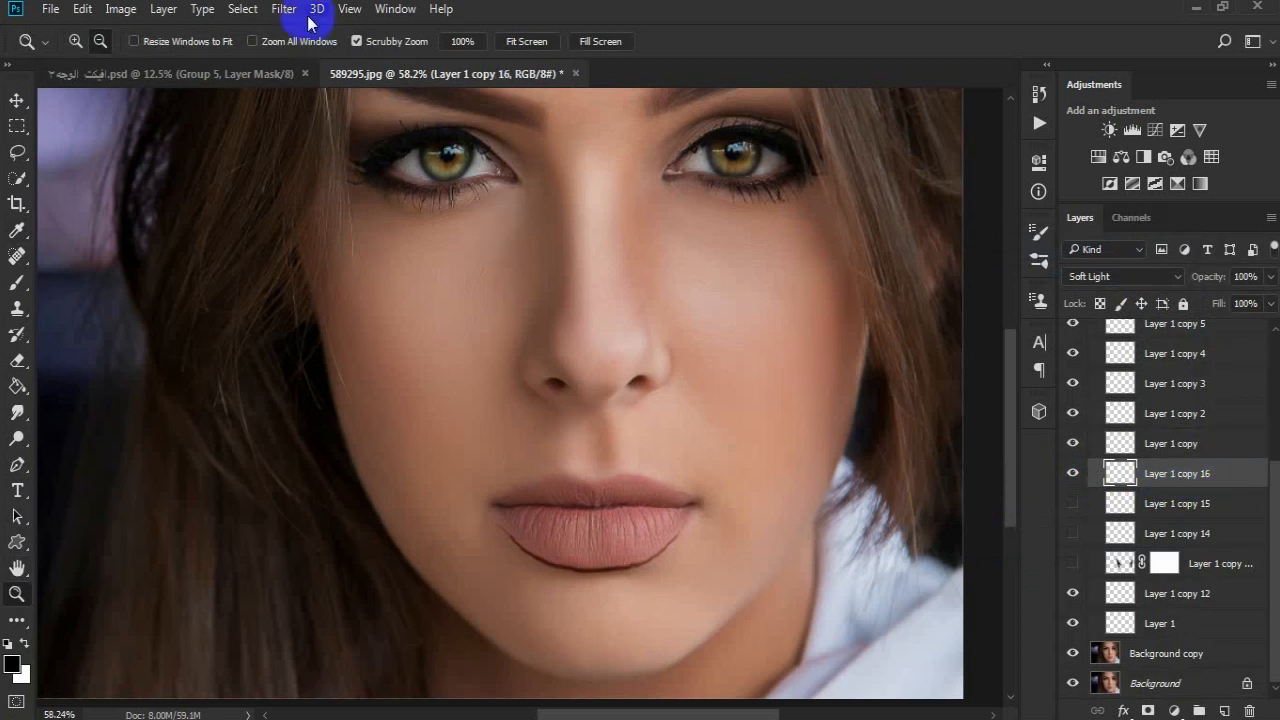
{"action": "left_click", "coordinate": [284, 9]}
{"action": "mouse_move", "coordinate": [428, 223]}
{"action": "left_click", "coordinate": [595, 323]}
{"action": "mouse_move", "coordinate": [990, 550]}
{"action": "left_mouse_down"}
{"action": "mouse_move", "coordinate": [948, 545]}
{"action": "mouse_move", "coordinate": [985, 550]}
{"action": "left_mouse_up"}
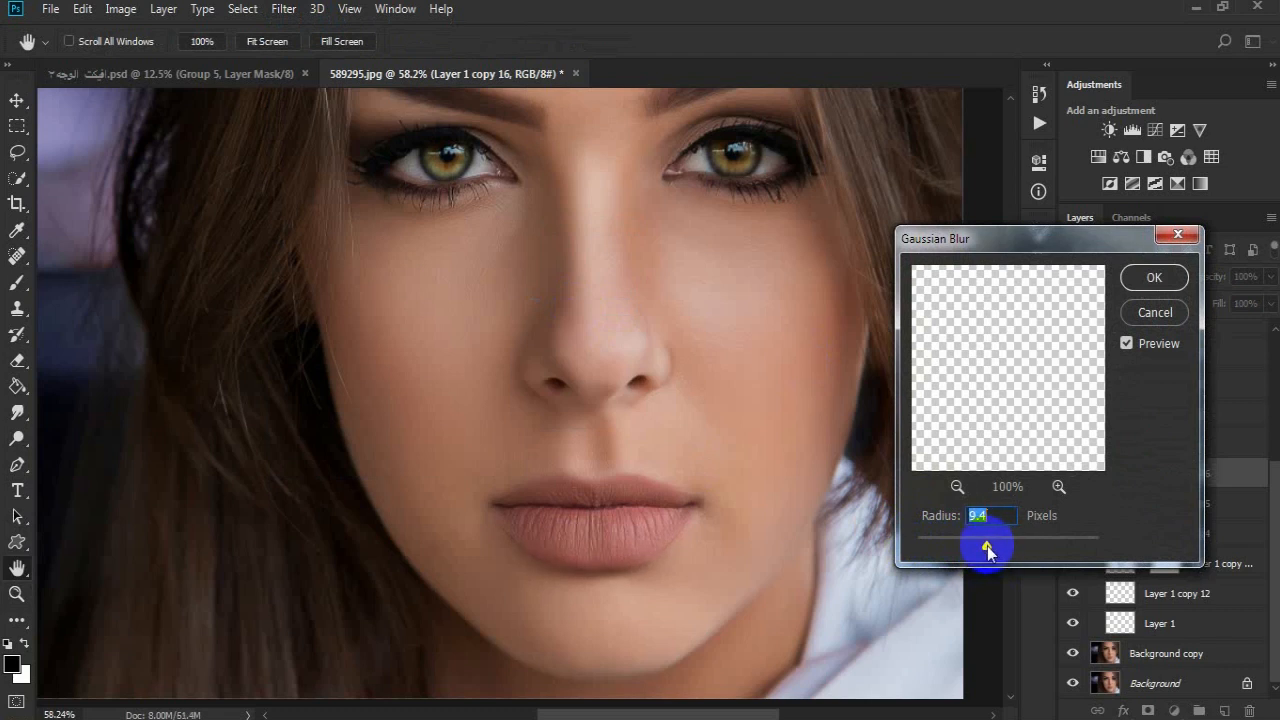
{"action": "left_click", "coordinate": [1152, 278]}
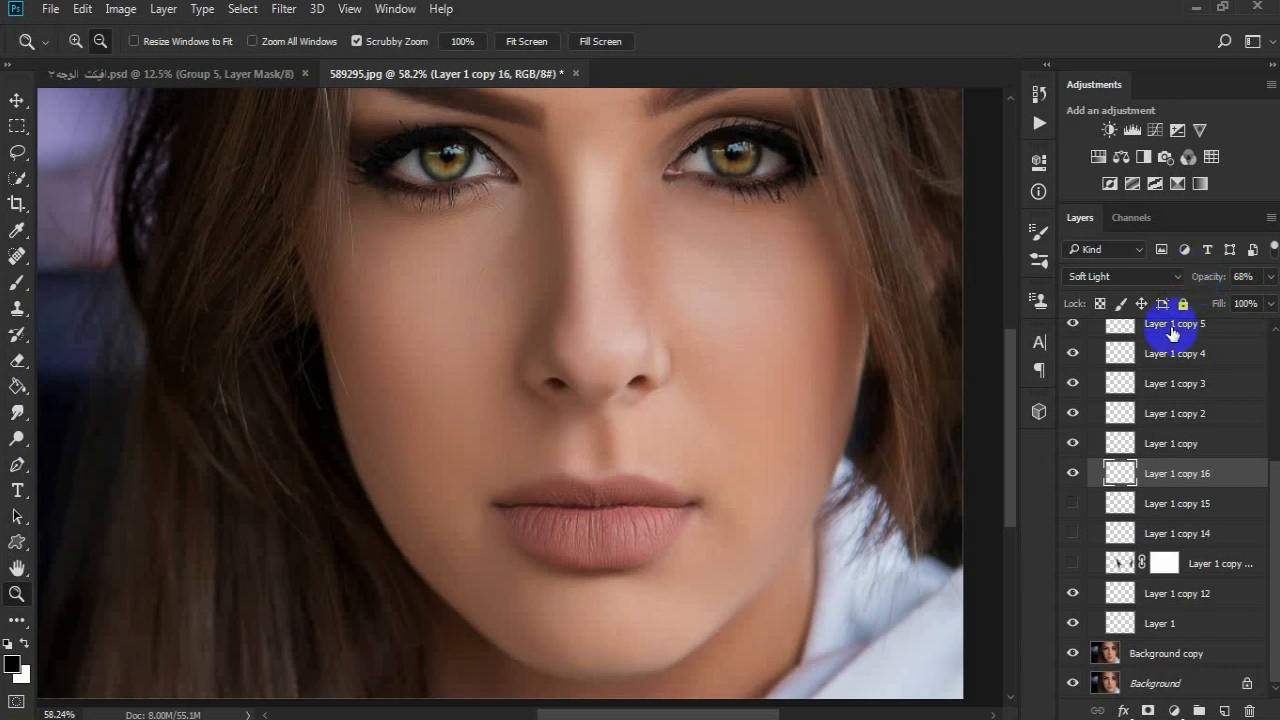
Show Layer 1 copy 15 and blend its strokes into the skin with a Gaussian Blur of about 81.2 px radius
{"action": "left_click", "coordinate": [1072, 503]}
{"action": "left_click", "coordinate": [1180, 505]}
{"action": "scroll", "coordinate": [1276, 450], "scroll_direction": "up", "scroll_amount": 3}
{"action": "left_click_drag", "start_coordinate": [1276, 450], "coordinate": [1276, 510]}
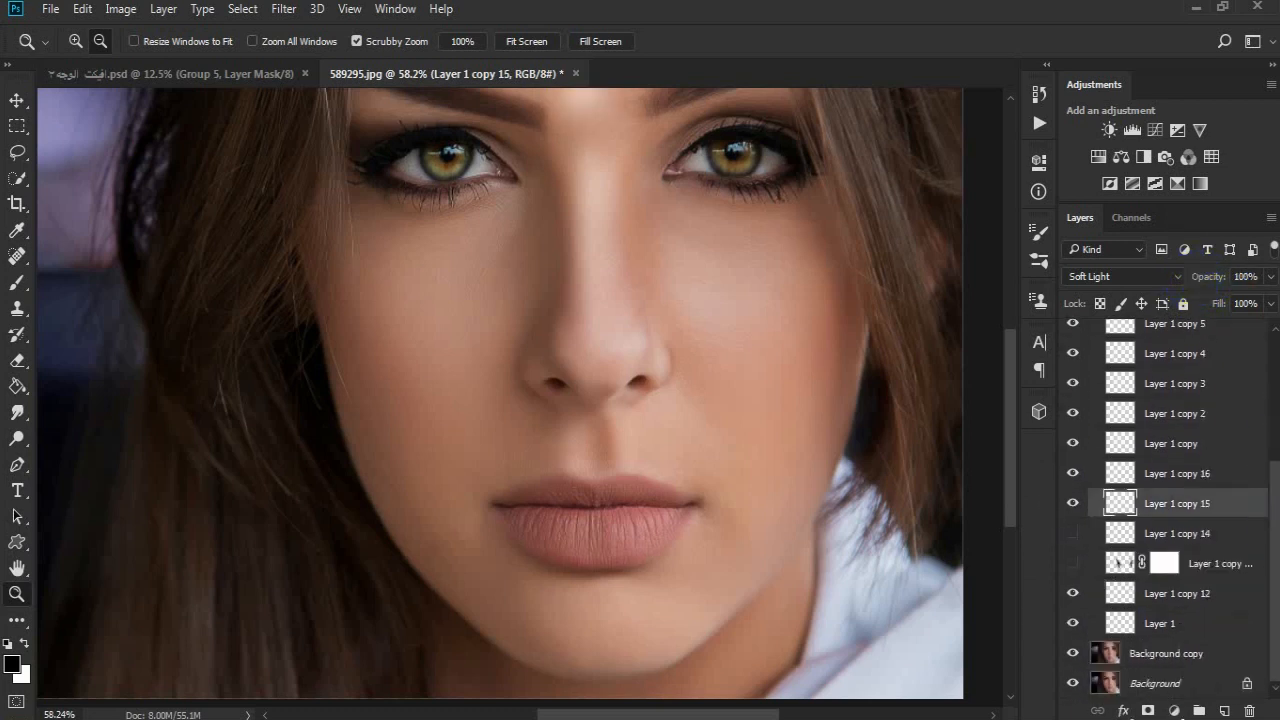
{"action": "left_click_drag", "start_coordinate": [676, 298], "coordinate": [677, 365]}
{"action": "left_click", "coordinate": [1073, 504]}
{"action": "left_click", "coordinate": [1073, 504]}
{"action": "left_click", "coordinate": [283, 8]}
{"action": "mouse_move", "coordinate": [400, 229]}
{"action": "left_click", "coordinate": [582, 306]}
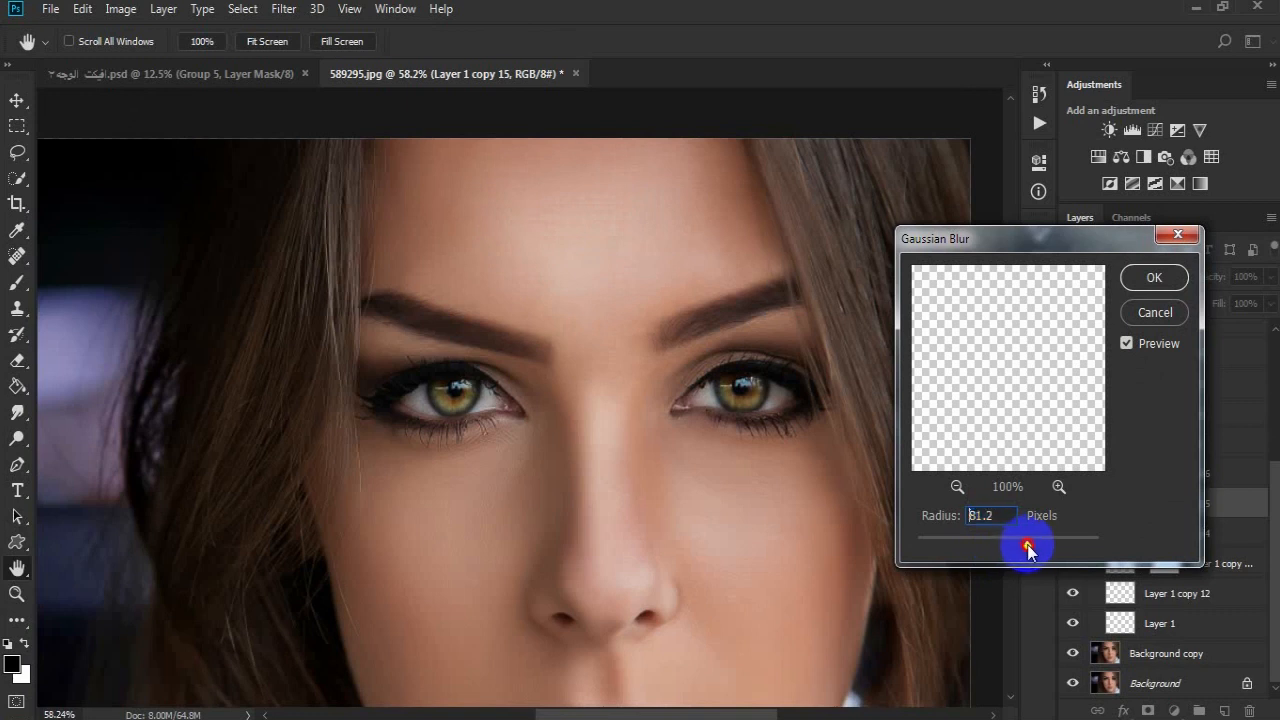
{"action": "left_click", "coordinate": [1150, 277]}
{"action": "key", "text": "z"}
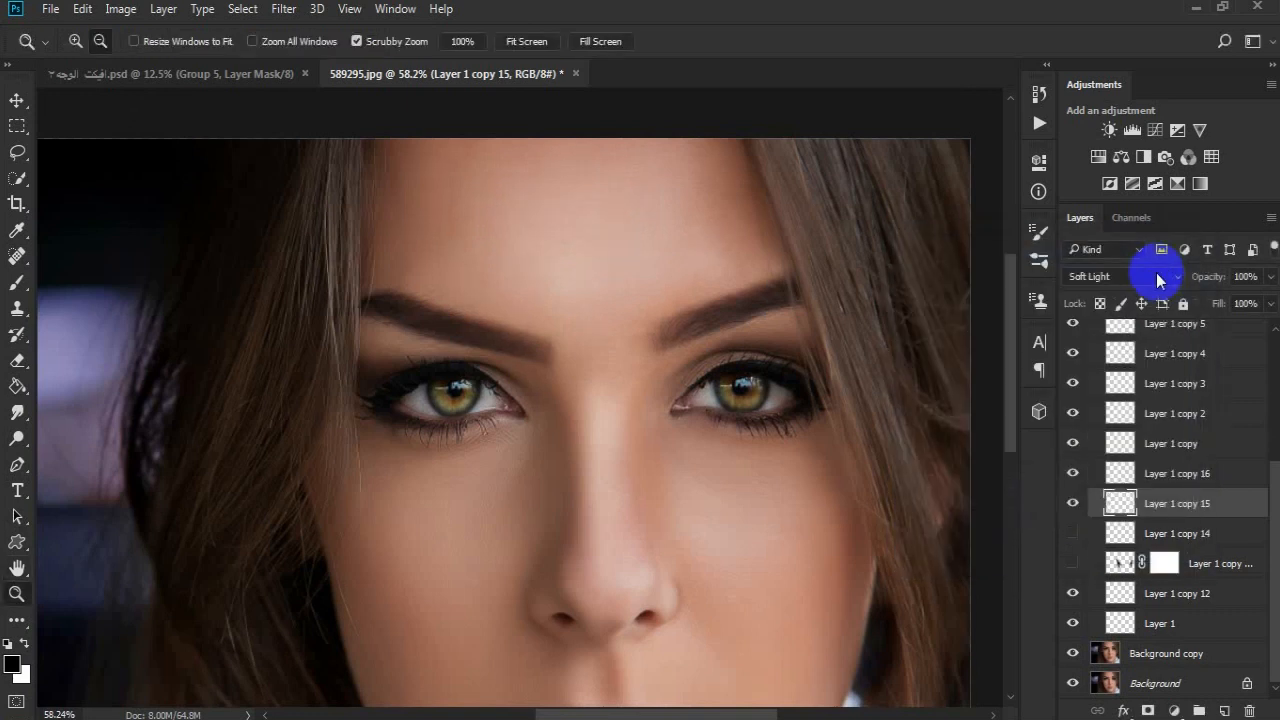
Show Layer 1 copy 14, which holds the white chin highlight
{"action": "left_click_drag", "start_coordinate": [811, 442], "coordinate": [800, 442]}
{"action": "left_click_drag", "start_coordinate": [1010, 408], "coordinate": [1010, 501]}
{"action": "left_click", "coordinate": [1073, 533]}
{"action": "left_click", "coordinate": [284, 8]}
{"action": "mouse_move", "coordinate": [429, 229]}
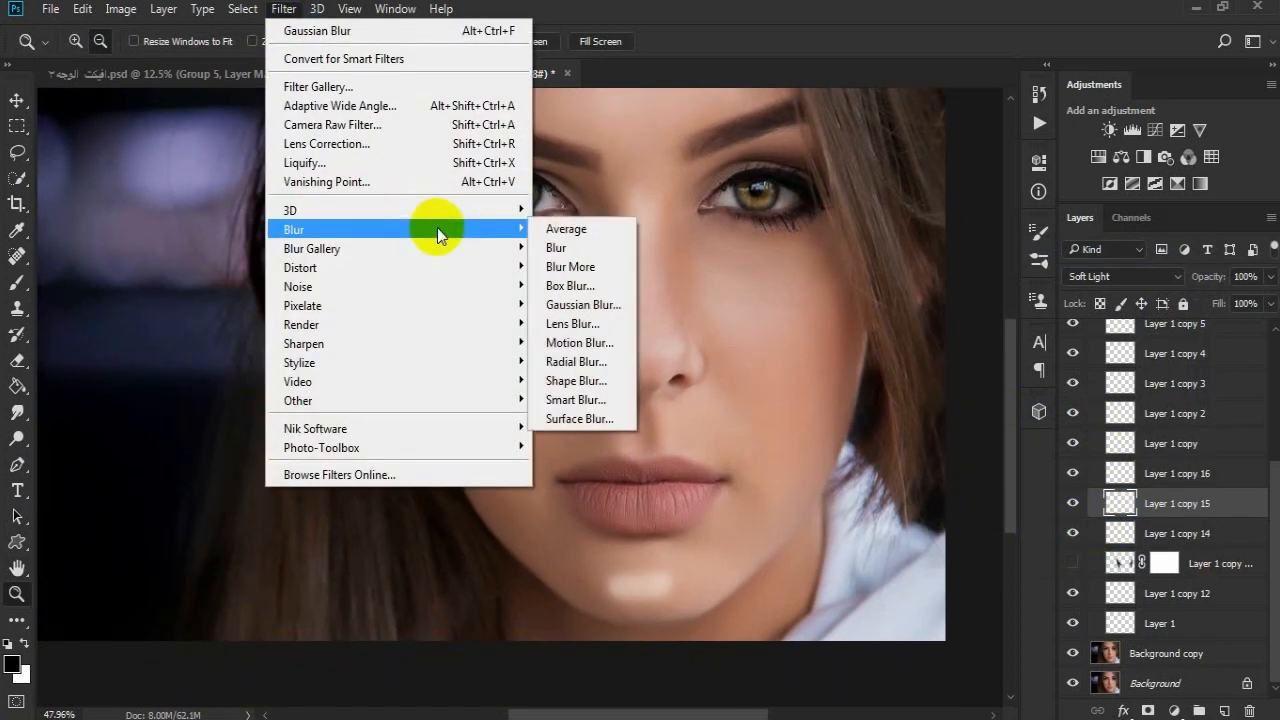
{"action": "left_click", "coordinate": [604, 305]}
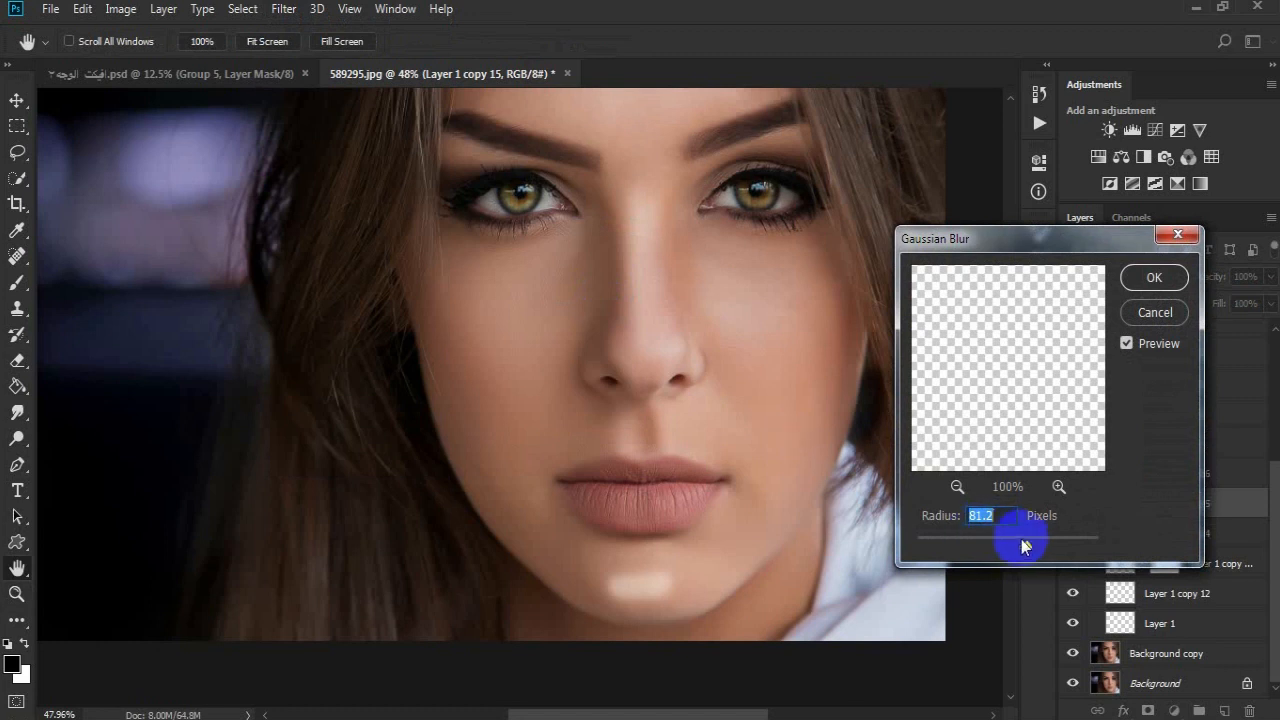
{"action": "left_click", "coordinate": [1155, 312]}
{"action": "key", "text": "z"}
Blend the white chin highlight on Layer 1 copy 14 with a Gaussian Blur of about 29.1 px radius
{"action": "left_click", "coordinate": [1223, 535]}
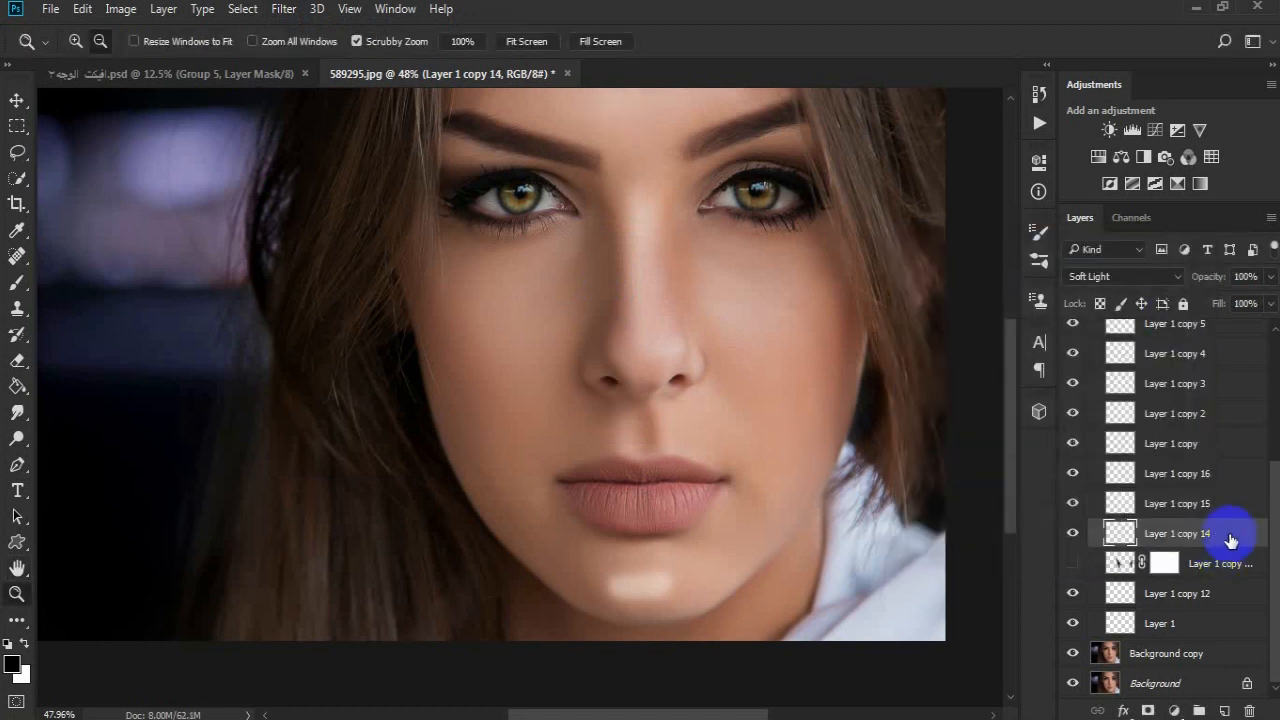
{"action": "left_click", "coordinate": [282, 8]}
{"action": "mouse_move", "coordinate": [449, 230]}
{"action": "left_click", "coordinate": [590, 298]}
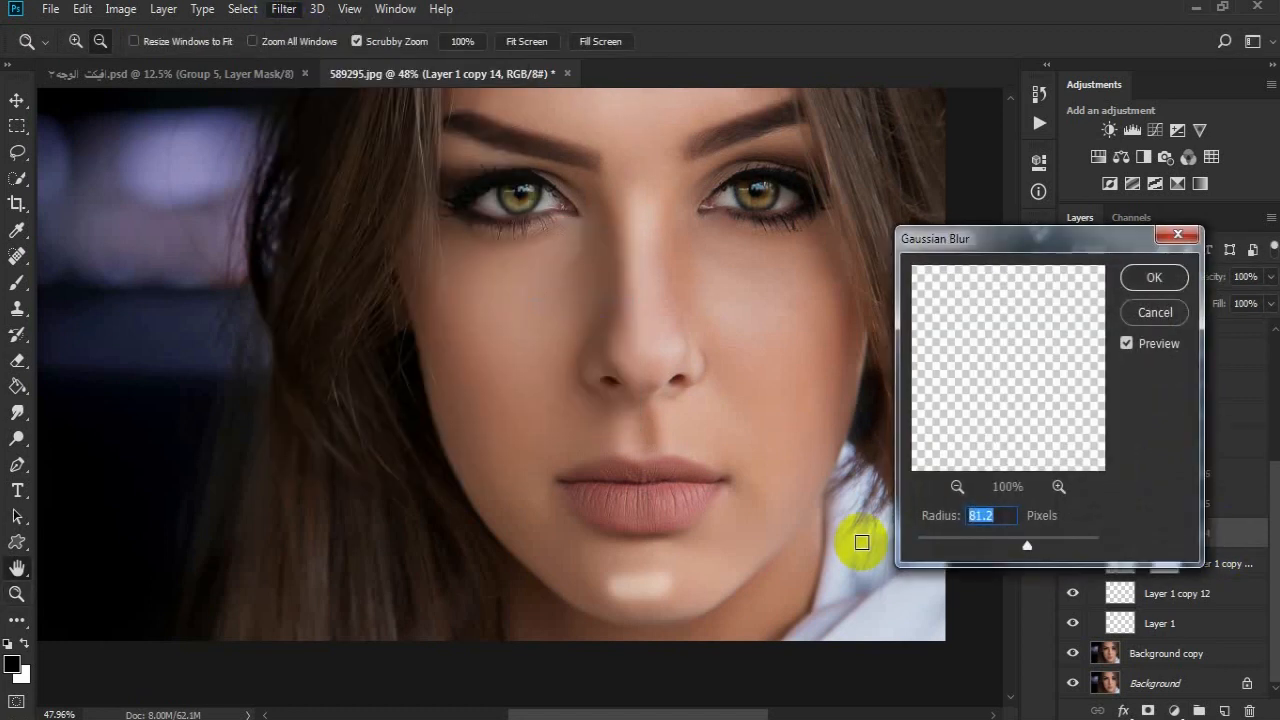
{"action": "left_click_drag", "start_coordinate": [1020, 551], "coordinate": [963, 539]}
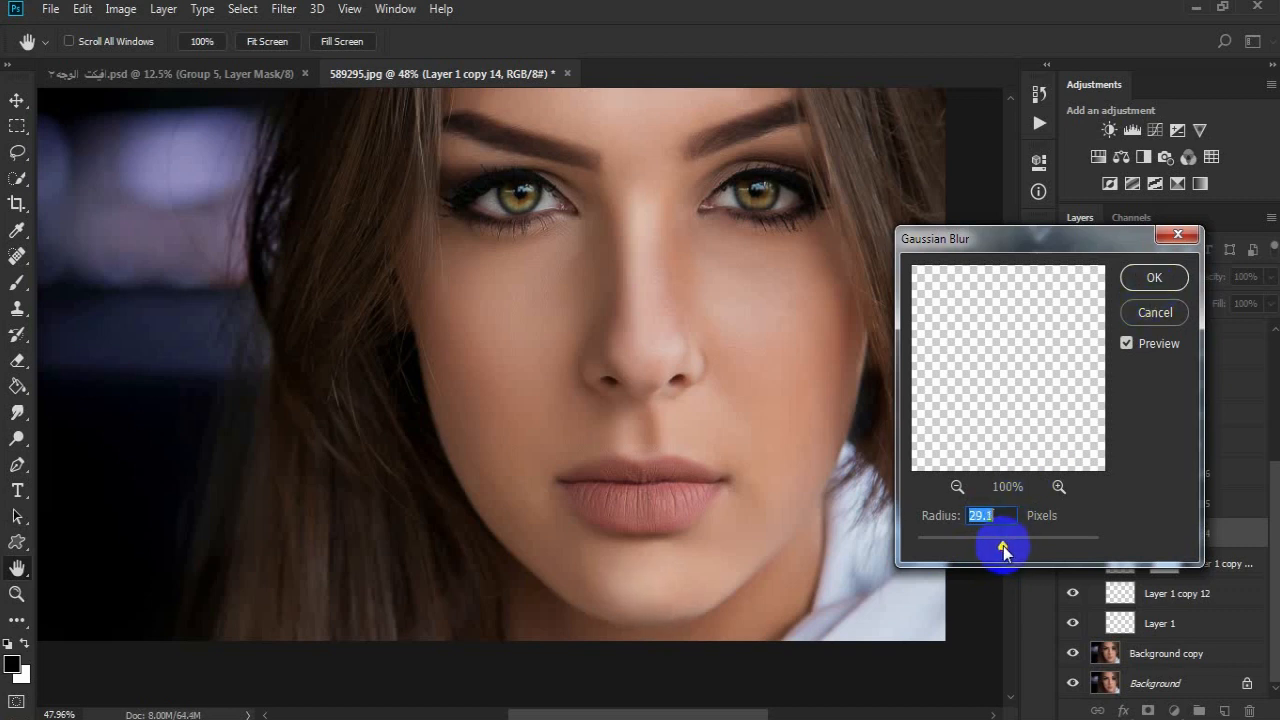
{"action": "left_click", "coordinate": [1152, 280]}
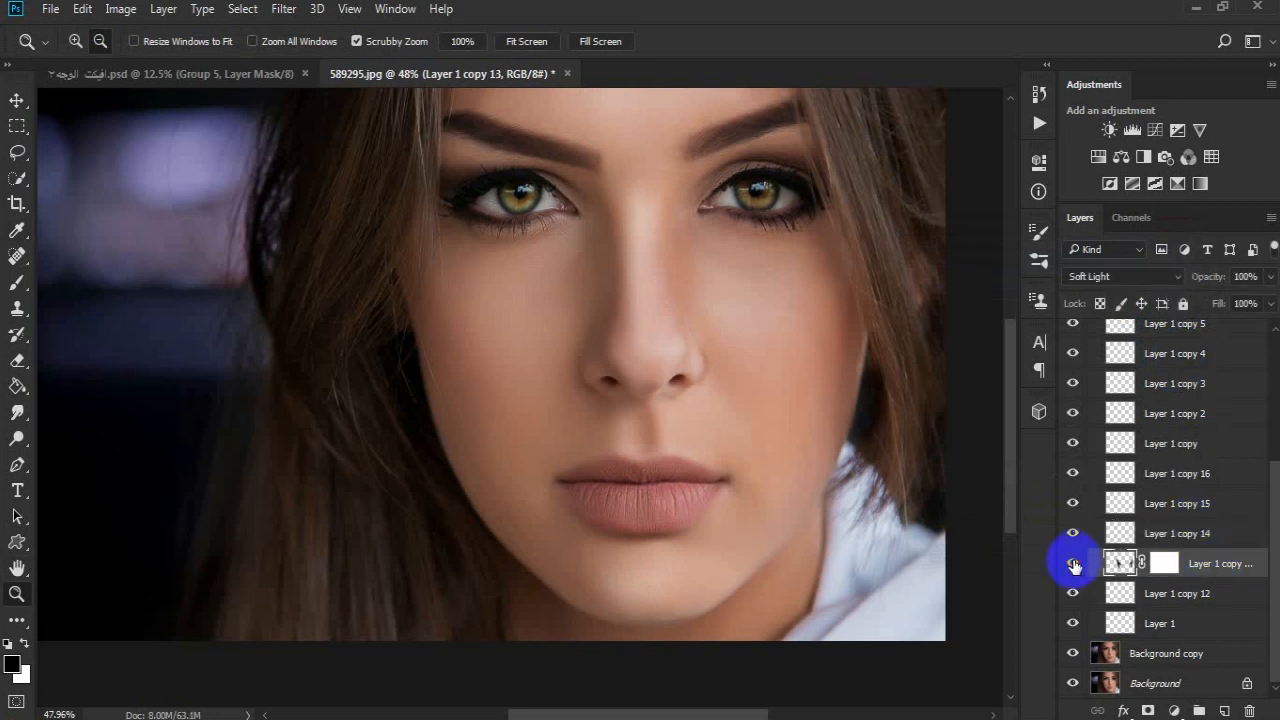
Show the layer Layer 1 copy 13, which holds the dark cheek contours
{"action": "left_click", "coordinate": [1072, 563]}
{"action": "left_click", "coordinate": [281, 8]}
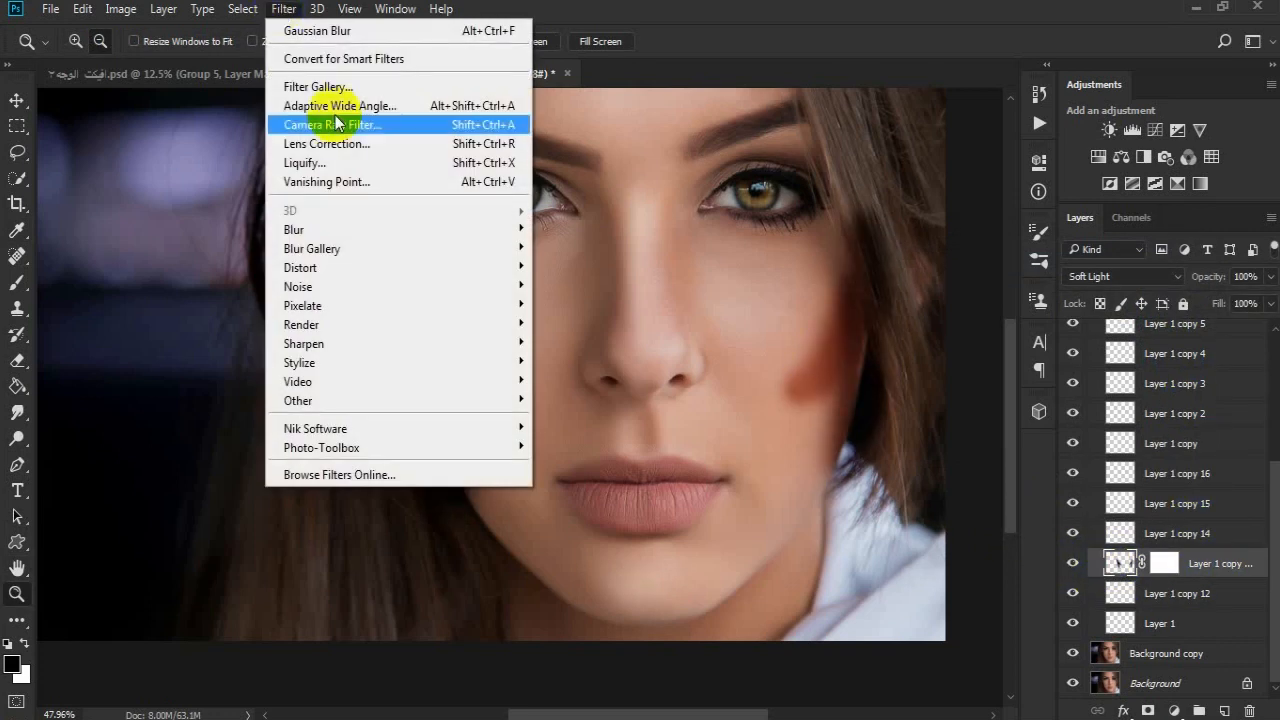
{"action": "mouse_move", "coordinate": [508, 230]}
{"action": "left_click", "coordinate": [583, 305]}
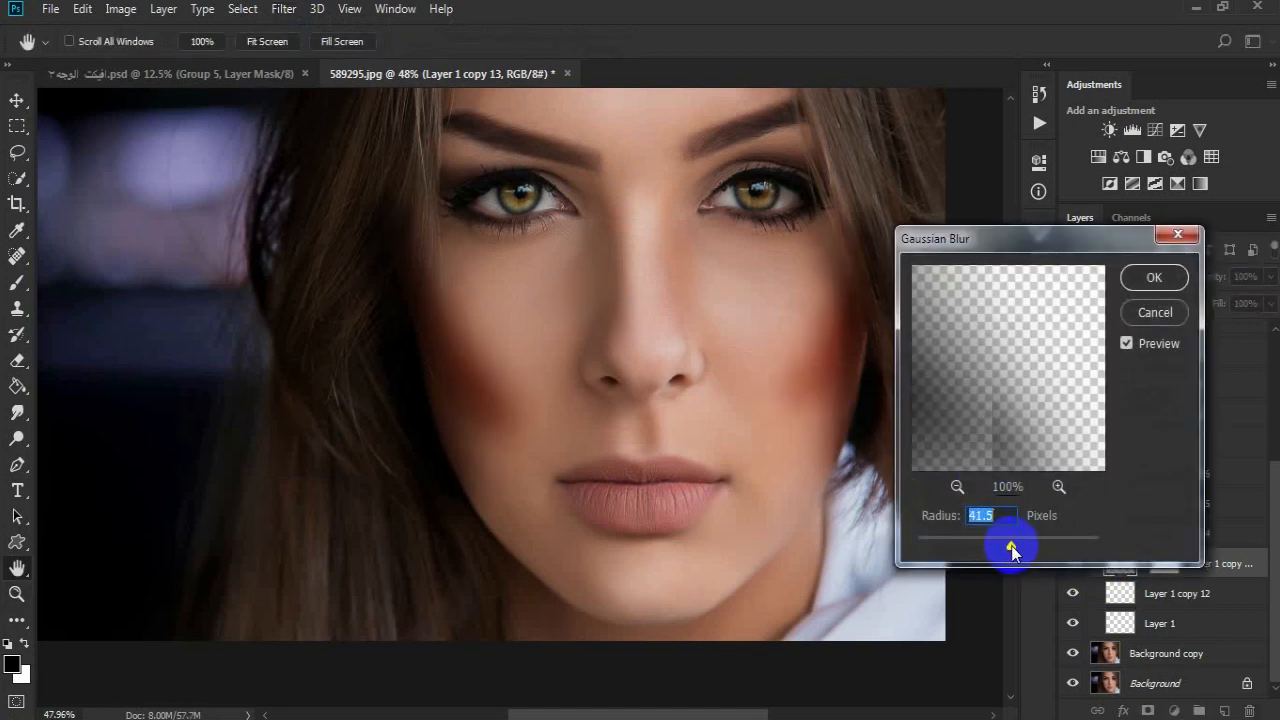
{"action": "left_click", "coordinate": [1158, 313]}
Blend the dark cheek contours on Layer 1 copy 13 with a Gaussian Blur of about 75.5 px radius
{"action": "left_click", "coordinate": [1125, 560]}
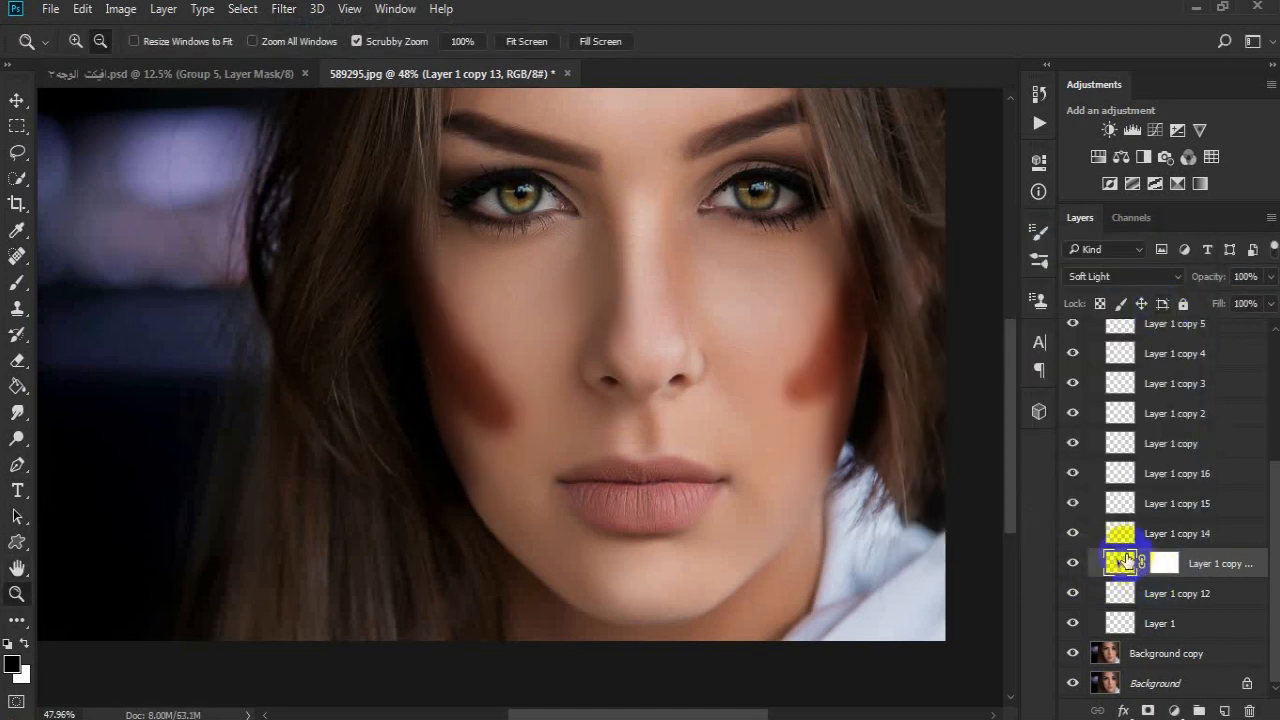
{"action": "left_click", "coordinate": [285, 8]}
{"action": "mouse_move", "coordinate": [340, 223]}
{"action": "left_click", "coordinate": [605, 297]}
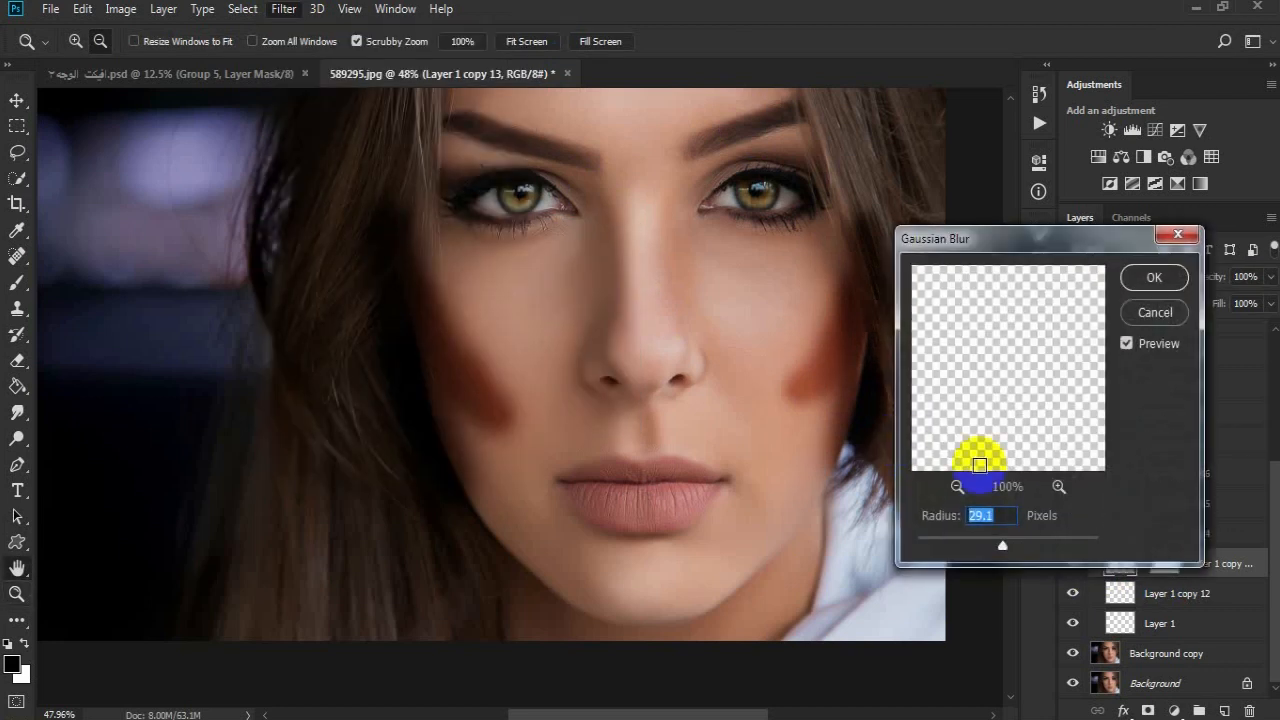
{"action": "left_click_drag", "start_coordinate": [1002, 546], "coordinate": [1025, 549]}
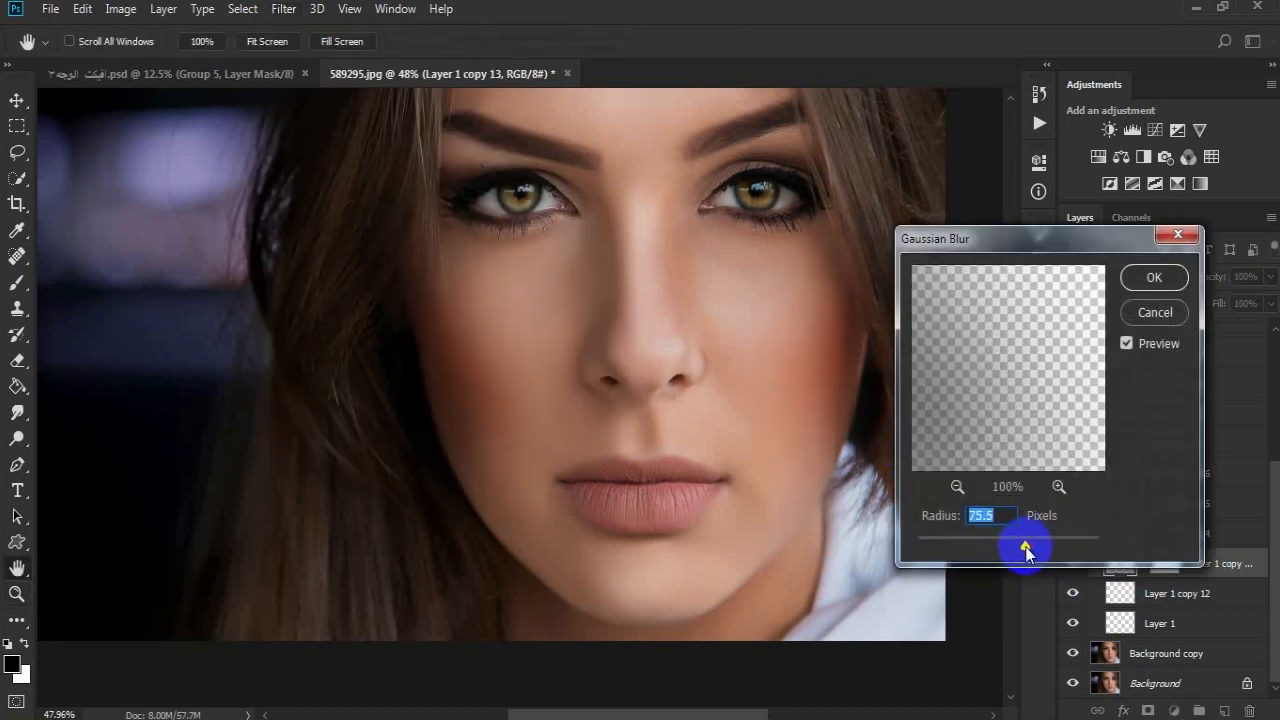
{"action": "left_click", "coordinate": [1150, 277]}
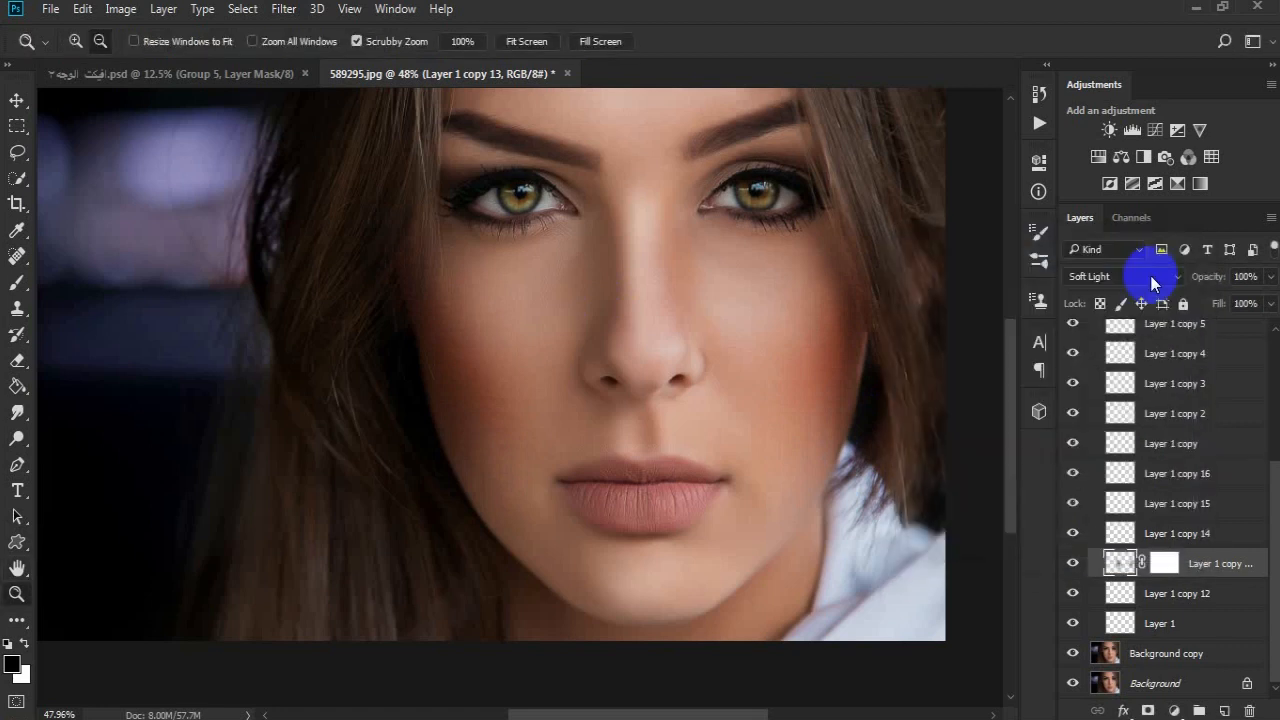
Mask Layer 1 copy 13 over the hair beside the face with a soft black brush up to 171 px, and set its opacity to 72%
{"action": "left_click", "coordinate": [1165, 563]}
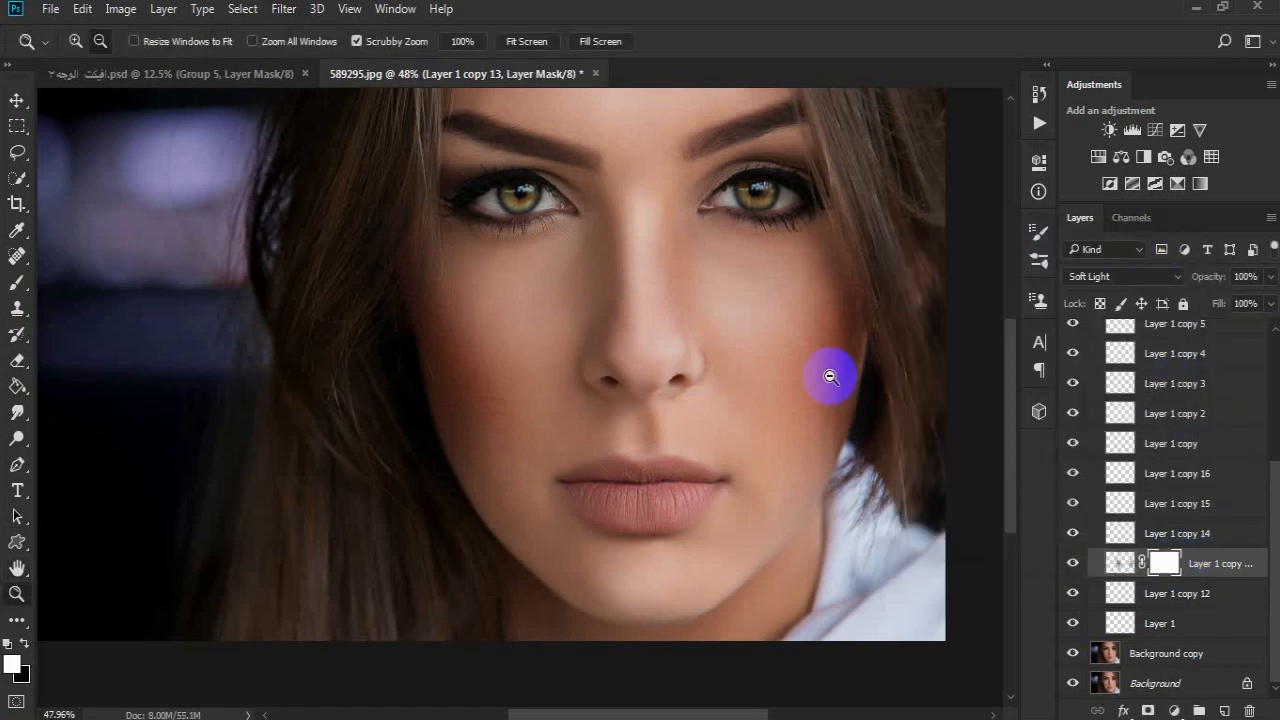
{"action": "left_click", "coordinate": [20, 282]}
{"action": "left_click", "coordinate": [24, 642]}
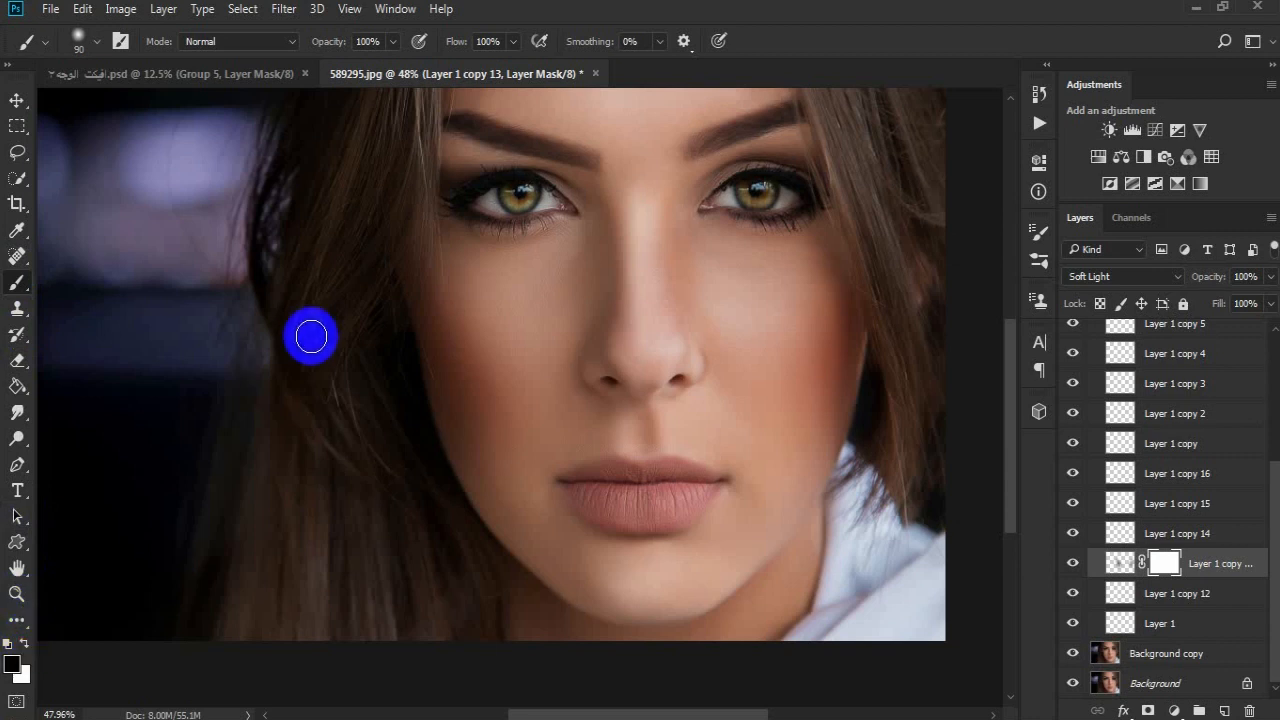
{"action": "right_click", "coordinate": [344, 366]}
{"action": "left_click_drag", "start_coordinate": [495, 416], "coordinate": [507, 416]}
{"action": "mouse_move", "coordinate": [339, 271]}
{"action": "left_mouse_down"}
{"action": "mouse_move", "coordinate": [355, 394]}
{"action": "mouse_move", "coordinate": [336, 340]}
{"action": "left_mouse_up"}
{"action": "right_click", "coordinate": [334, 334]}
{"action": "mouse_move", "coordinate": [491, 385]}
{"action": "left_mouse_down"}
{"action": "mouse_move", "coordinate": [498, 395]}
{"action": "mouse_move", "coordinate": [514, 378]}
{"action": "left_mouse_up"}
{"action": "mouse_move", "coordinate": [311, 439]}
{"action": "left_mouse_down"}
{"action": "mouse_move", "coordinate": [282, 226]}
{"action": "mouse_move", "coordinate": [366, 380]}
{"action": "mouse_move", "coordinate": [400, 500]}
{"action": "mouse_move", "coordinate": [510, 625]}
{"action": "left_mouse_up"}
{"action": "mouse_move", "coordinate": [904, 437]}
{"action": "left_mouse_down"}
{"action": "mouse_move", "coordinate": [923, 318]}
{"action": "mouse_move", "coordinate": [926, 503]}
{"action": "mouse_move", "coordinate": [891, 243]}
{"action": "mouse_move", "coordinate": [929, 403]}
{"action": "mouse_move", "coordinate": [889, 217]}
{"action": "mouse_move", "coordinate": [908, 174]}
{"action": "mouse_move", "coordinate": [923, 194]}
{"action": "left_mouse_up"}
{"action": "left_click", "coordinate": [1073, 563]}
{"action": "left_click", "coordinate": [1073, 563]}
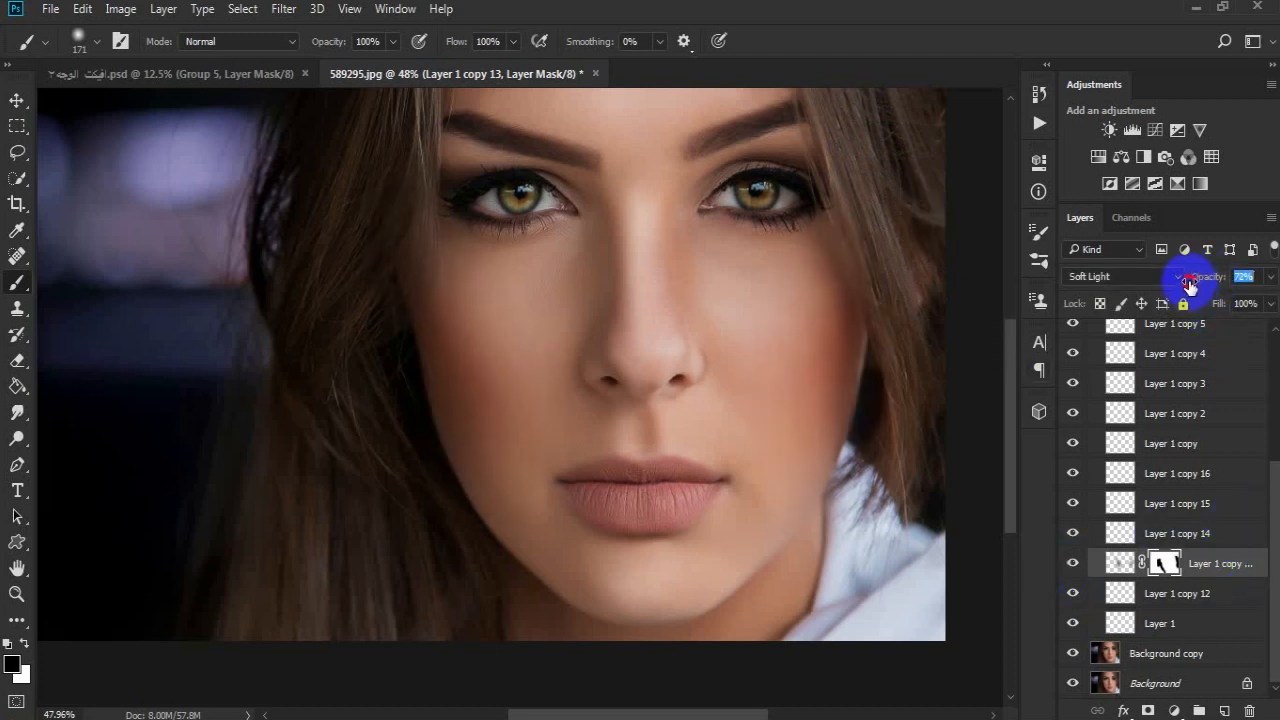
Collapse Group 1 and compare the whole portrait with and without the group's retouching
{"action": "left_click", "coordinate": [16, 594]}
{"action": "left_click_drag", "start_coordinate": [540, 390], "coordinate": [507, 357]}
{"action": "left_click_drag", "start_coordinate": [1274, 479], "coordinate": [1272, 333]}
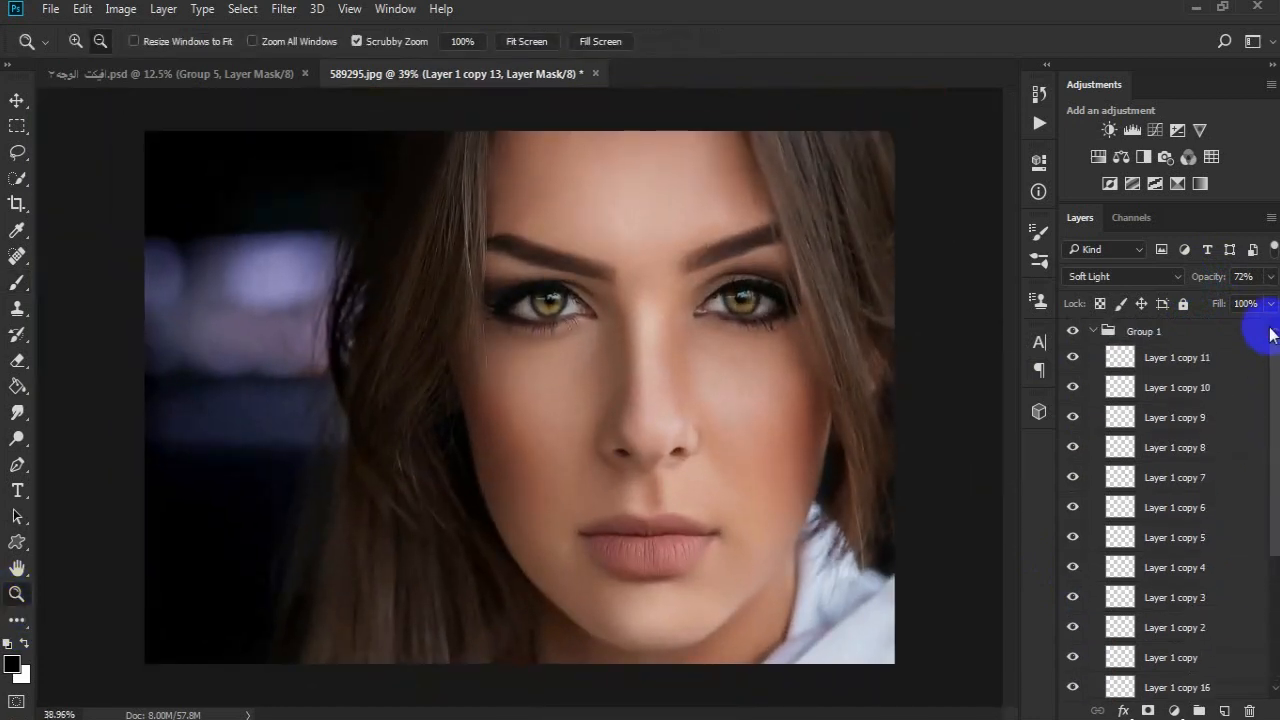
{"action": "left_click", "coordinate": [1096, 335]}
{"action": "left_click", "coordinate": [1075, 334]}
{"action": "left_click", "coordinate": [1075, 334]}
{"action": "left_click", "coordinate": [1075, 334]}
{"action": "left_click", "coordinate": [1075, 334]}
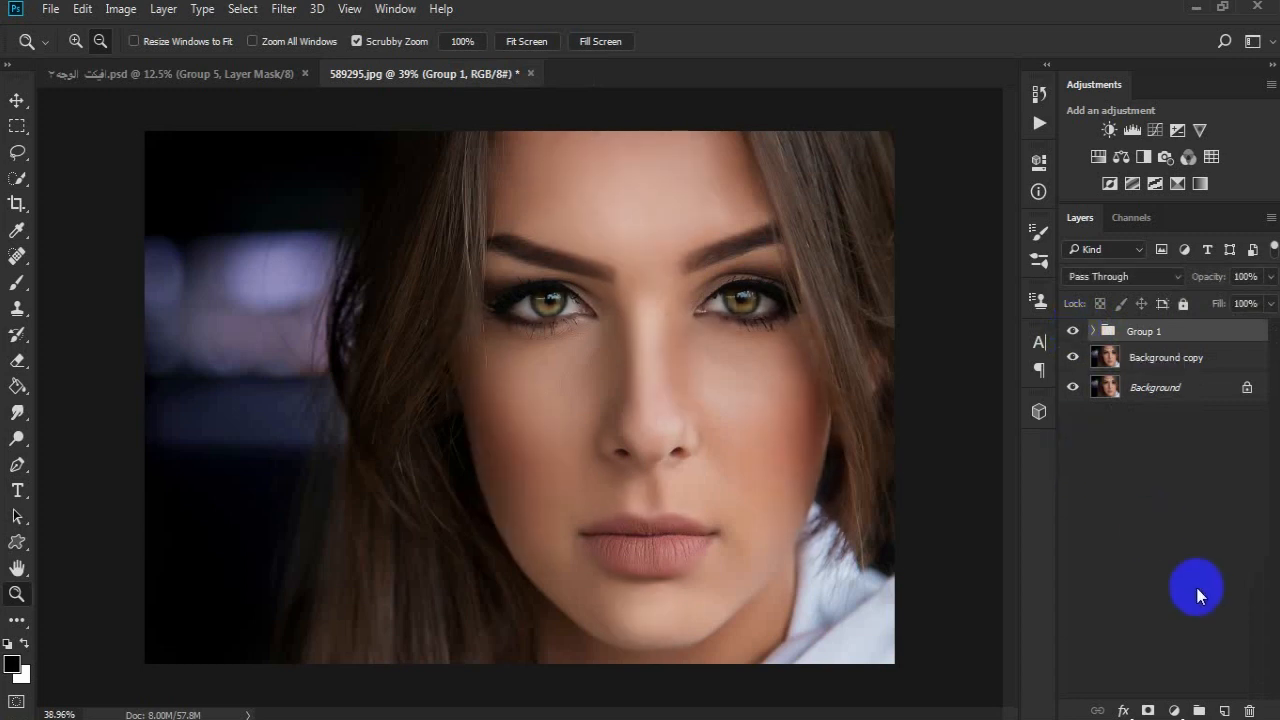
Copy Group 5 from the other open PSD into the portrait 589295.jpg and place it just below Group 1
{"action": "left_click", "coordinate": [1226, 710]}
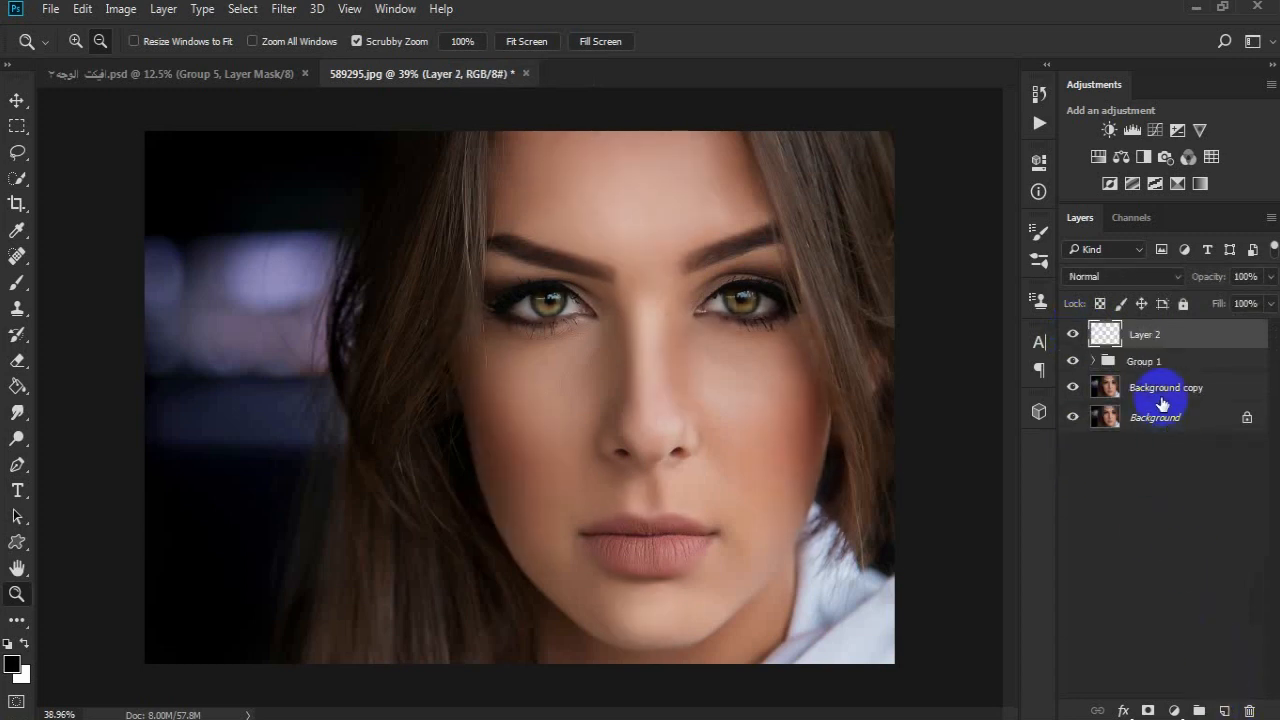
{"action": "key", "text": "ctrl+z"}
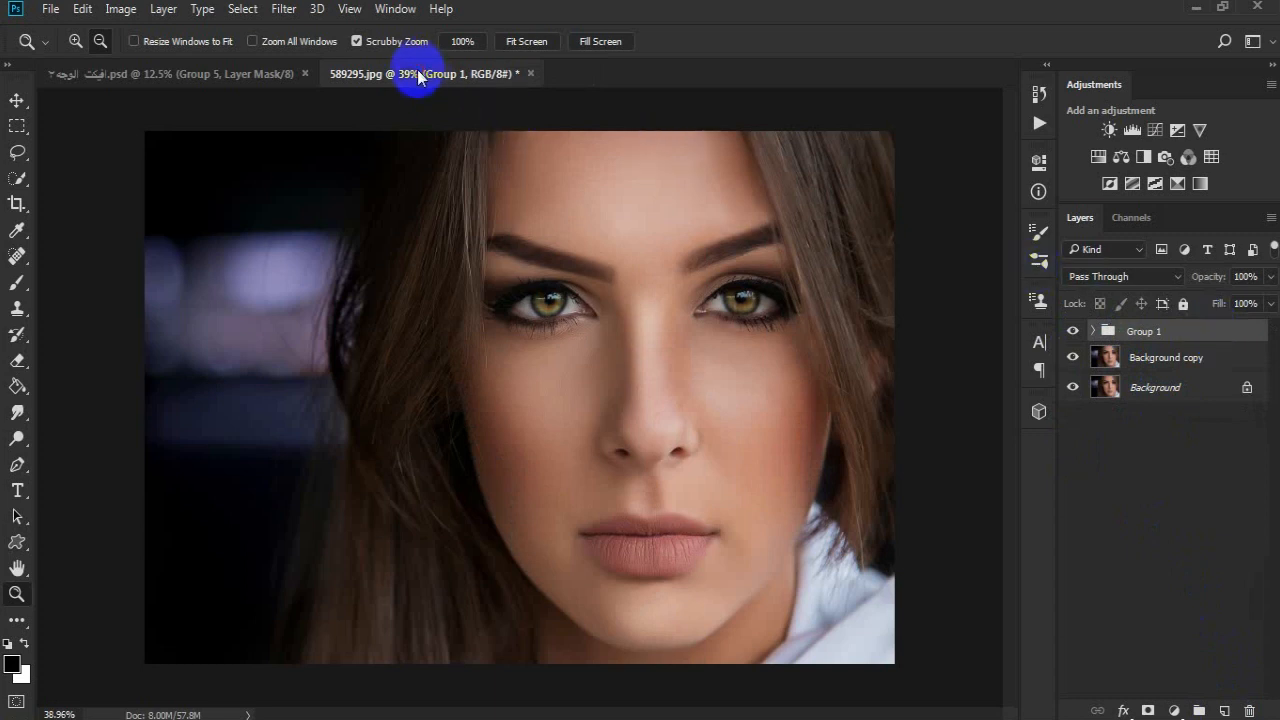
{"action": "left_click", "coordinate": [243, 75]}
{"action": "left_click_drag", "start_coordinate": [1110, 341], "coordinate": [543, 329]}
{"action": "left_click_drag", "start_coordinate": [1112, 333], "coordinate": [1106, 371]}
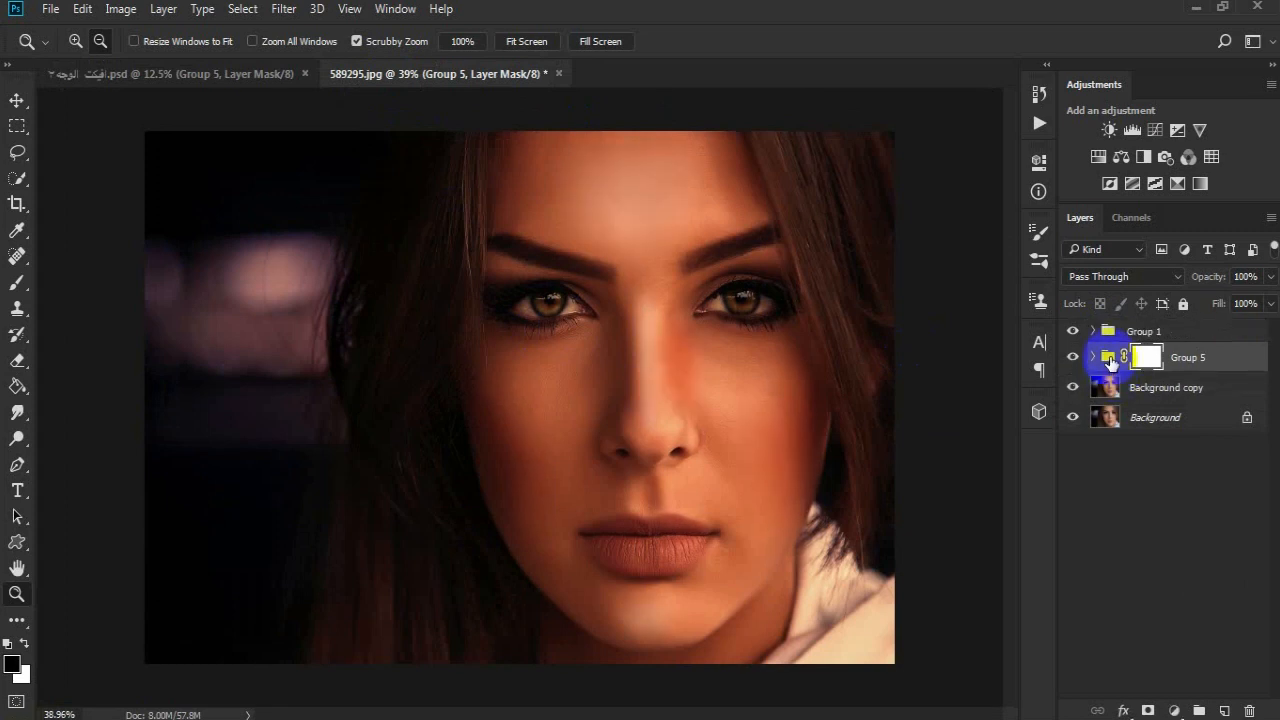
Lower the opacity of Group 5 to 28%
{"action": "left_click", "coordinate": [1182, 356]}
{"action": "left_click_drag", "start_coordinate": [1220, 278], "coordinate": [1095, 284]}
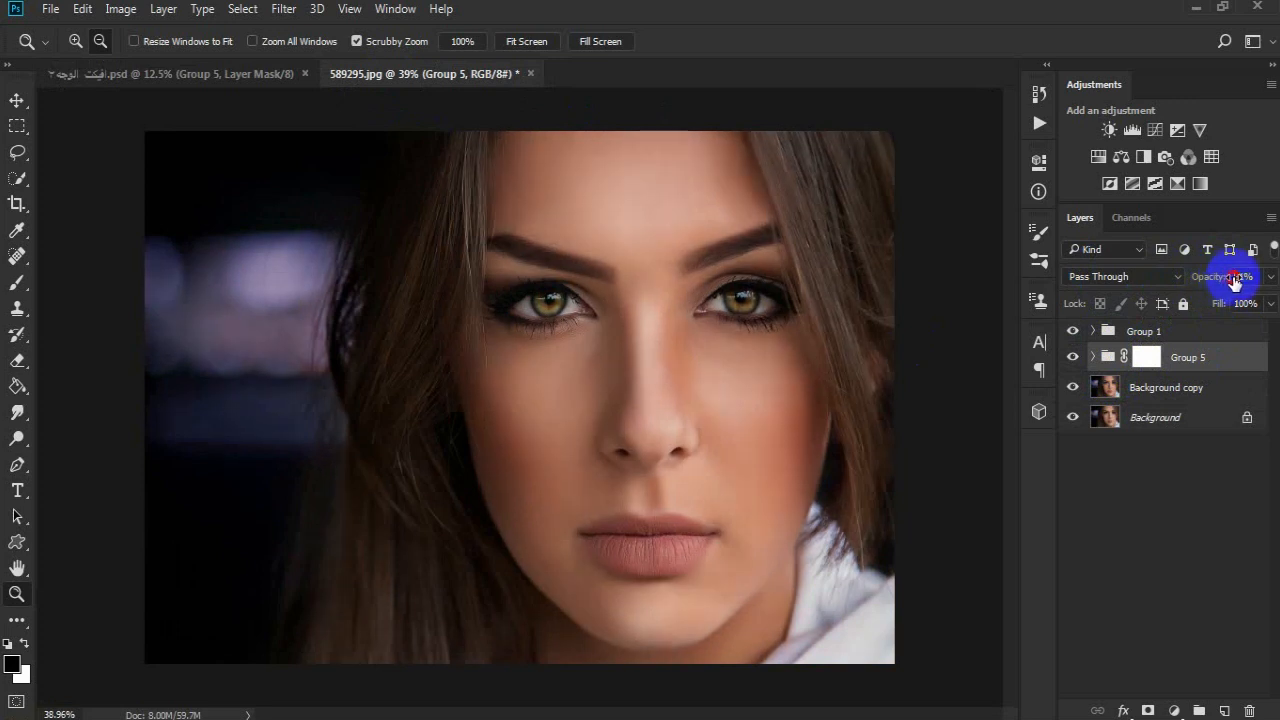
{"action": "left_click_drag", "start_coordinate": [1219, 283], "coordinate": [1212, 284]}
Invert Group 5's mask and reveal the effect over the face with a soft white brush of 291 px and 432 px
{"action": "left_click", "coordinate": [1147, 357]}
{"action": "key", "text": "ctrl+i"}
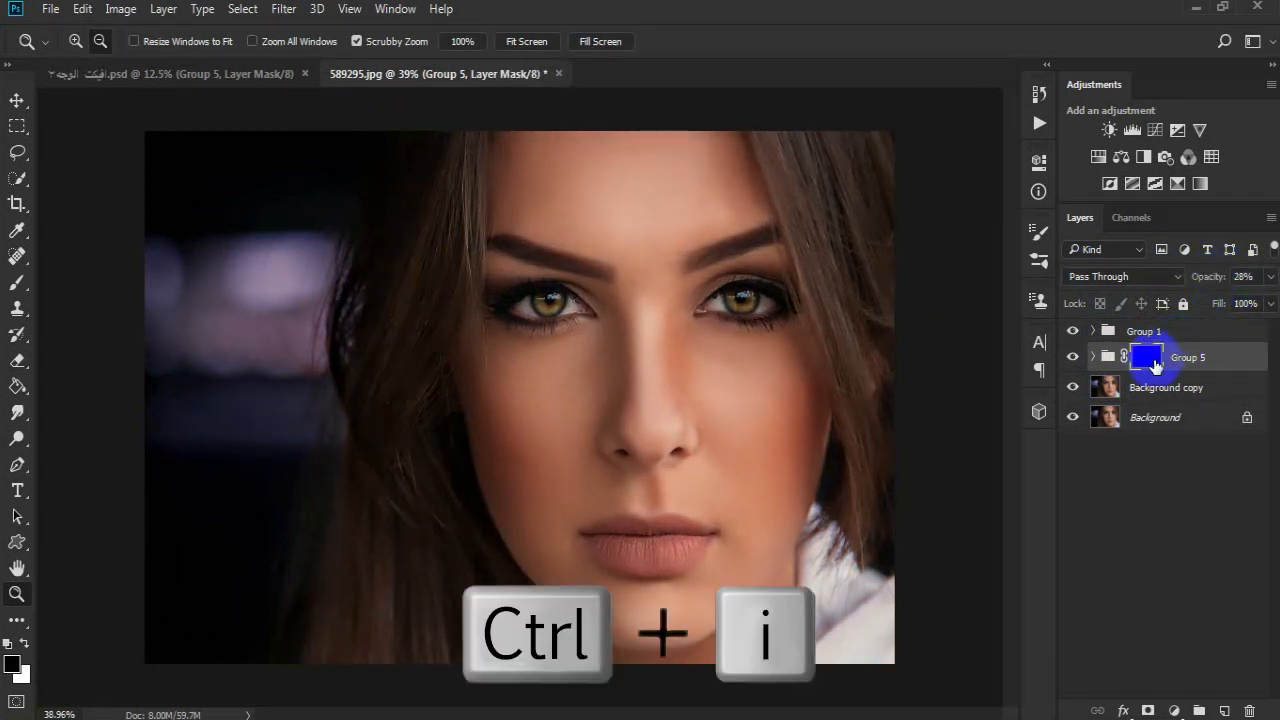
{"action": "left_click", "coordinate": [17, 283]}
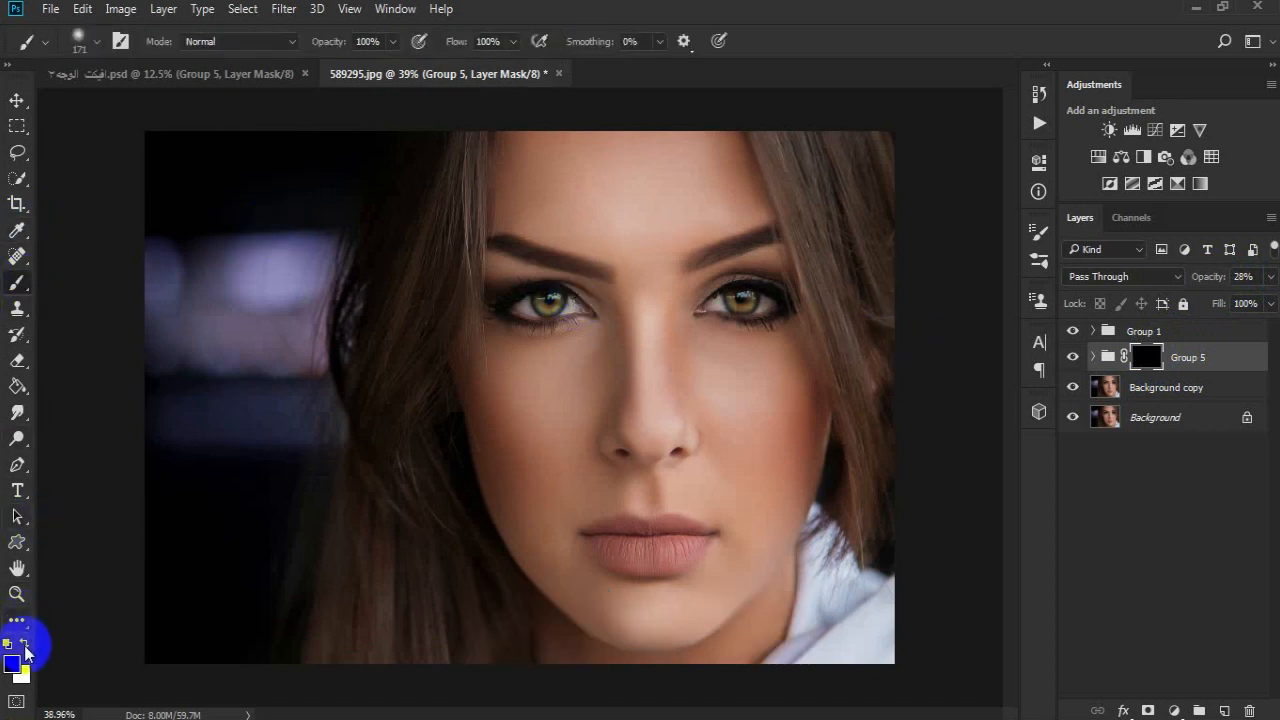
{"action": "right_click", "coordinate": [500, 484]}
{"action": "left_click_drag", "start_coordinate": [674, 443], "coordinate": [689, 443]}
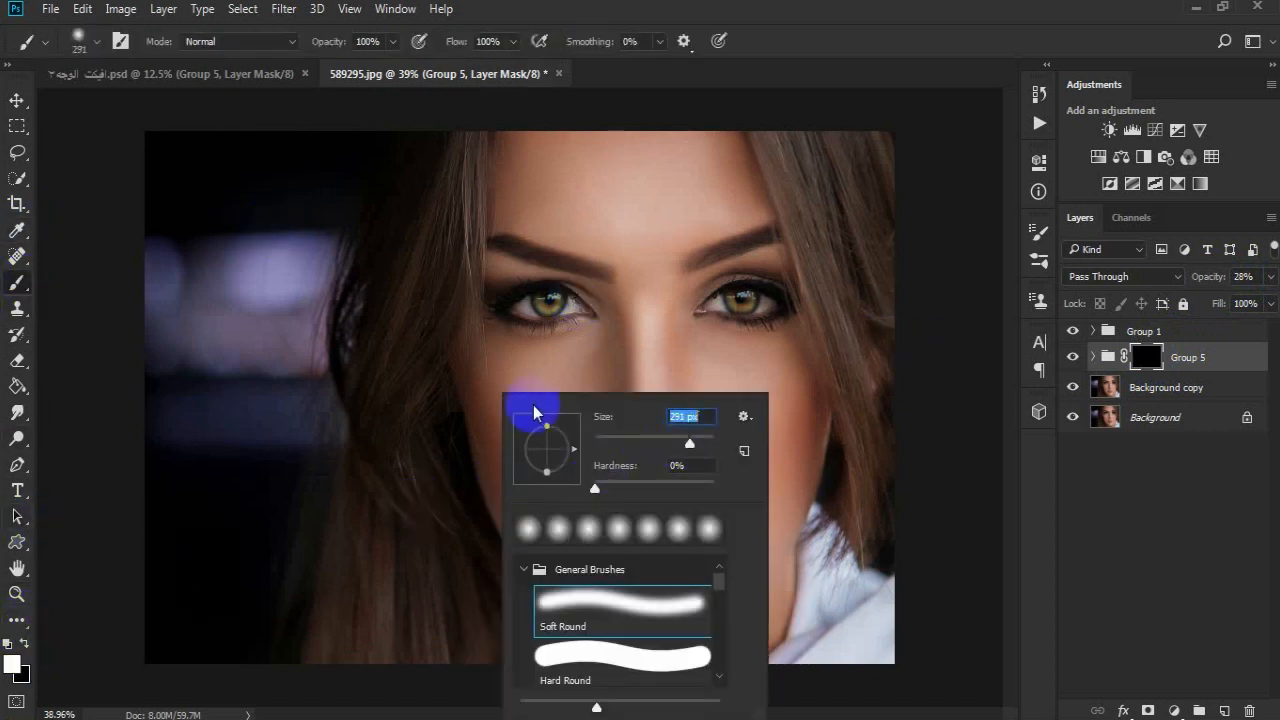
{"action": "mouse_move", "coordinate": [458, 489]}
{"action": "left_mouse_down"}
{"action": "mouse_move", "coordinate": [391, 577]}
{"action": "mouse_move", "coordinate": [738, 621]}
{"action": "mouse_move", "coordinate": [753, 530]}
{"action": "mouse_move", "coordinate": [606, 577]}
{"action": "mouse_move", "coordinate": [510, 396]}
{"action": "mouse_move", "coordinate": [511, 361]}
{"action": "mouse_move", "coordinate": [574, 351]}
{"action": "mouse_move", "coordinate": [454, 415]}
{"action": "mouse_move", "coordinate": [522, 199]}
{"action": "mouse_move", "coordinate": [594, 177]}
{"action": "mouse_move", "coordinate": [649, 208]}
{"action": "mouse_move", "coordinate": [734, 174]}
{"action": "mouse_move", "coordinate": [638, 388]}
{"action": "mouse_move", "coordinate": [697, 345]}
{"action": "mouse_move", "coordinate": [621, 372]}
{"action": "mouse_move", "coordinate": [639, 151]}
{"action": "mouse_move", "coordinate": [762, 354]}
{"action": "mouse_move", "coordinate": [756, 497]}
{"action": "mouse_move", "coordinate": [712, 639]}
{"action": "left_mouse_up"}
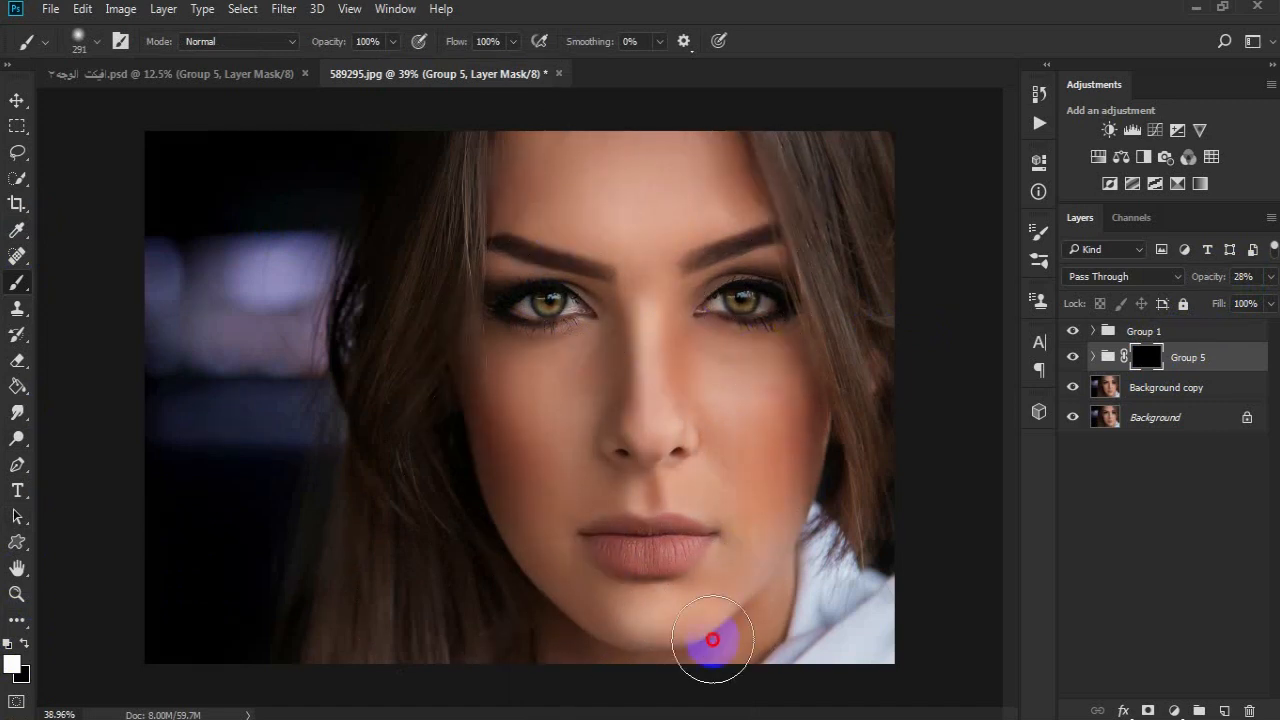
{"action": "right_click", "coordinate": [634, 387]}
{"action": "left_click_drag", "start_coordinate": [822, 441], "coordinate": [841, 443]}
{"action": "mouse_move", "coordinate": [634, 302]}
{"action": "left_mouse_down"}
{"action": "mouse_move", "coordinate": [580, 305]}
{"action": "mouse_move", "coordinate": [590, 651]}
{"action": "mouse_move", "coordinate": [830, 371]}
{"action": "mouse_move", "coordinate": [811, 194]}
{"action": "mouse_move", "coordinate": [489, 206]}
{"action": "mouse_move", "coordinate": [398, 574]}
{"action": "mouse_move", "coordinate": [614, 563]}
{"action": "mouse_move", "coordinate": [729, 580]}
{"action": "mouse_move", "coordinate": [620, 263]}
{"action": "mouse_move", "coordinate": [659, 342]}
{"action": "mouse_move", "coordinate": [709, 531]}
{"action": "mouse_move", "coordinate": [771, 314]}
{"action": "mouse_move", "coordinate": [800, 470]}
{"action": "left_mouse_up"}
{"action": "left_click", "coordinate": [1072, 357]}
{"action": "left_click", "coordinate": [1072, 357]}
Check individual layers in Group 1 by toggling their visibility, and reduce the opacity of Layer 1 copy 7 to about 75%
{"action": "left_click", "coordinate": [1093, 332]}
{"action": "left_click", "coordinate": [1075, 356]}
{"action": "left_click", "coordinate": [1075, 356]}
{"action": "left_click", "coordinate": [1071, 389]}
{"action": "left_click", "coordinate": [1071, 389]}
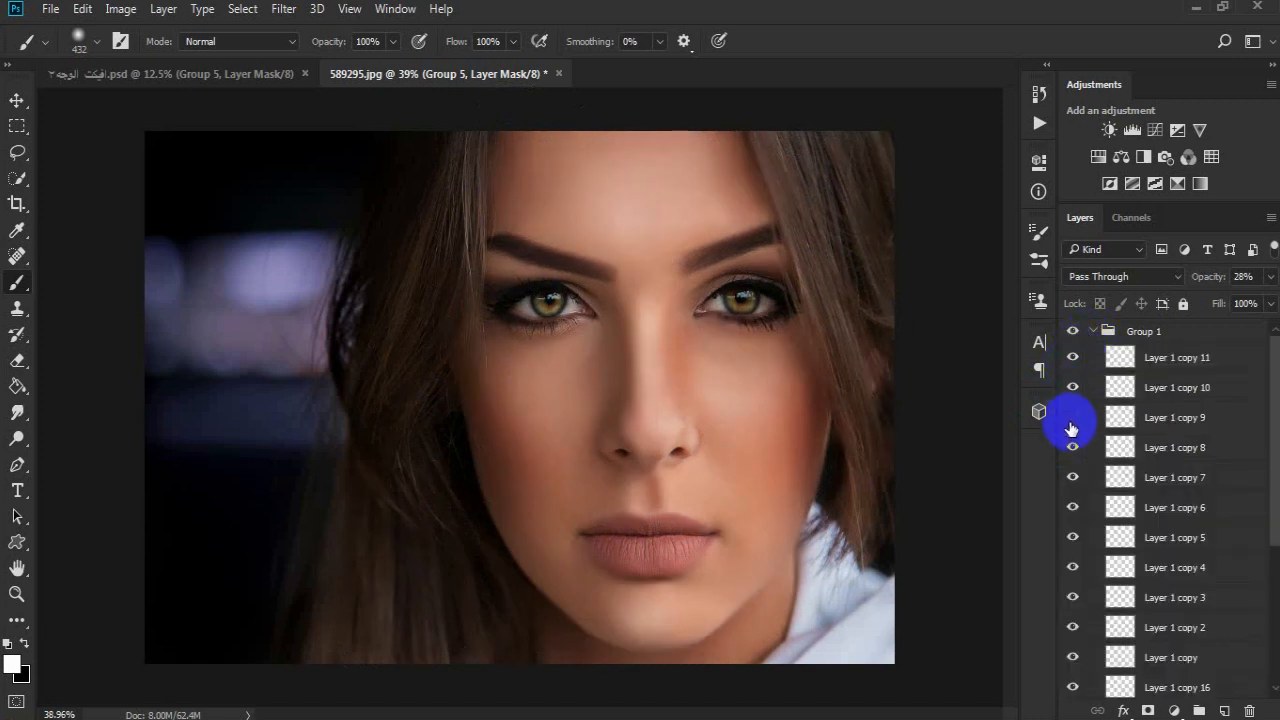
{"action": "left_click", "coordinate": [1070, 423]}
{"action": "left_click", "coordinate": [1072, 480]}
{"action": "left_click", "coordinate": [1072, 480]}
{"action": "left_click", "coordinate": [1172, 480]}
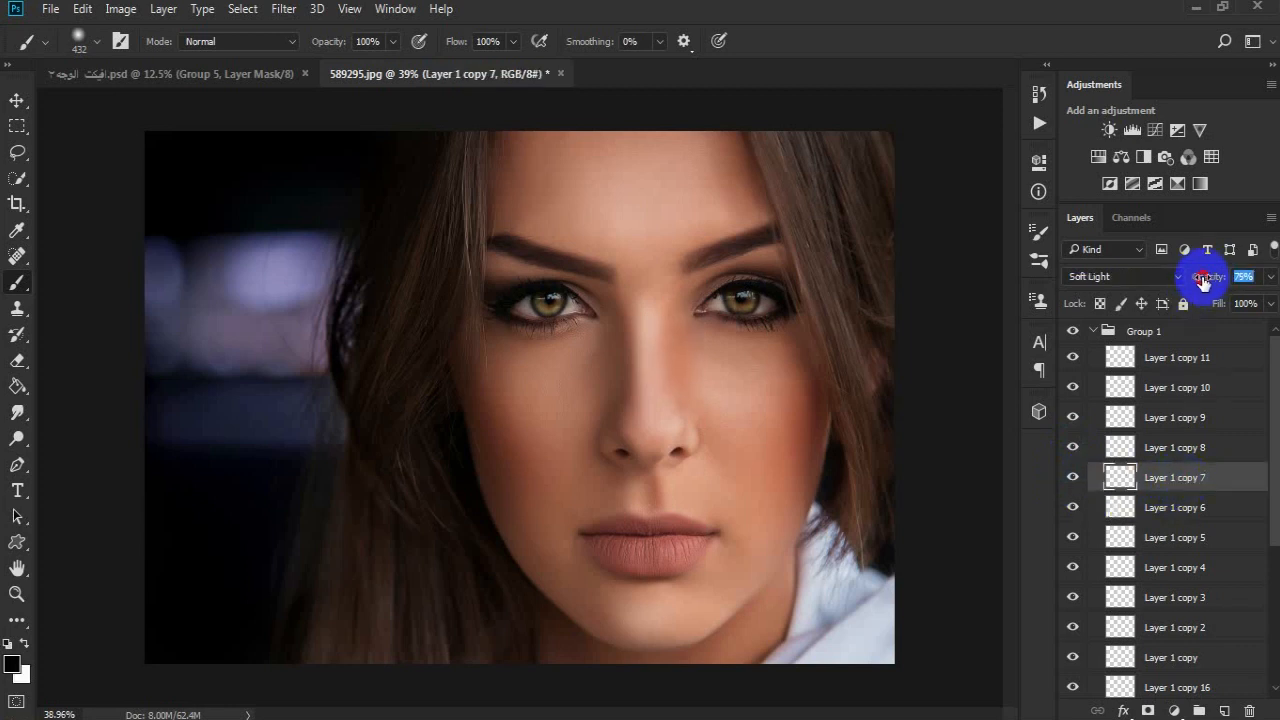
Collapse Group 1 and set the opacity of Group 5 to 20%
{"action": "left_click", "coordinate": [1097, 333]}
{"action": "left_click", "coordinate": [1220, 358]}
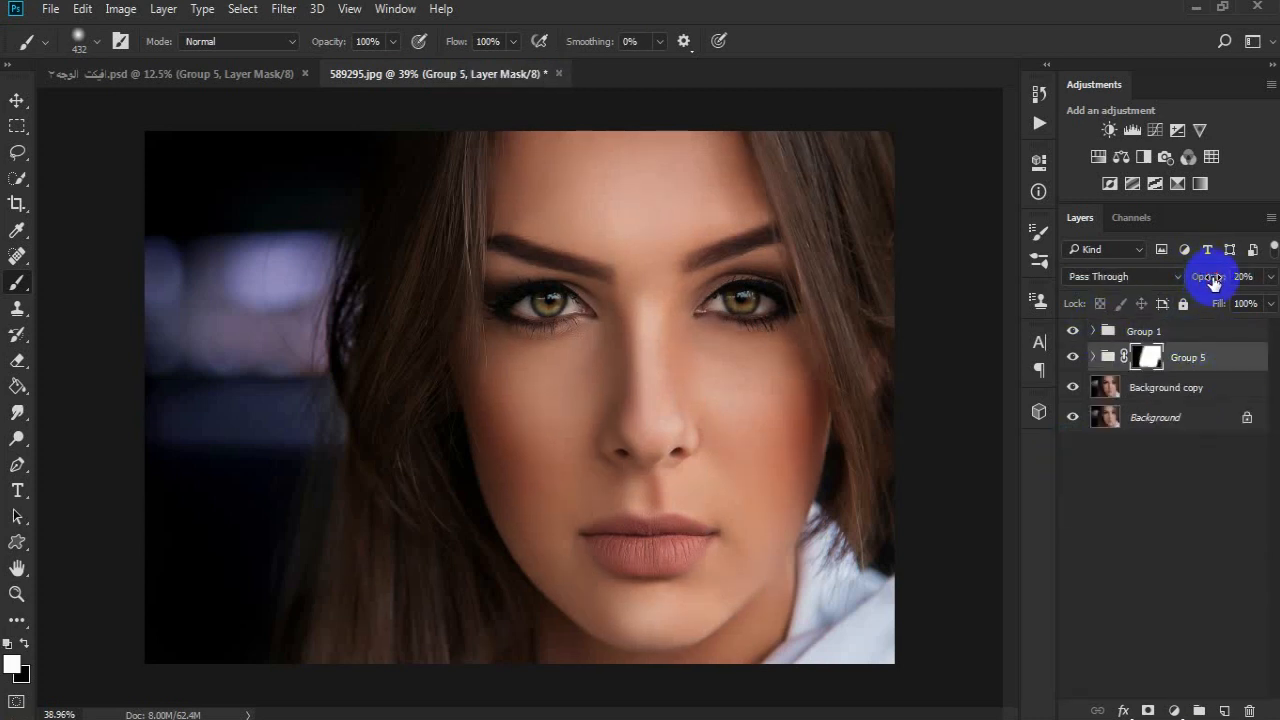
Create a new layer above Group 1 and stamp all visible layers onto it
{"action": "left_click", "coordinate": [1224, 335]}
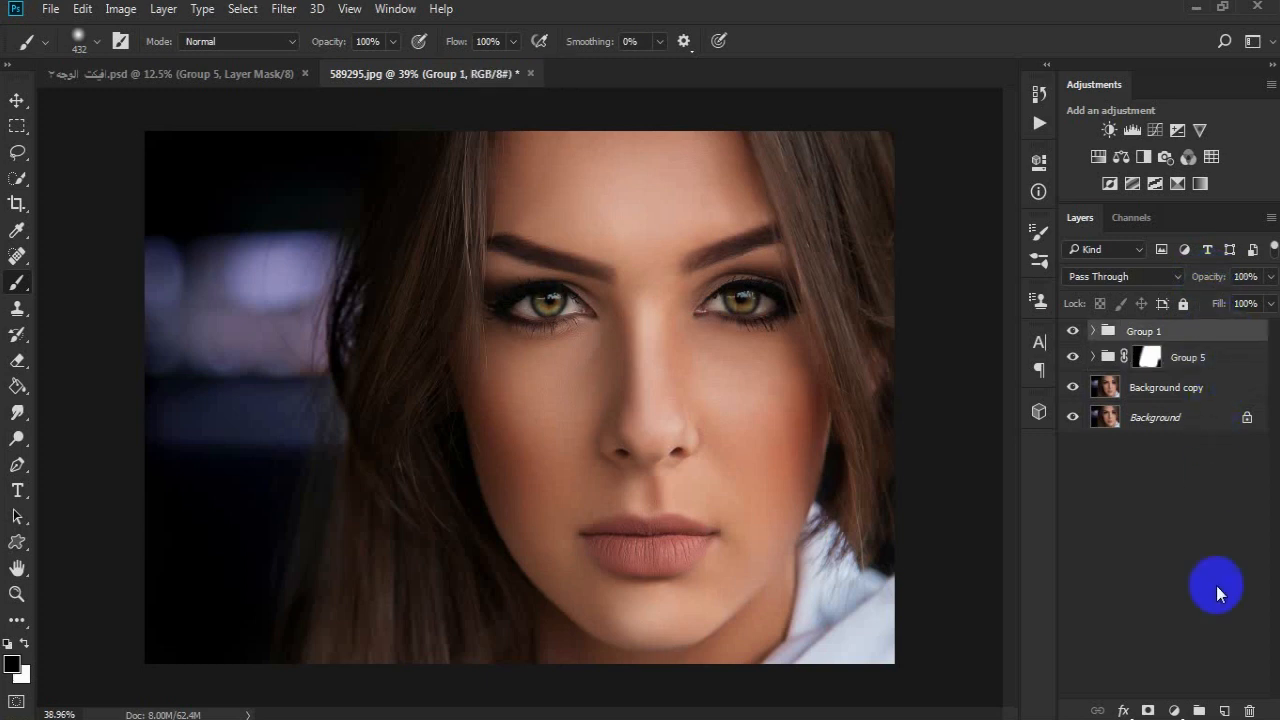
{"action": "left_click", "coordinate": [1222, 710]}
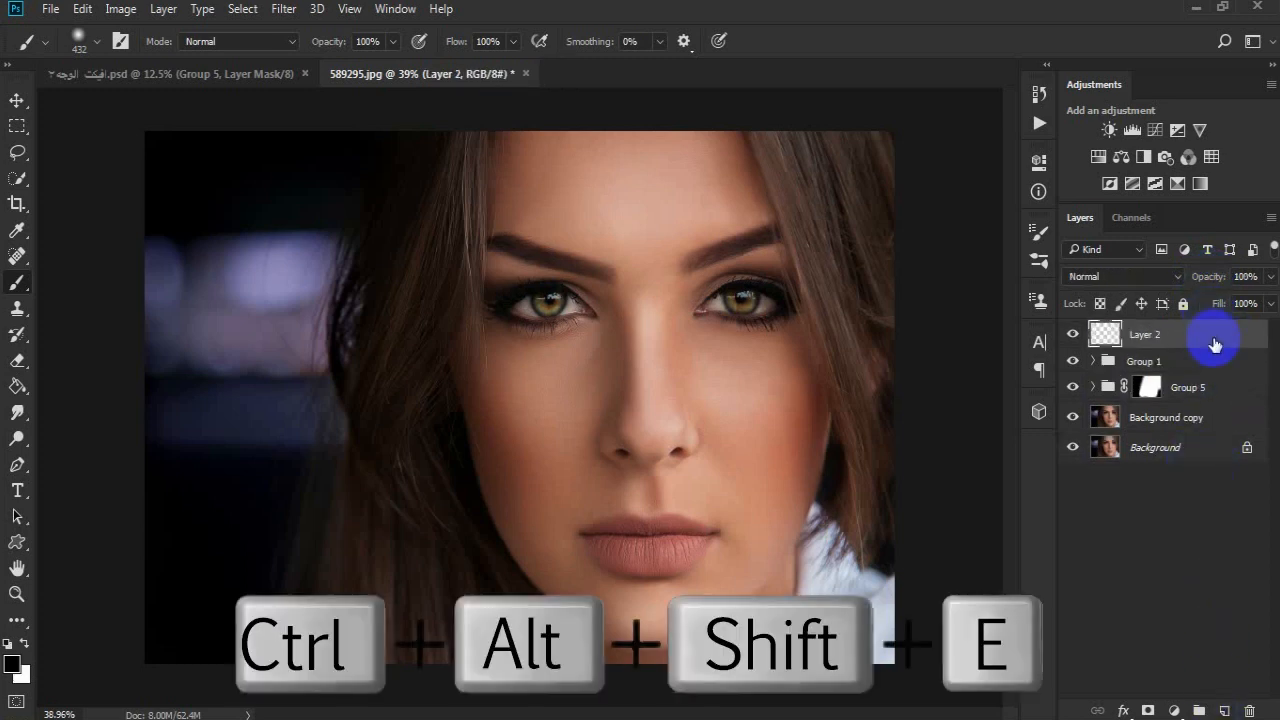
Open the stamped layer in the SkinFiner 2.0 filter and set skin smoothing Fine to -32 and Amount to 37
{"action": "left_click", "coordinate": [284, 9]}
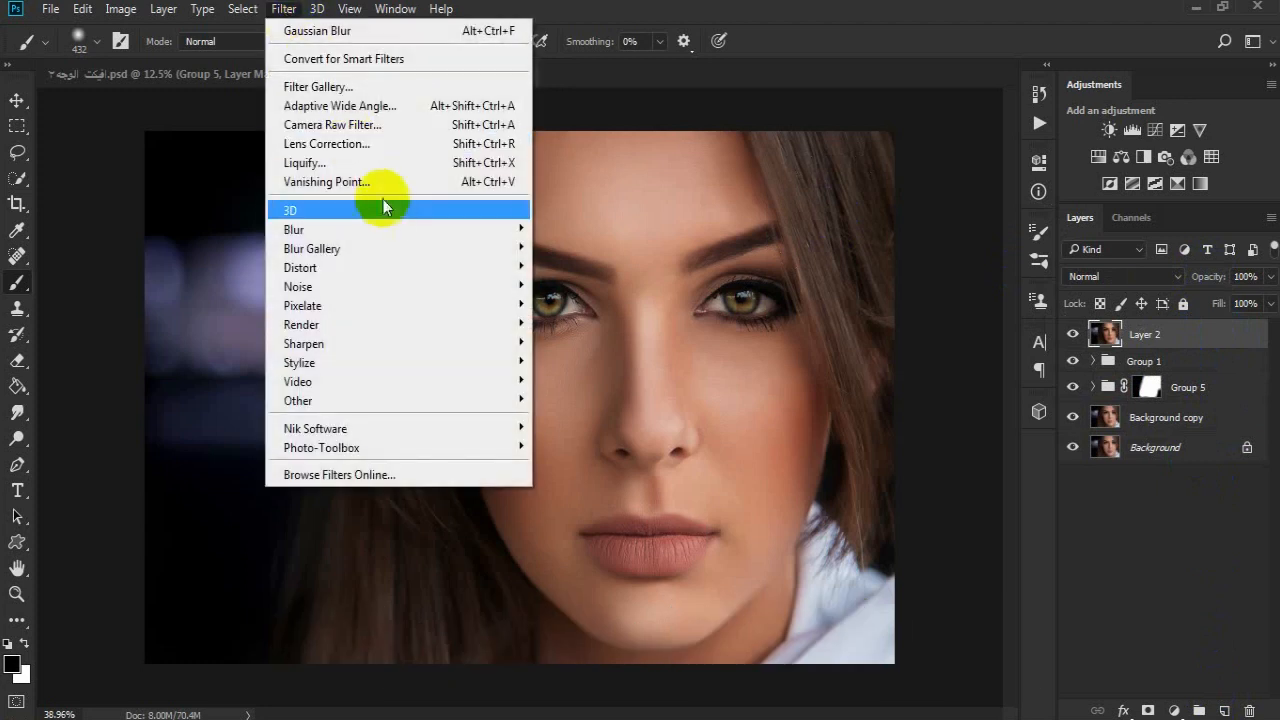
{"action": "left_click", "coordinate": [556, 441]}
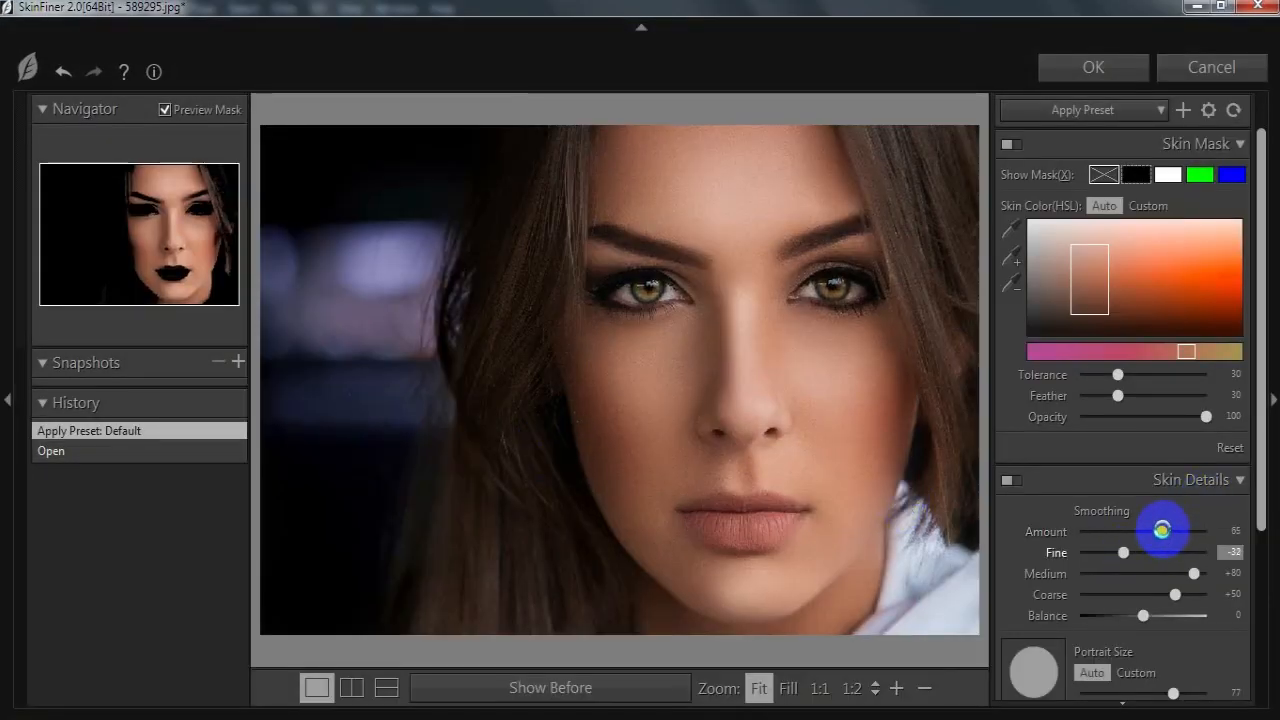
{"action": "left_click", "coordinate": [1161, 530]}
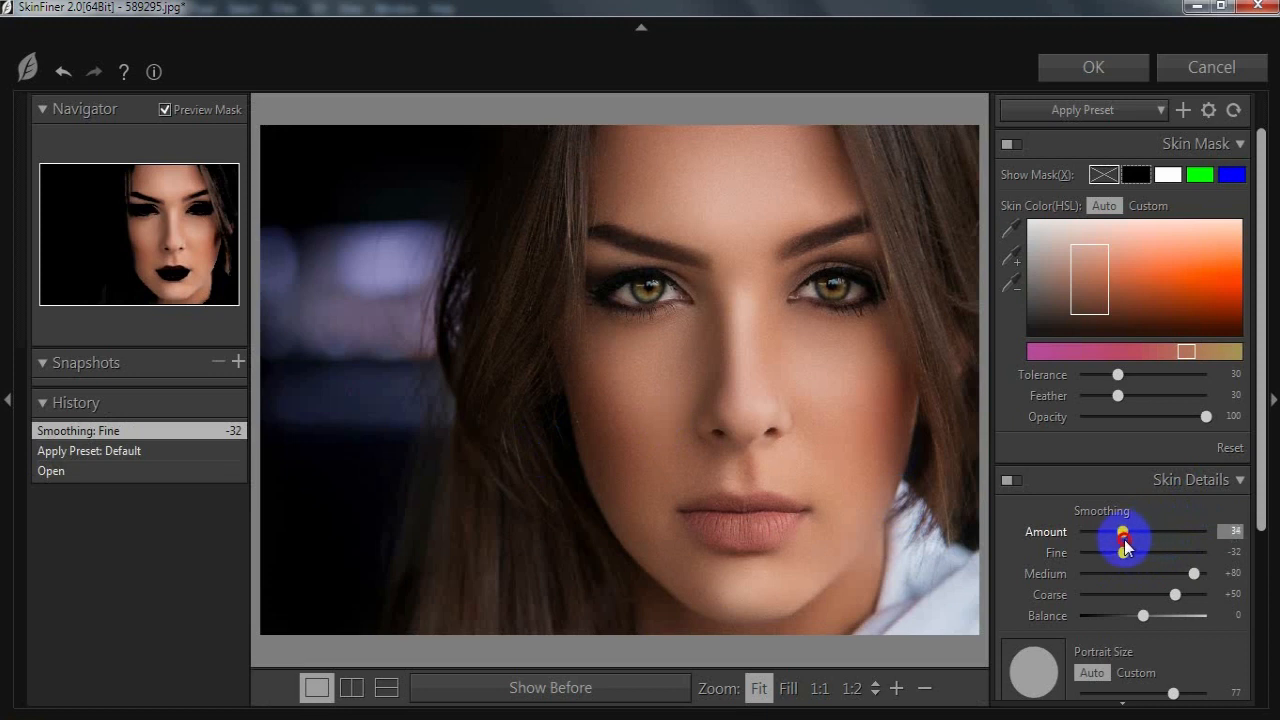
{"action": "left_click_drag", "start_coordinate": [1129, 549], "coordinate": [1128, 548]}
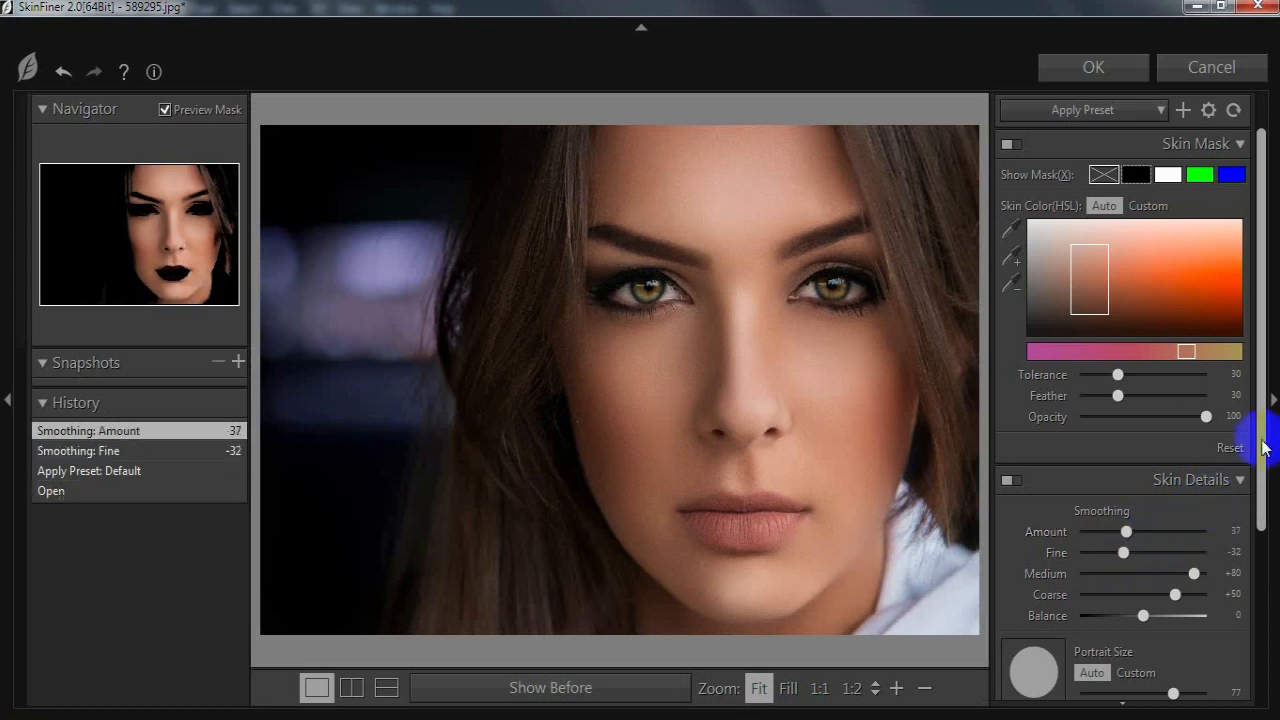
Set the Skin Tone Contrast to +31, Highlight to -18 and Shadow to 0, and apply the SkinFiner filter
{"action": "scroll", "coordinate": [1266, 420], "scroll_direction": "down", "scroll_amount": 4}
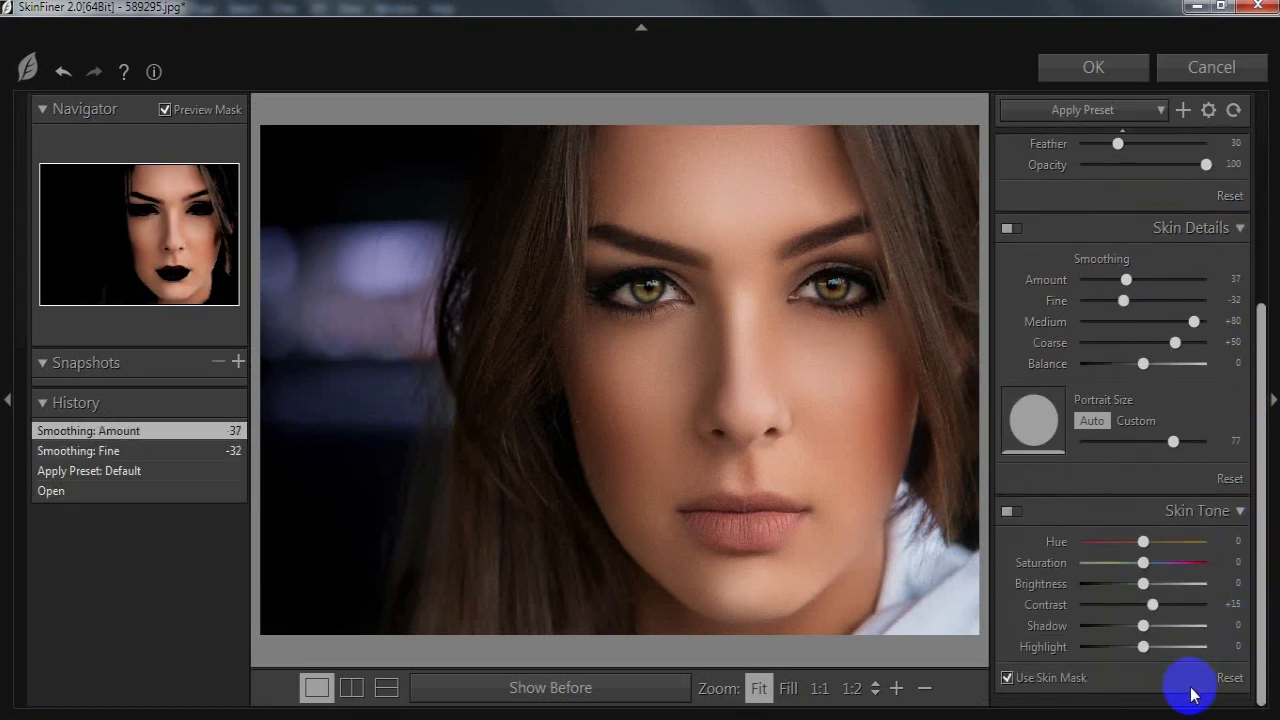
{"action": "left_click_drag", "start_coordinate": [1157, 606], "coordinate": [1160, 606]}
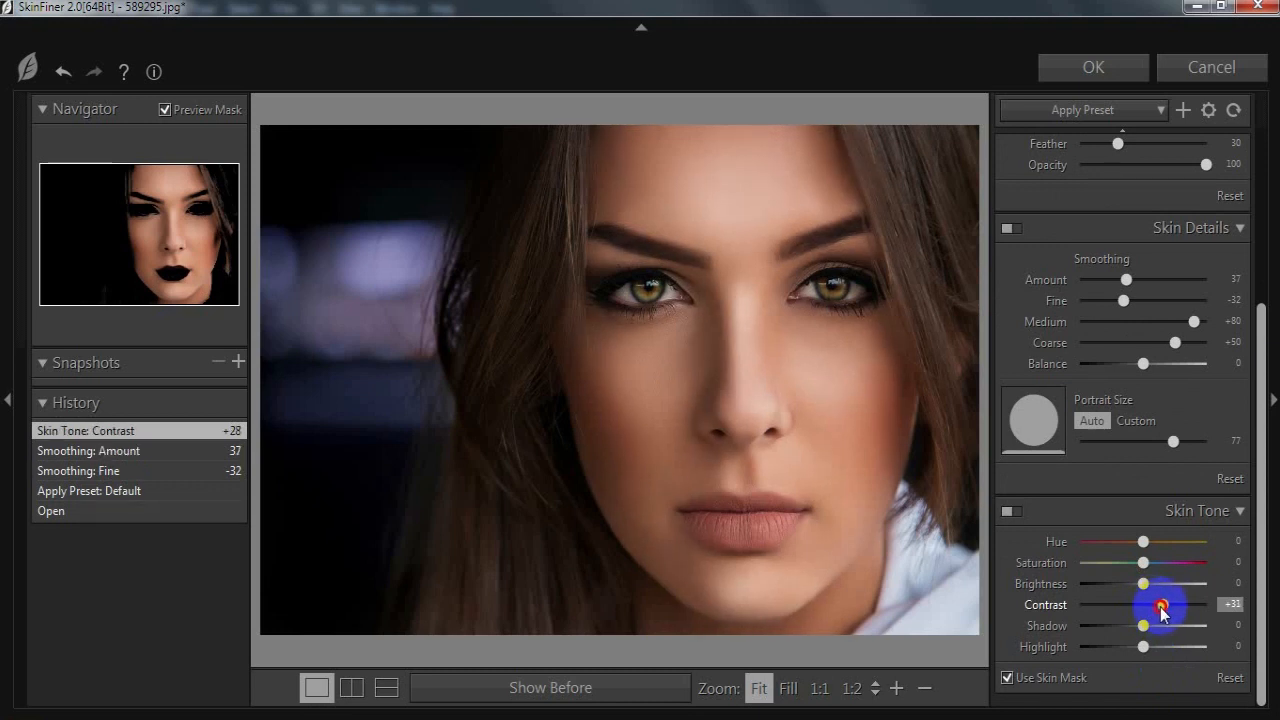
{"action": "left_click_drag", "start_coordinate": [1161, 612], "coordinate": [1161, 610]}
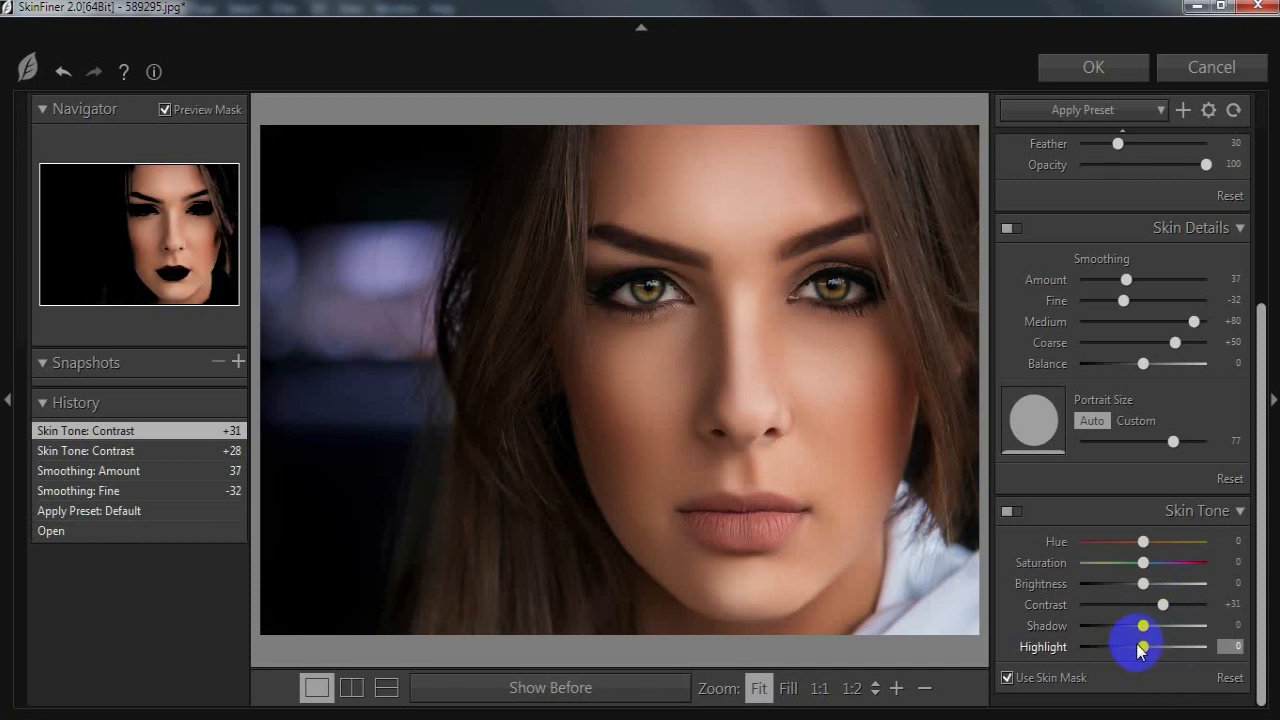
{"action": "left_click_drag", "start_coordinate": [1120, 650], "coordinate": [1132, 633]}
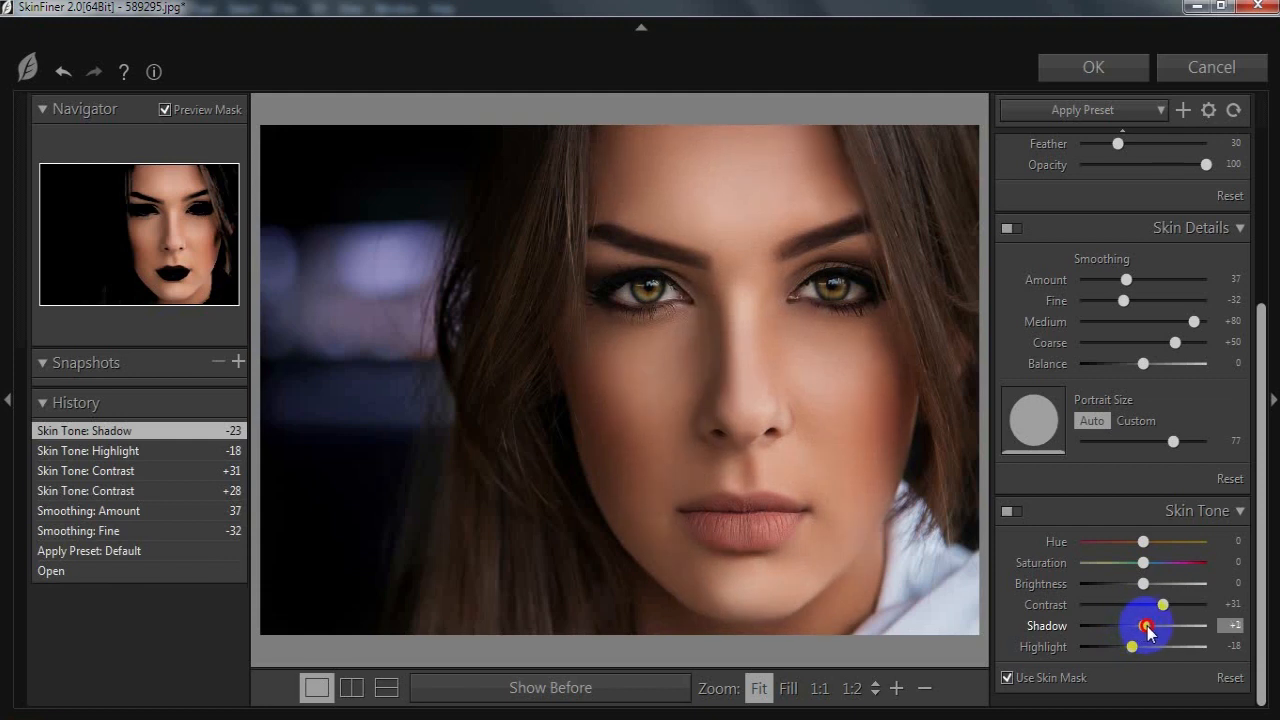
{"action": "left_click_drag", "start_coordinate": [1144, 626], "coordinate": [1145, 627]}
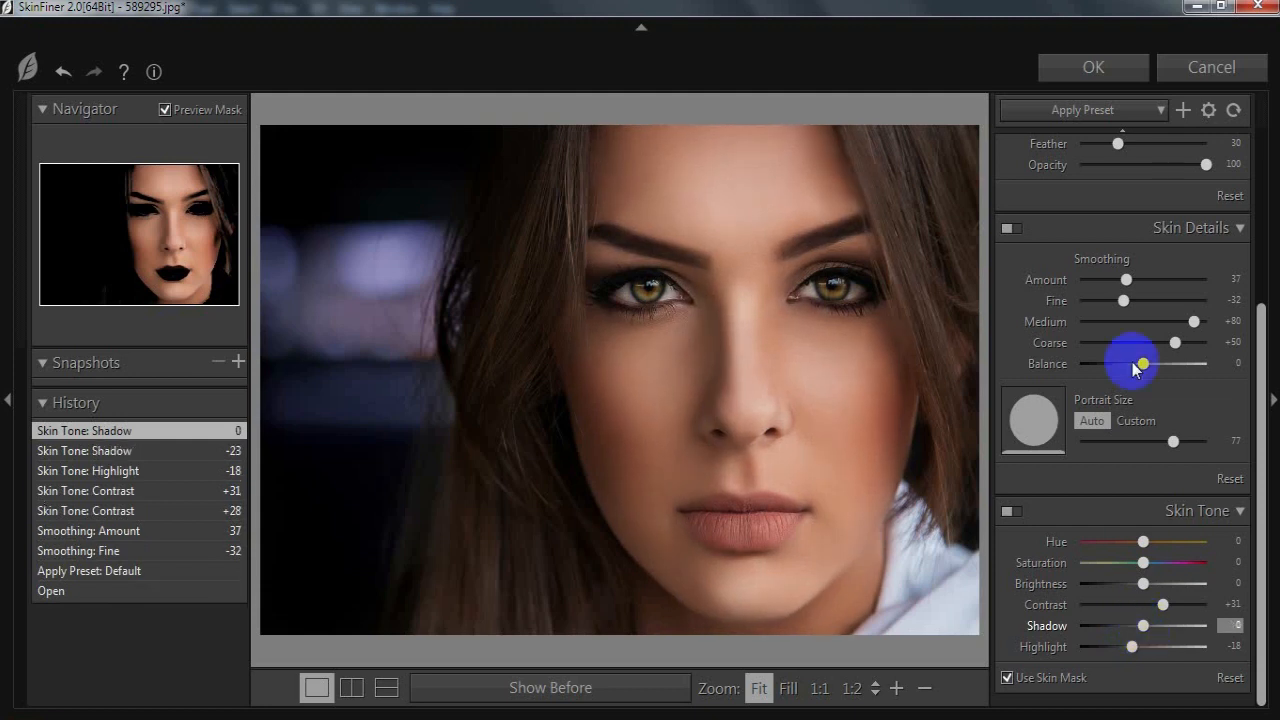
{"action": "left_click", "coordinate": [1106, 66]}
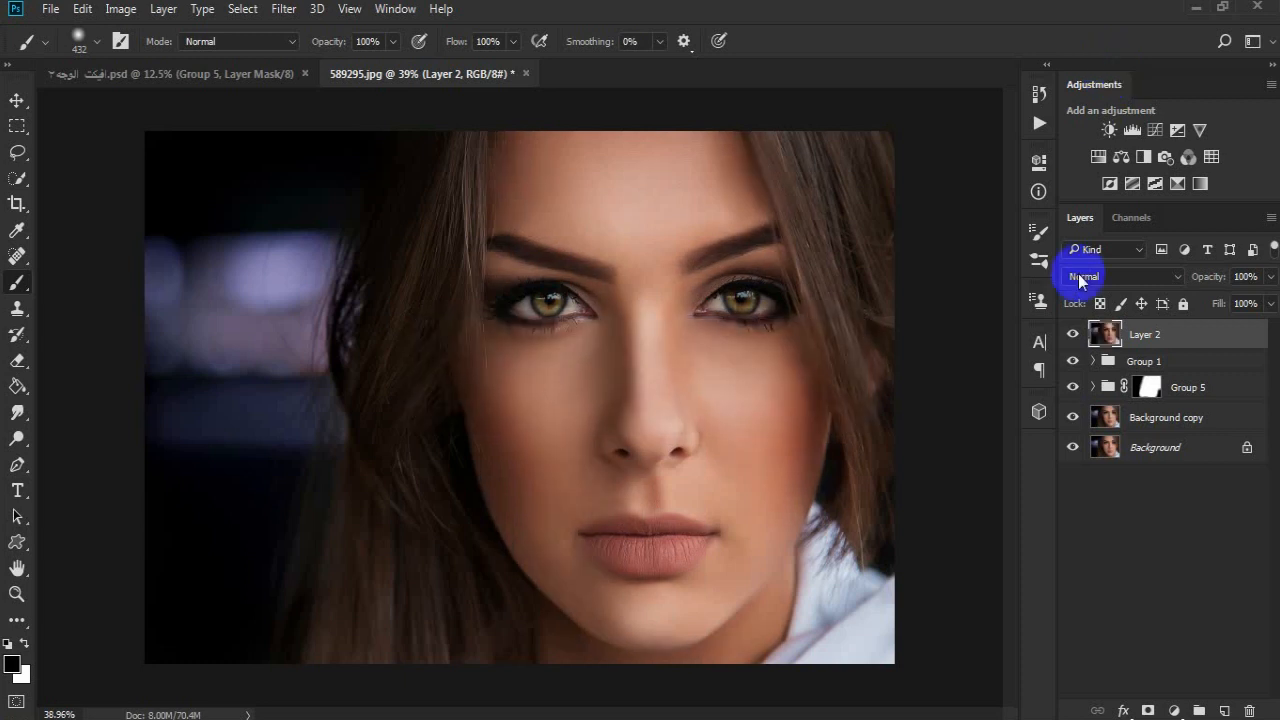
Hide Group 1, Group 5 and Background copy, and toggle Layer 2 to compare the retouched portrait with the original Background
{"action": "left_click", "coordinate": [1072, 361]}
{"action": "left_click", "coordinate": [1072, 415]}
{"action": "left_click", "coordinate": [16, 594]}
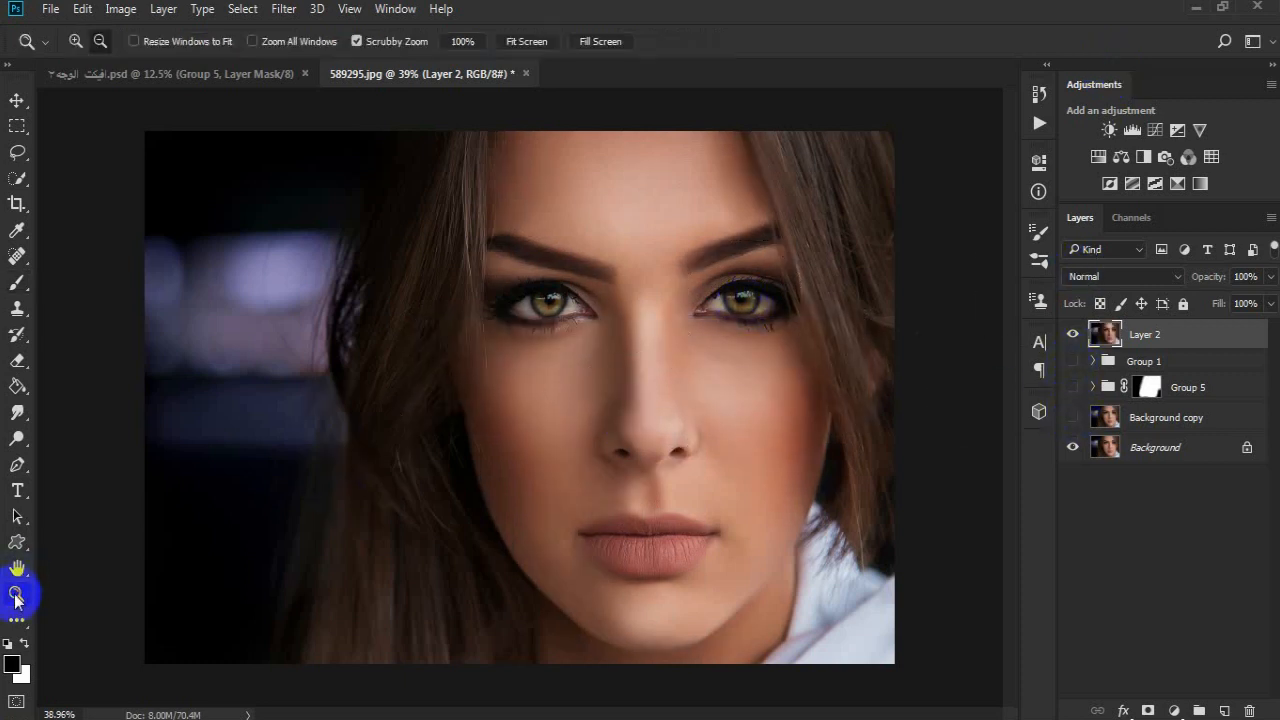
{"action": "left_click_drag", "start_coordinate": [450, 418], "coordinate": [423, 417]}
{"action": "left_click", "coordinate": [1072, 334]}
{"action": "left_click", "coordinate": [1072, 336]}
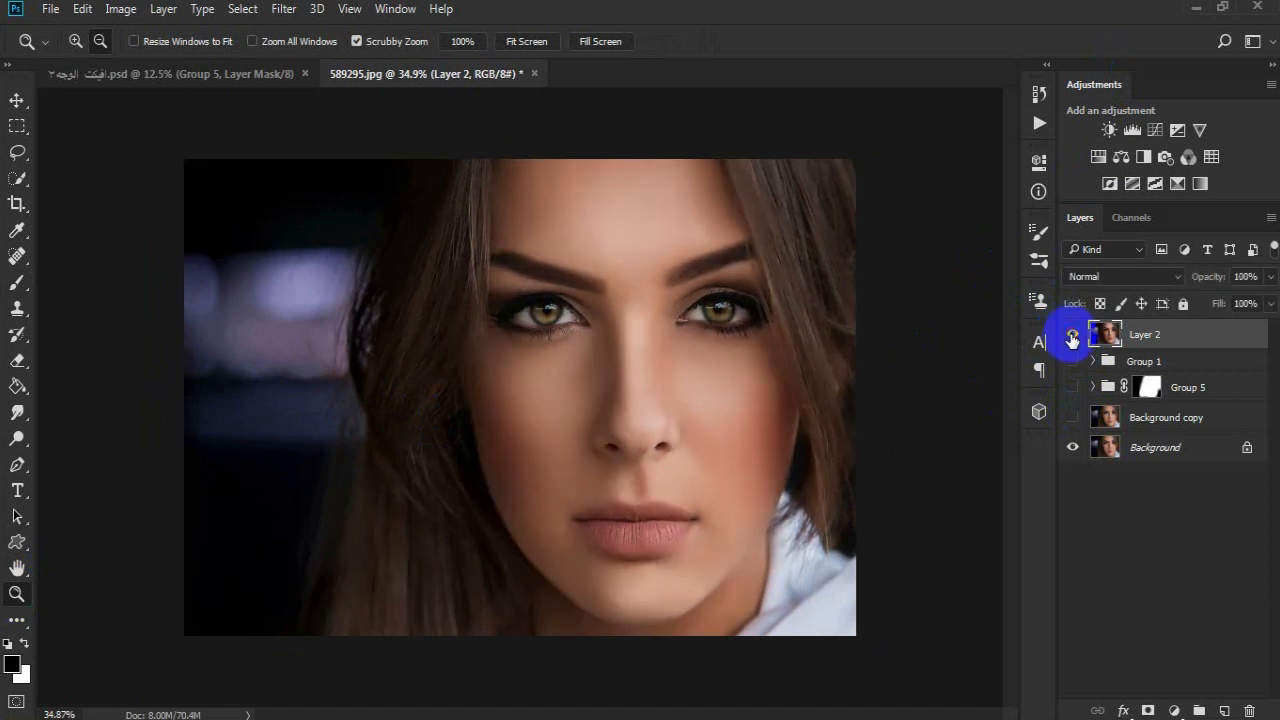
{"action": "left_click", "coordinate": [1072, 339]}
{"action": "left_click", "coordinate": [1072, 339]}
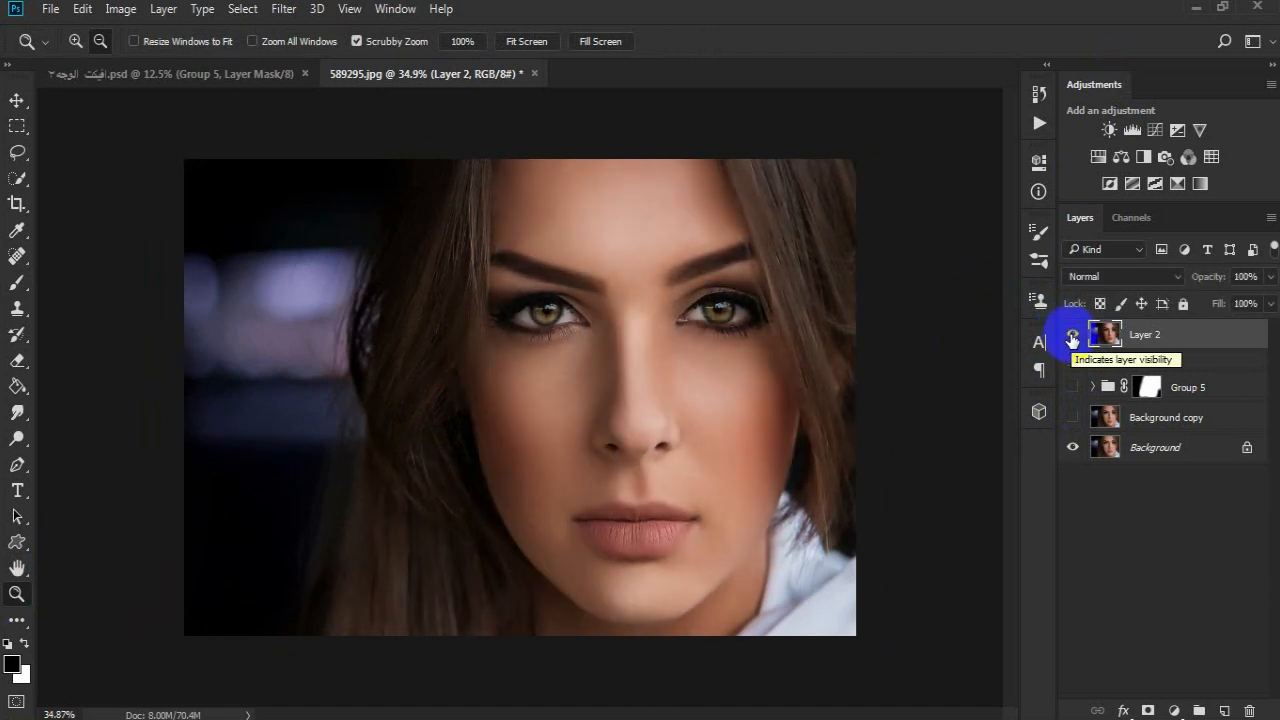